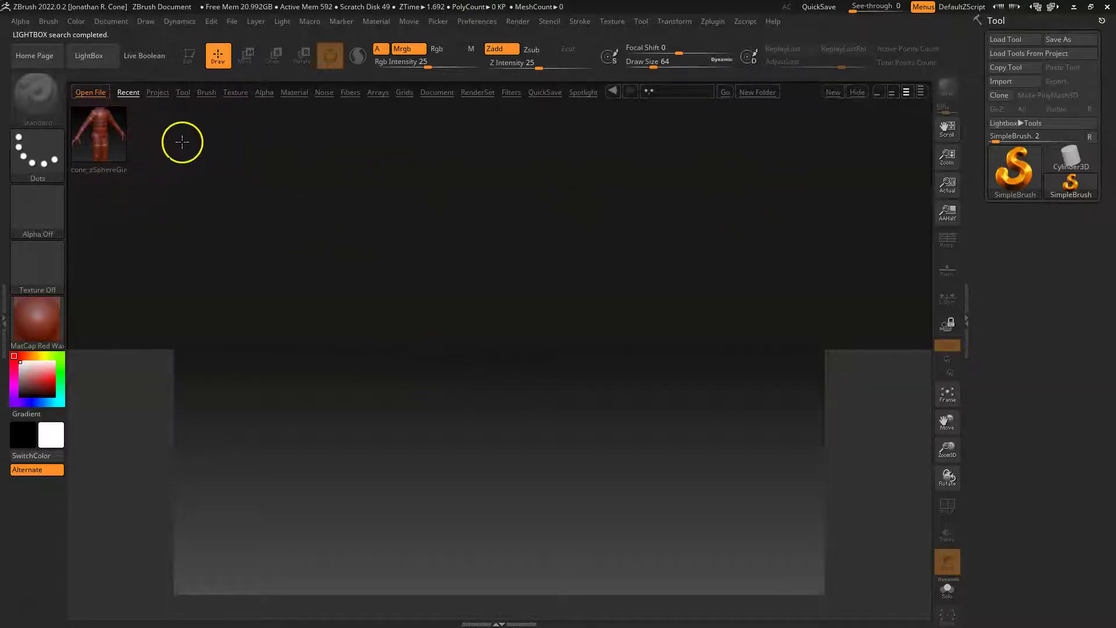
Open the recent zSphereGuy project and display the figure as an adaptive skin preview.
double_click(93, 125)
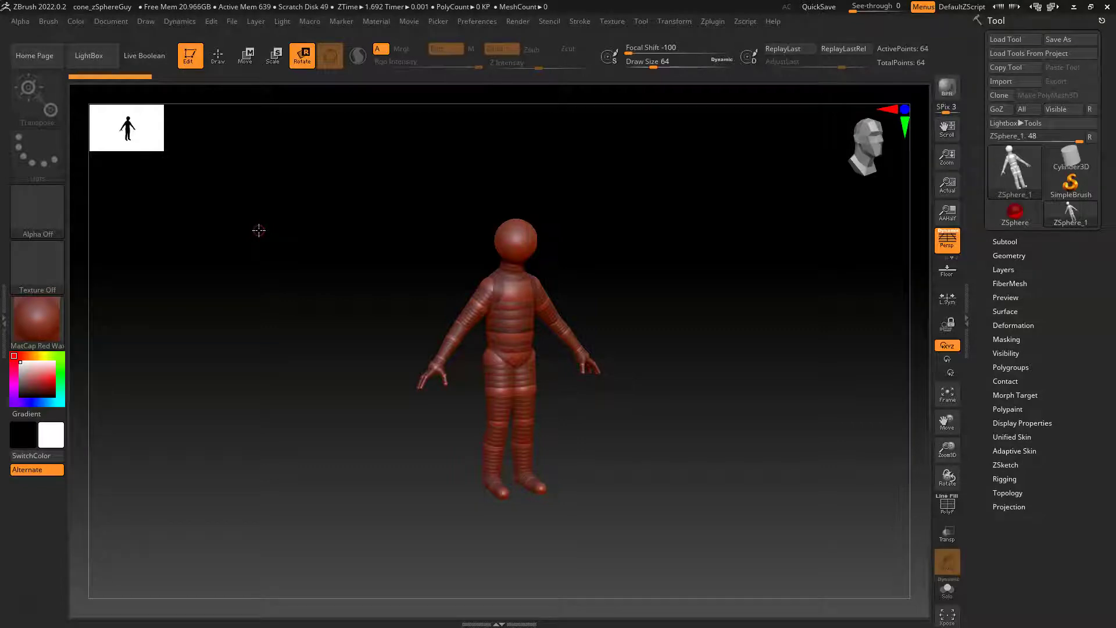
key(a)
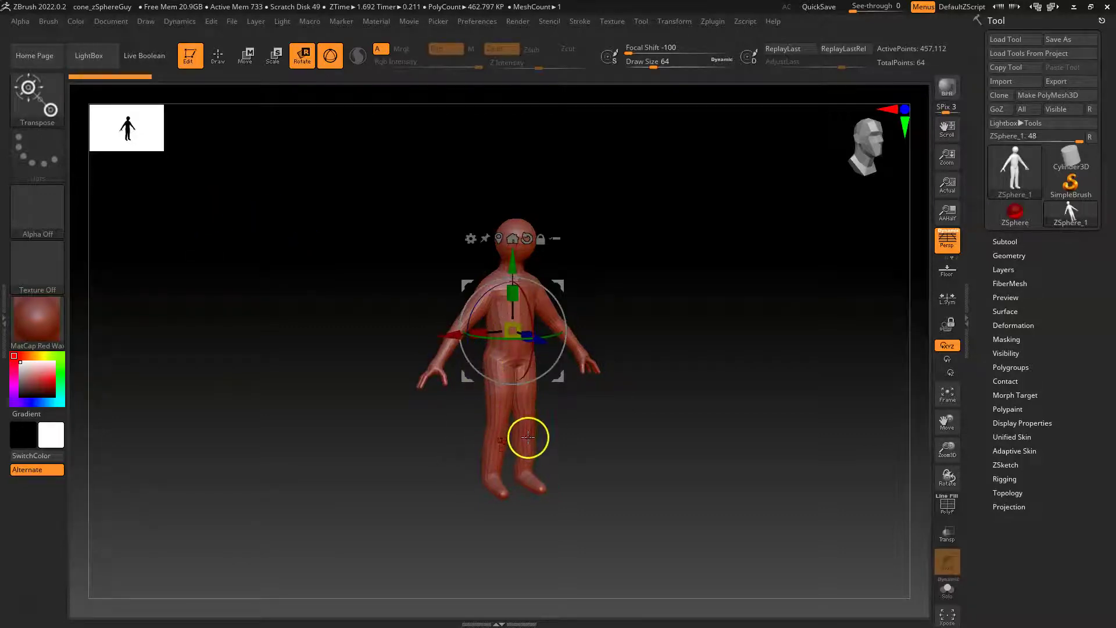
key(a)
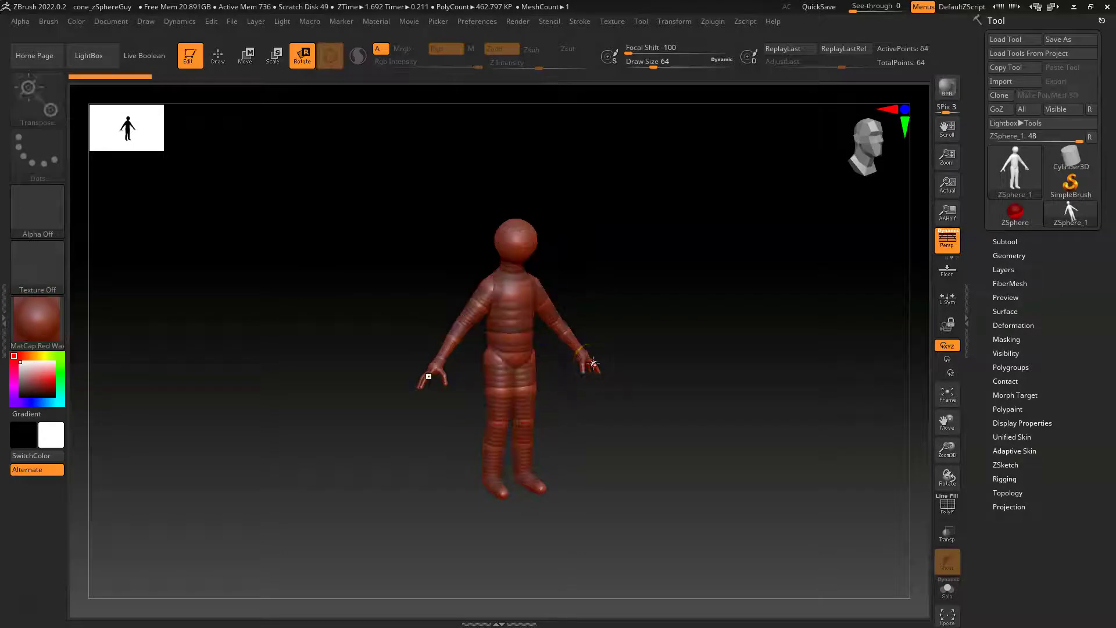
click(564, 293)
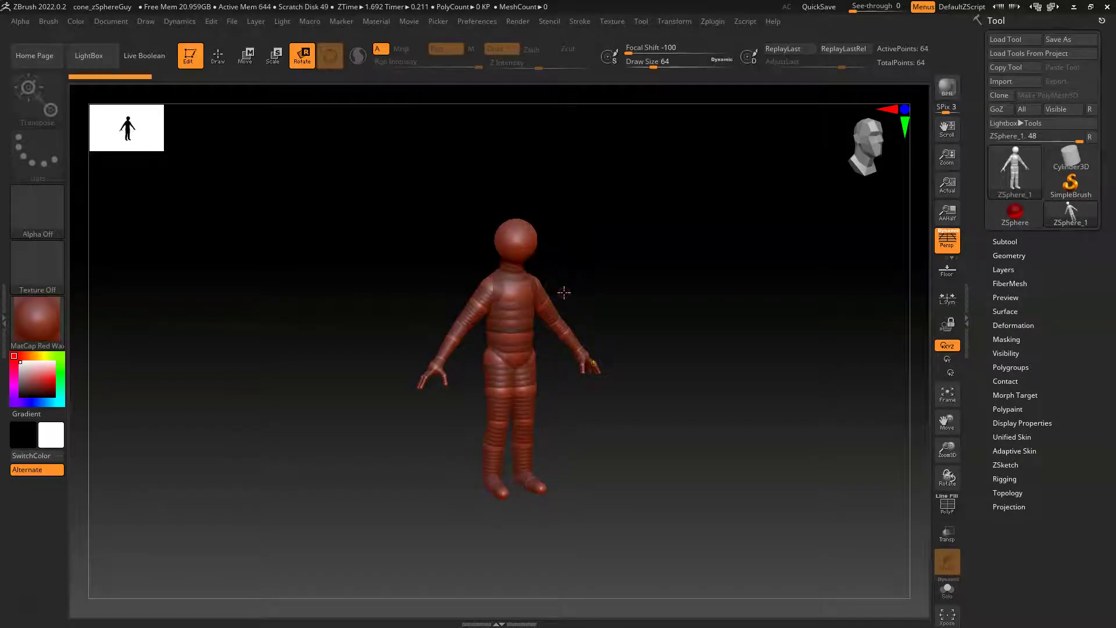
key(a)
click(609, 299)
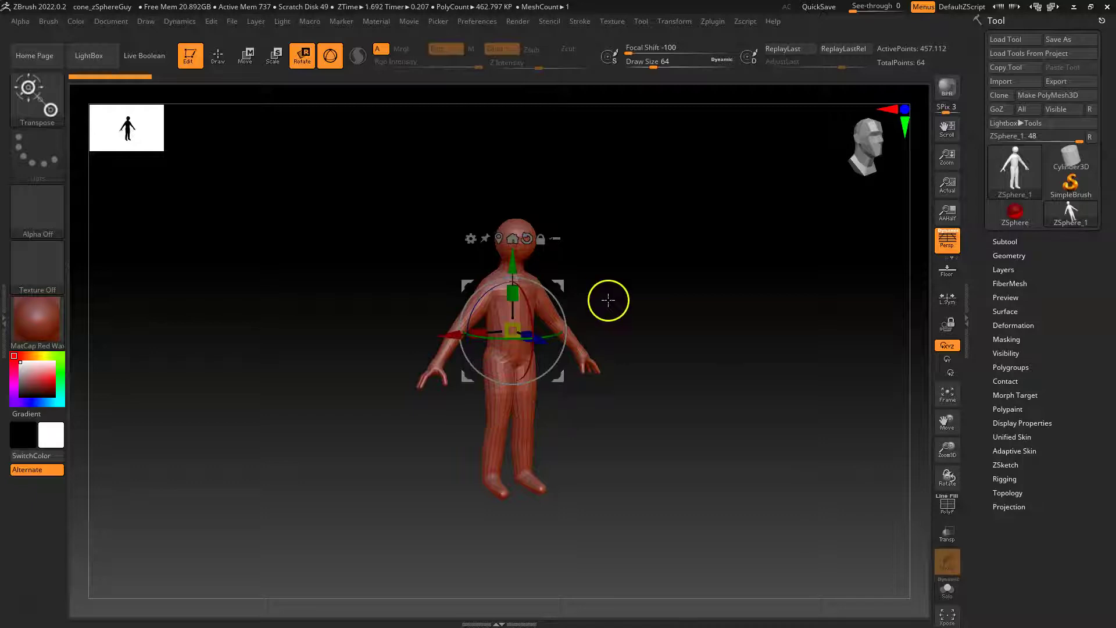
Examine the previewed mesh between the inner thighs up close, with and without the PolyFrame display, in Draw mode.
alt+drag(636, 430, 722, 474)
key(q)
mouse_move(643, 499)
ctrl+right_down()
mouse_move(646, 428)
mouse_move(766, 495)
mouse_move(678, 361)
mouse_move(708, 426)
ctrl+right_up()
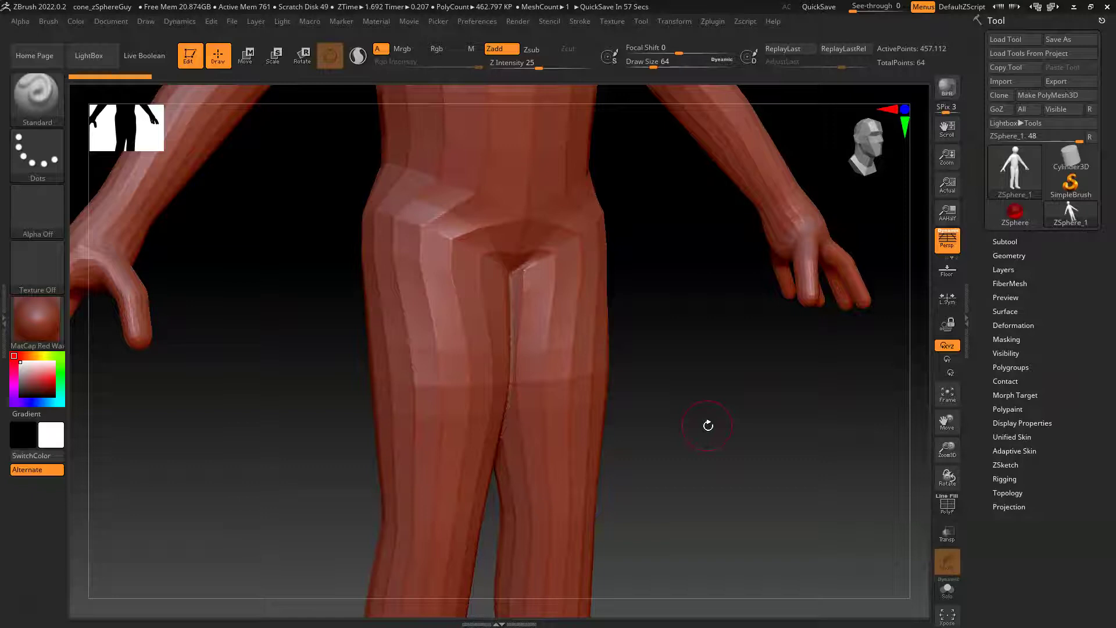
shift+drag(700, 451, 717, 461)
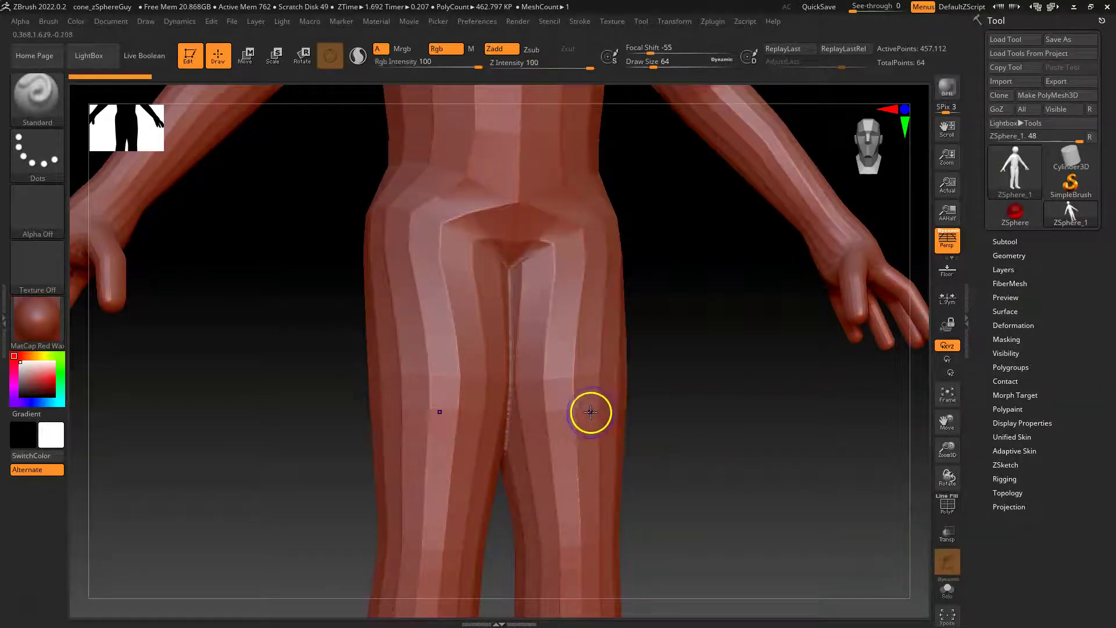
key(shift+f)
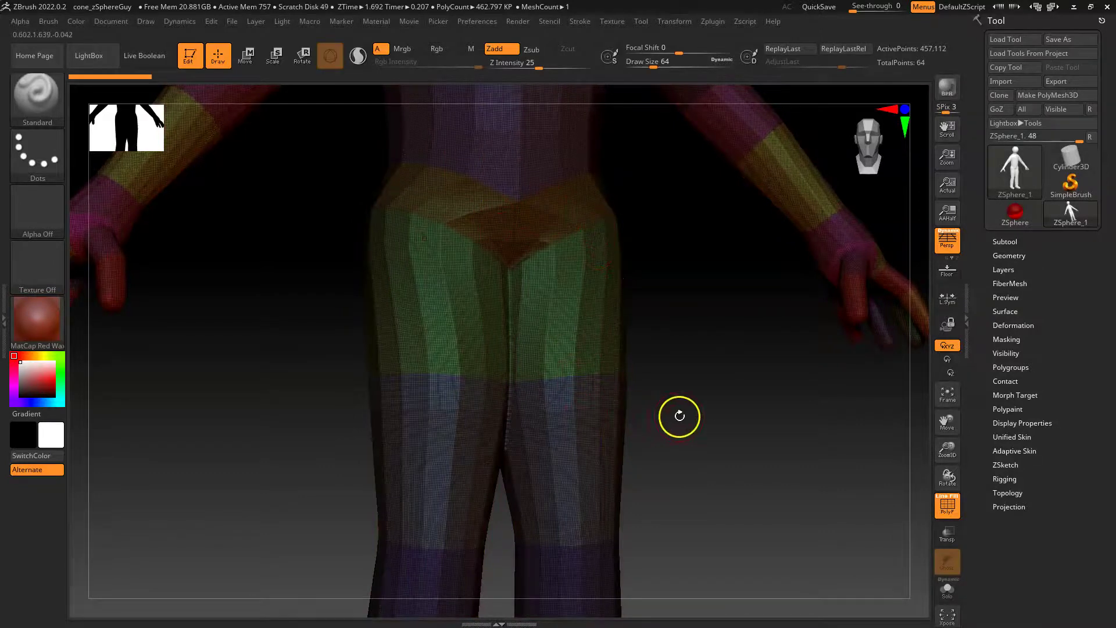
right_drag(678, 414, 686, 407)
alt+drag(686, 406, 851, 442)
alt+right_drag(851, 441, 663, 322)
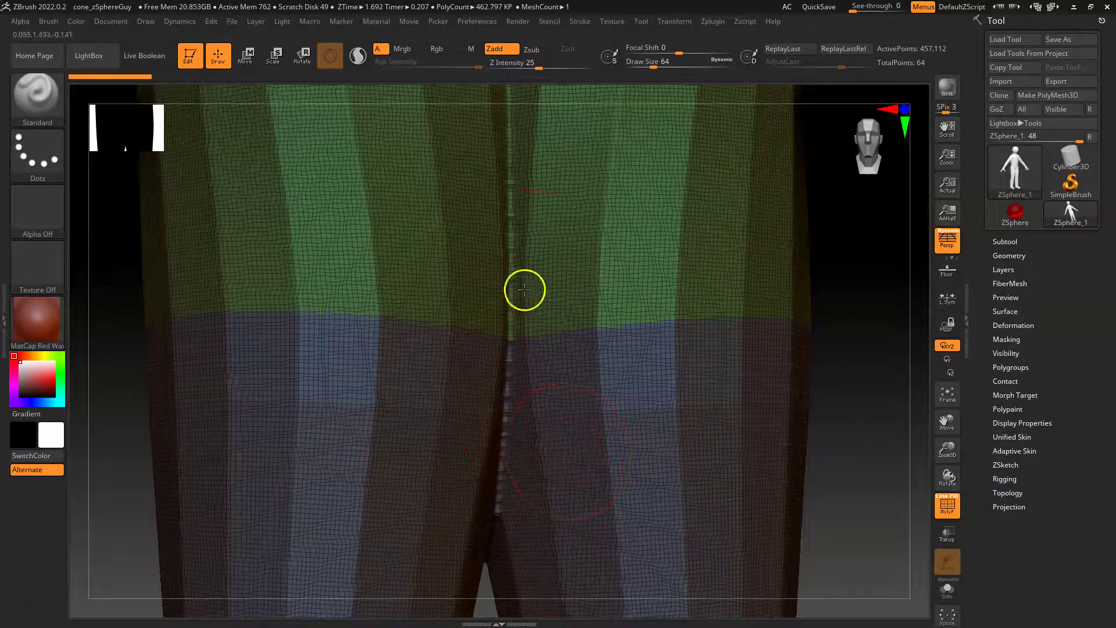
key(ctrl)
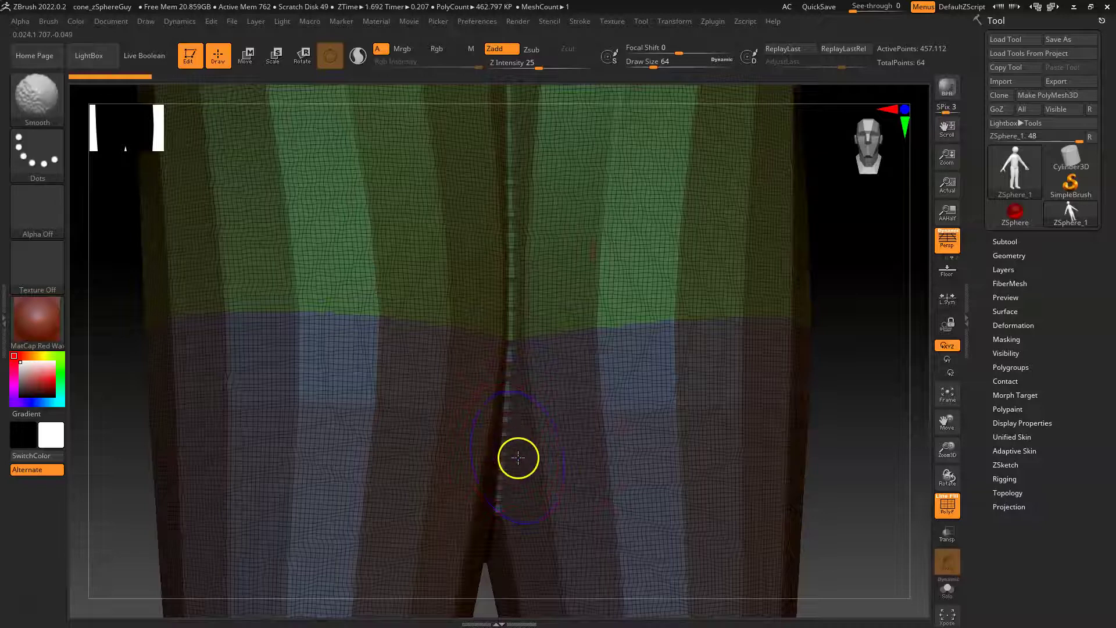
key(shift+f)
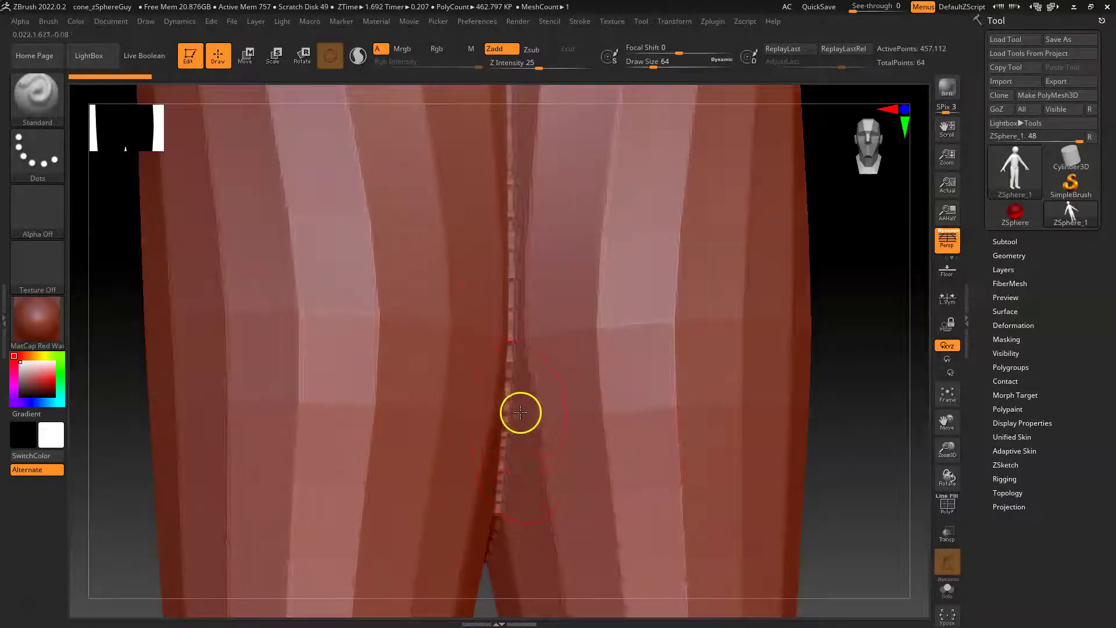
Open the Adaptive Skin settings and toggle between the ZSpheres and the skin preview, ending with the preview on.
key(a)
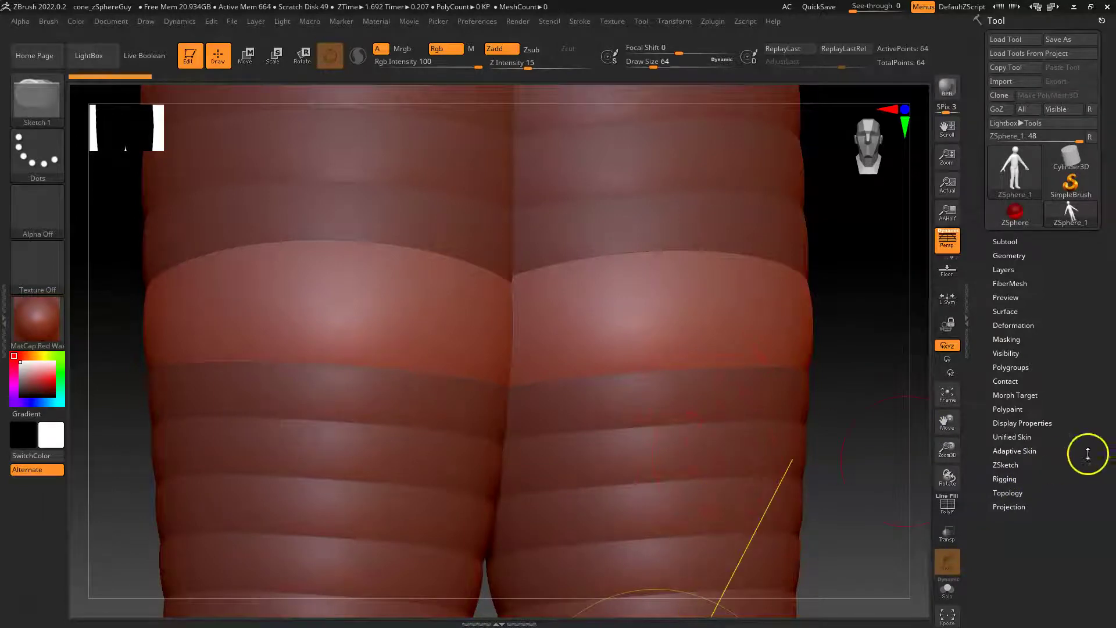
click(1020, 437)
click(1020, 438)
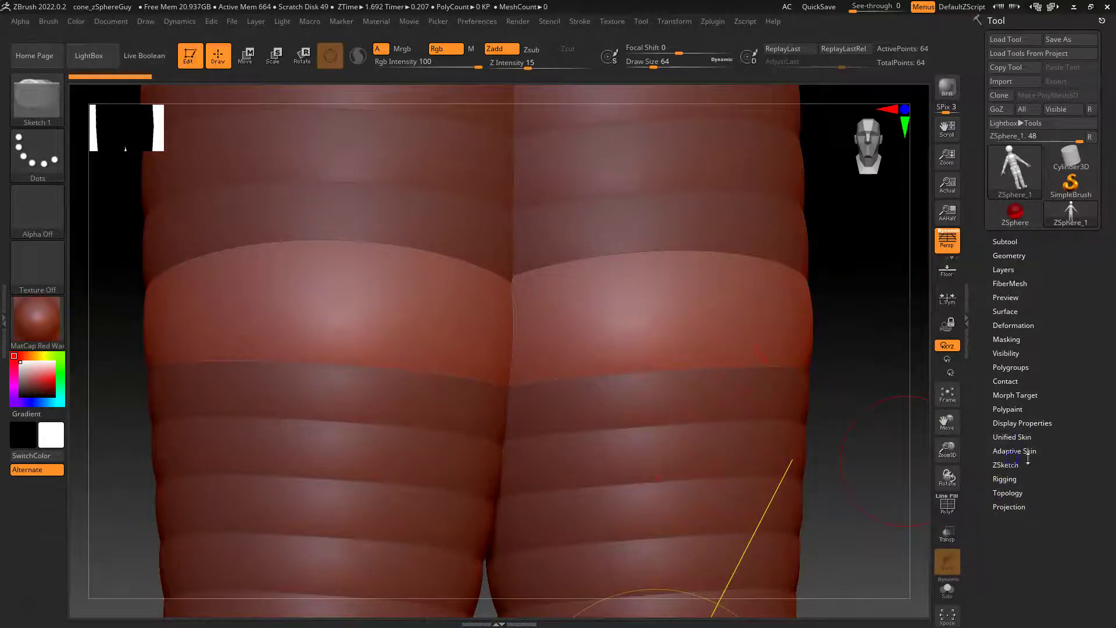
click(1016, 451)
click(1022, 462)
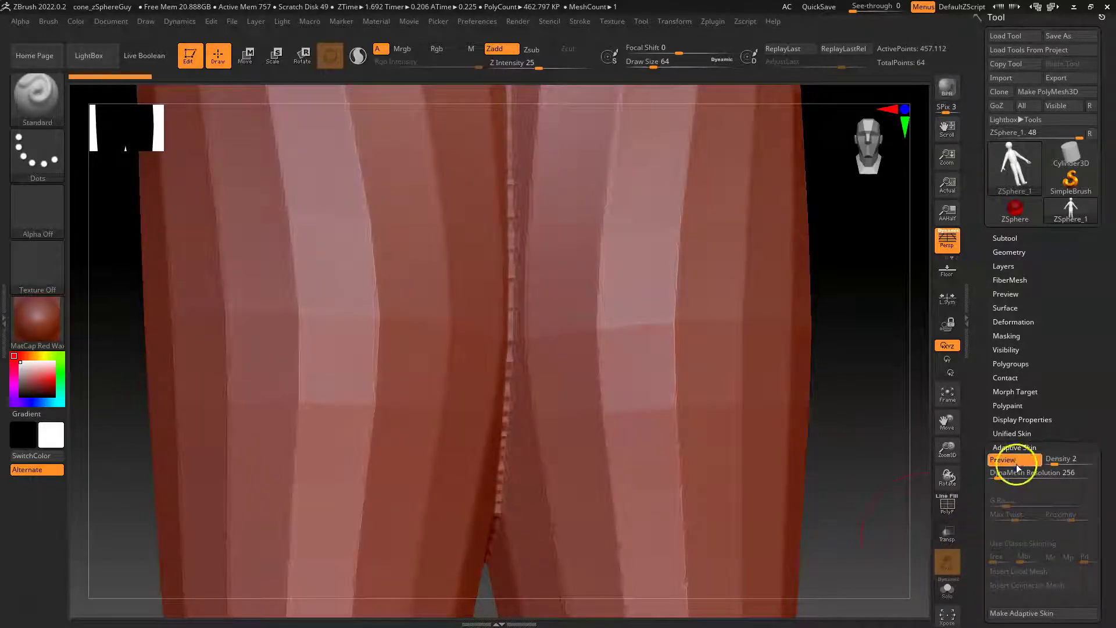
click(1017, 461)
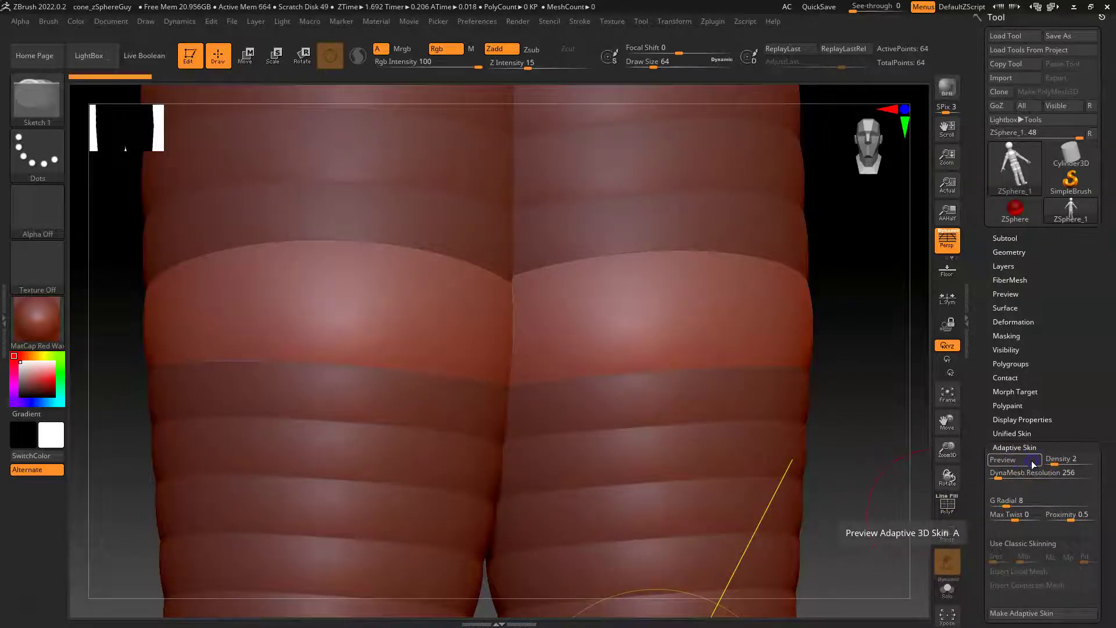
click(1032, 463)
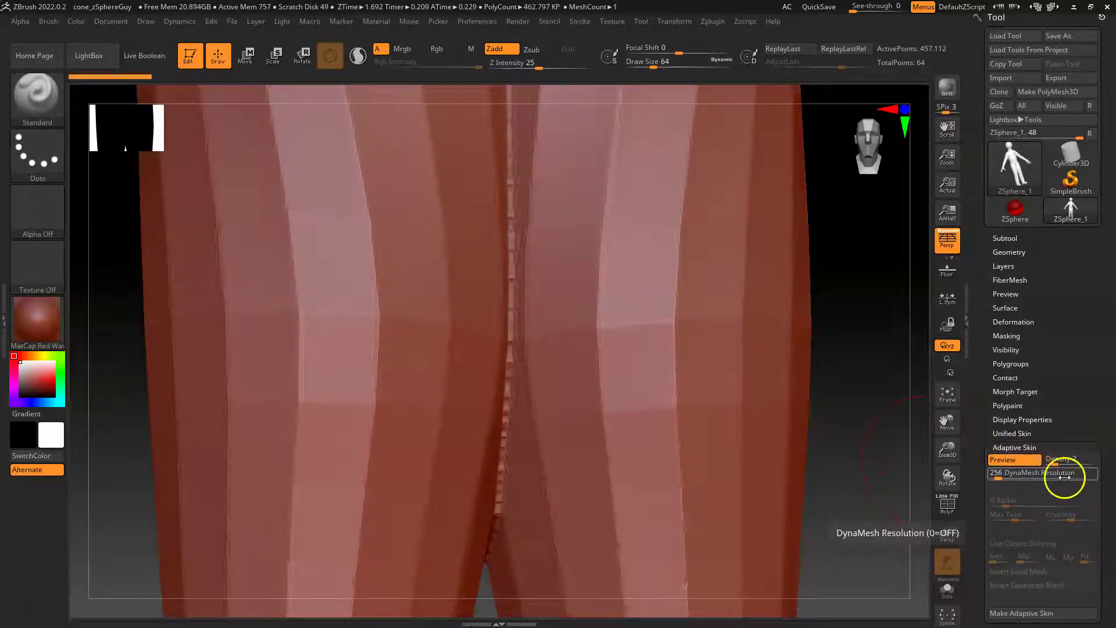
Set the adaptive skin's DynaMesh Resolution to 0 and regenerate the preview at Density 2.
click(997, 474)
text(0)
key(Return)
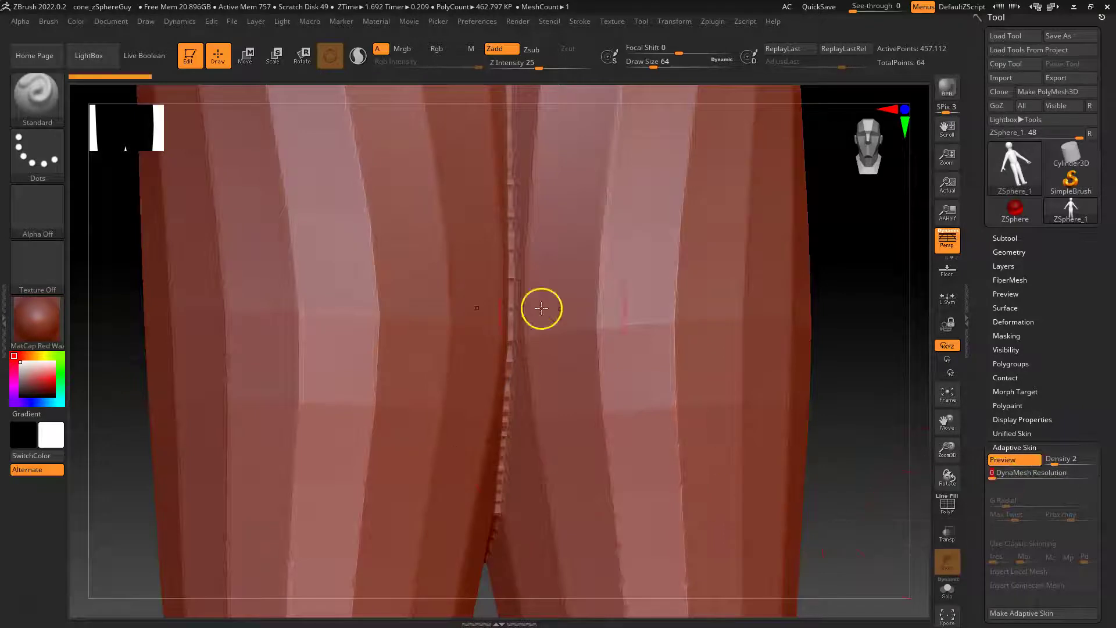
click(1078, 461)
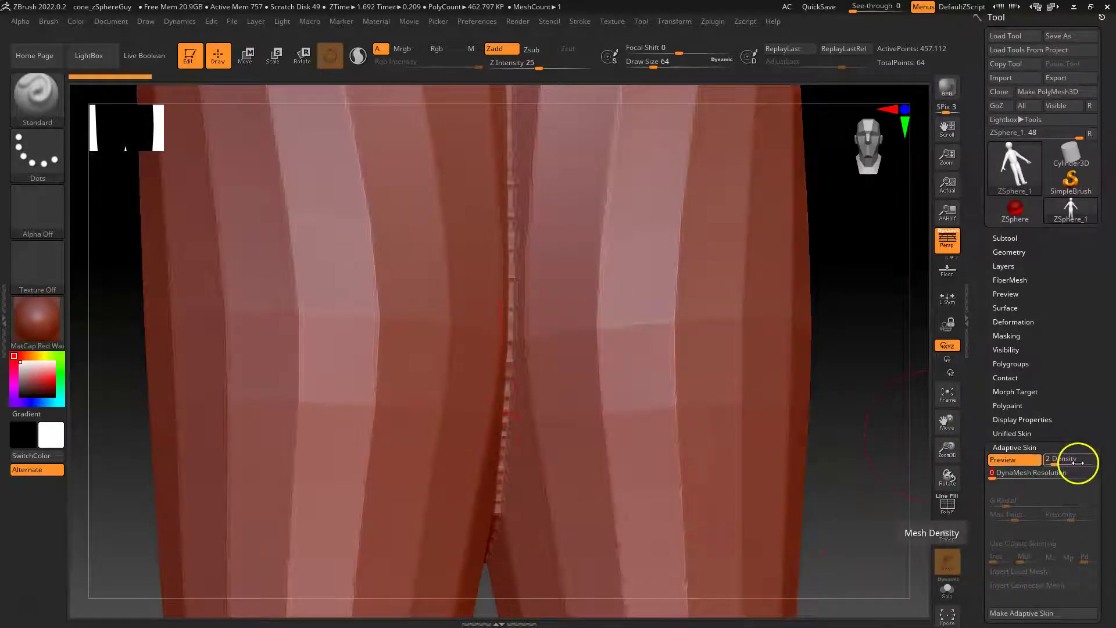
click(1014, 460)
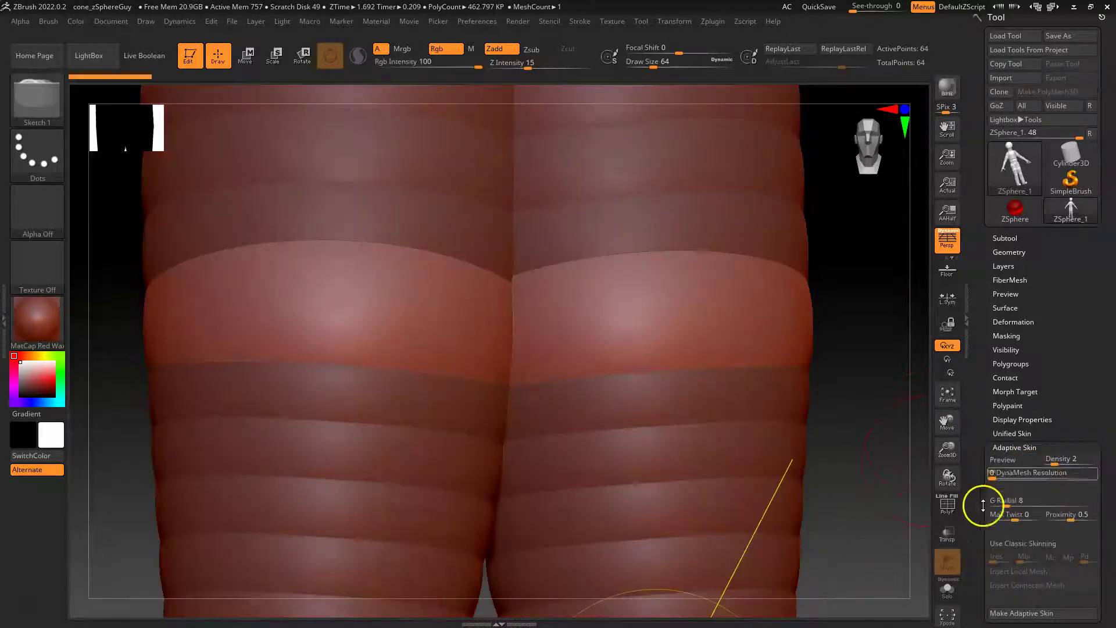
click(1014, 459)
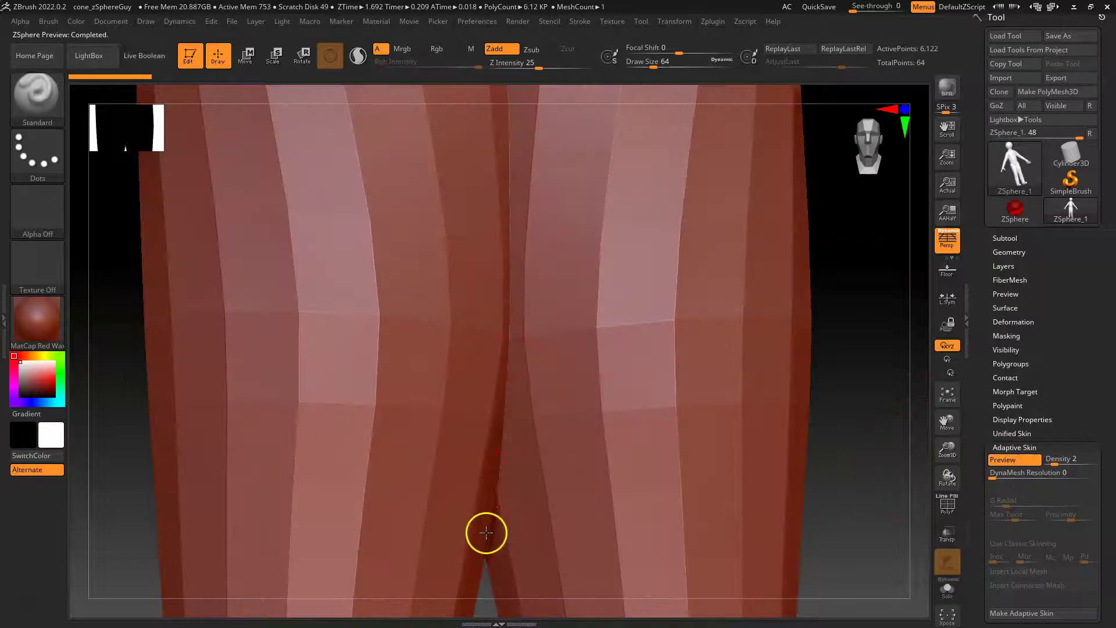
Inspect the rebuilt skin's topology at the inner thighs and crotch, and check the whole figure.
key(shift+f)
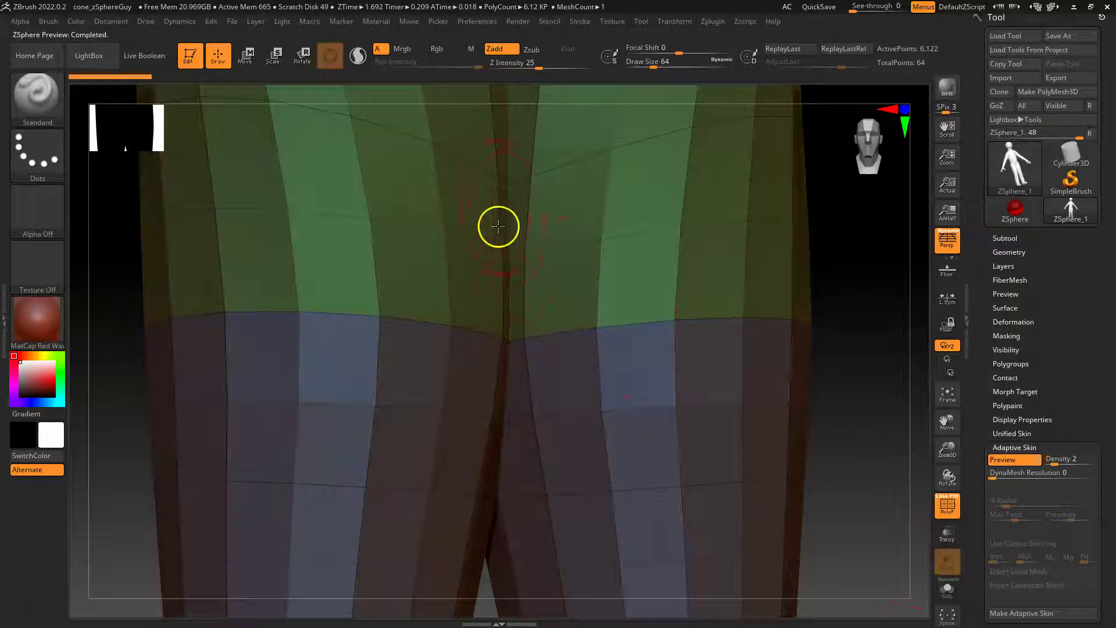
key(shift+f)
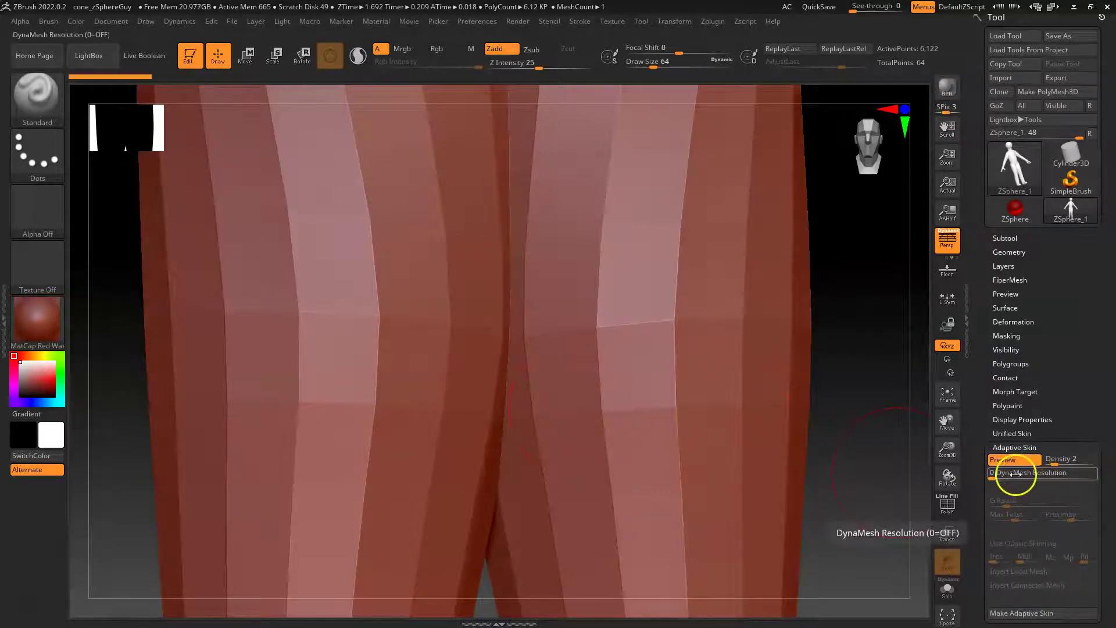
scroll(1041, 511, down, 1)
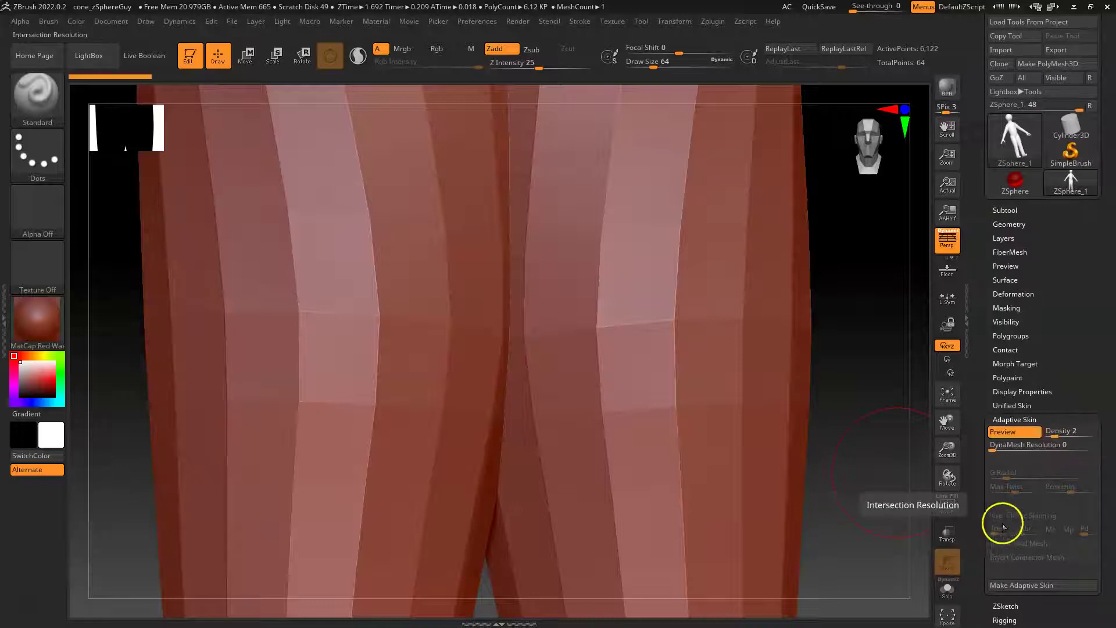
drag(801, 356, 878, 375)
drag(848, 413, 897, 456)
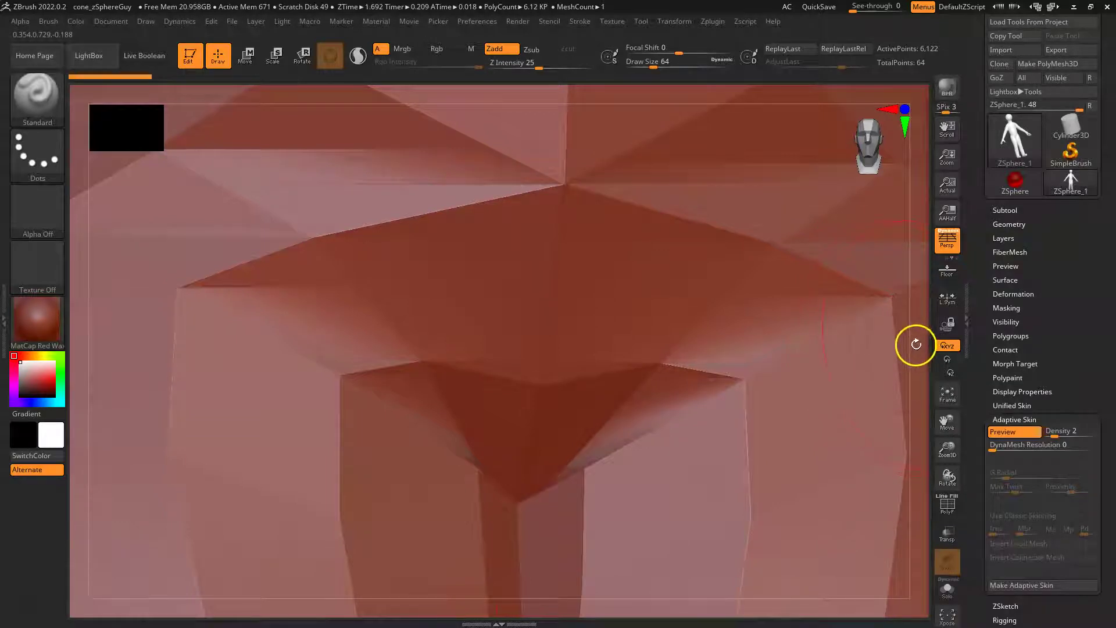
drag(918, 347, 802, 360)
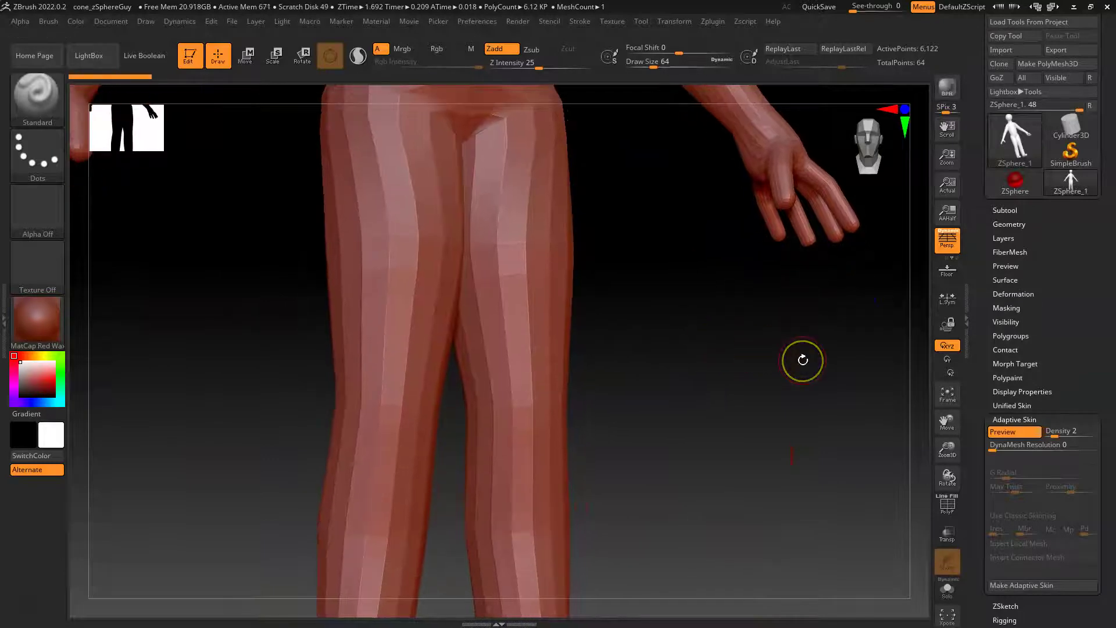
key(f)
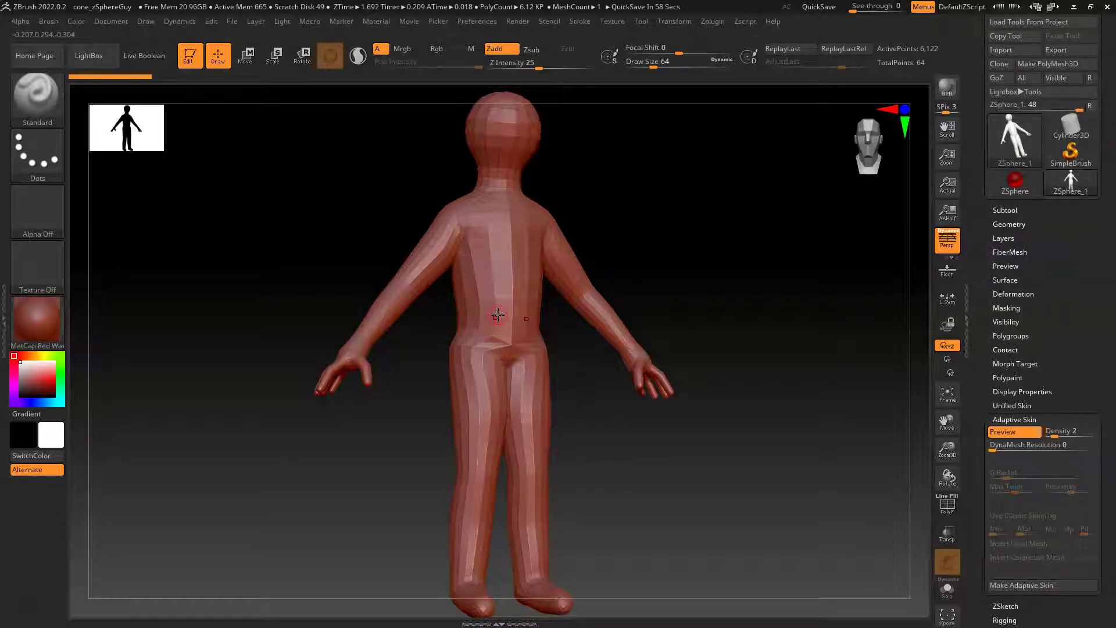
drag(692, 274, 737, 340)
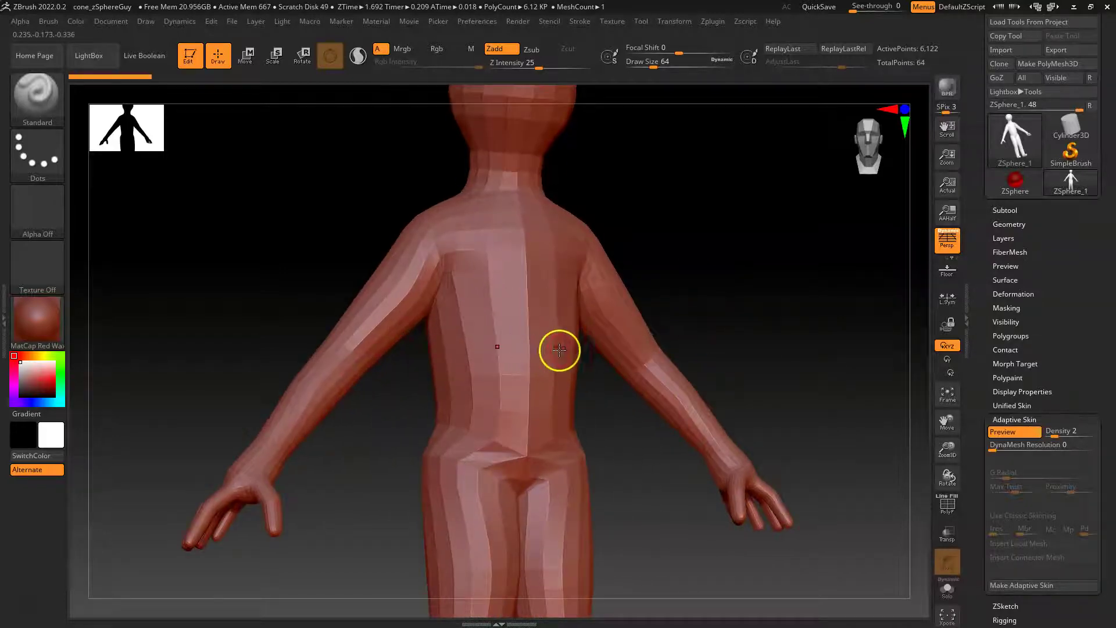
Set the brush's draw size to about 245, try a stroke on the hip area and undo it.
key(space)
drag(552, 353, 576, 353)
drag(467, 456, 474, 472)
key(ctrl+z)
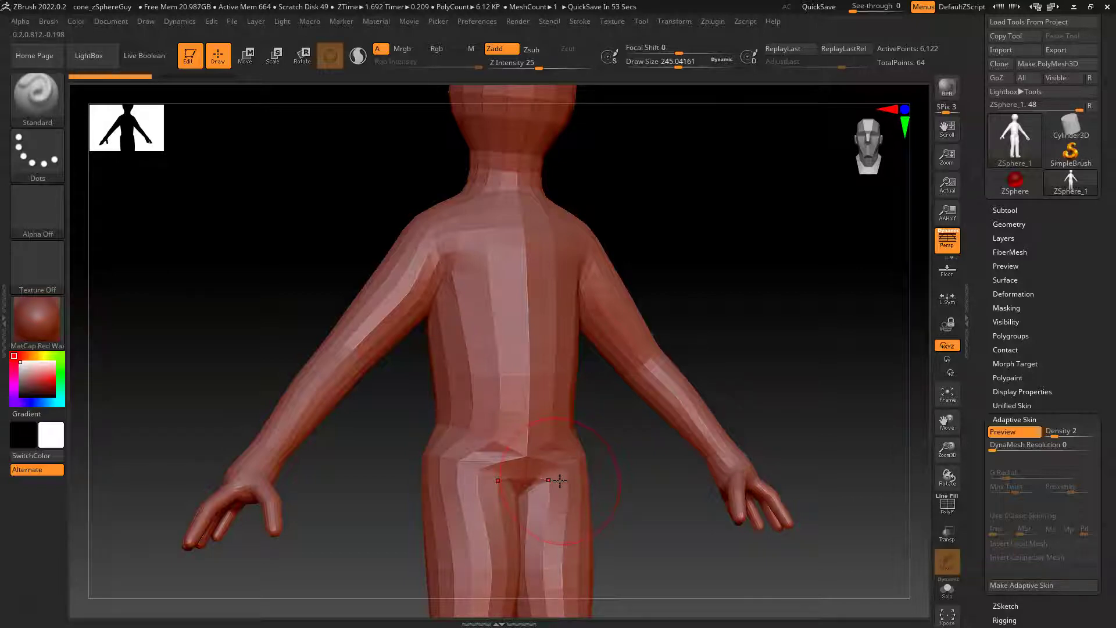
Convert the adaptive skin preview to a PolyMesh3D and compare the new tool with the original ZSphere tool.
click(1078, 64)
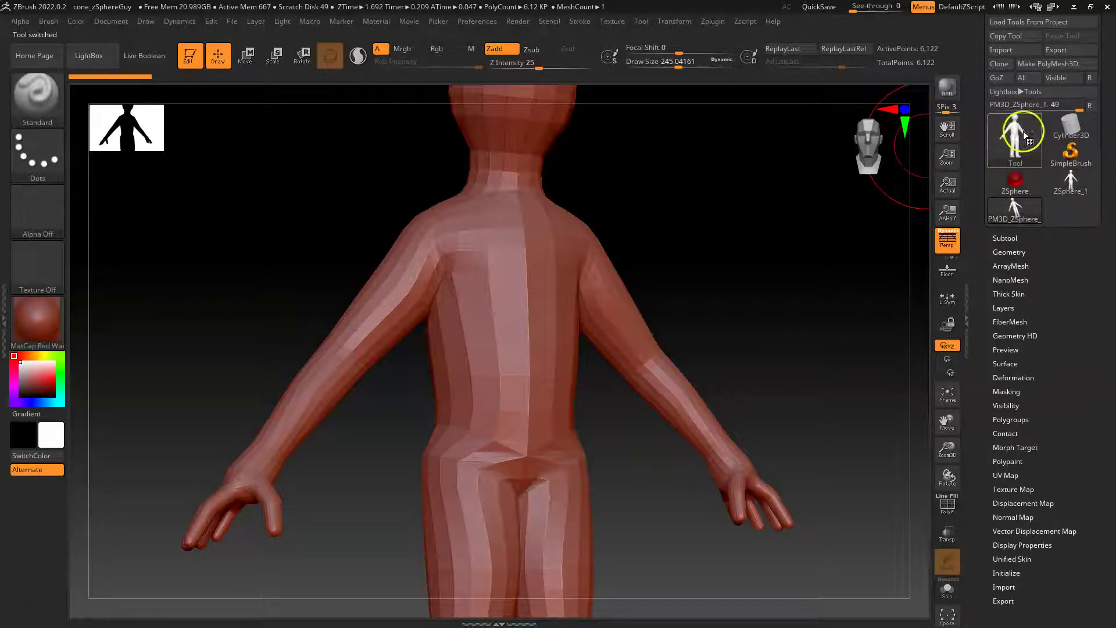
mouse_move(1017, 138)
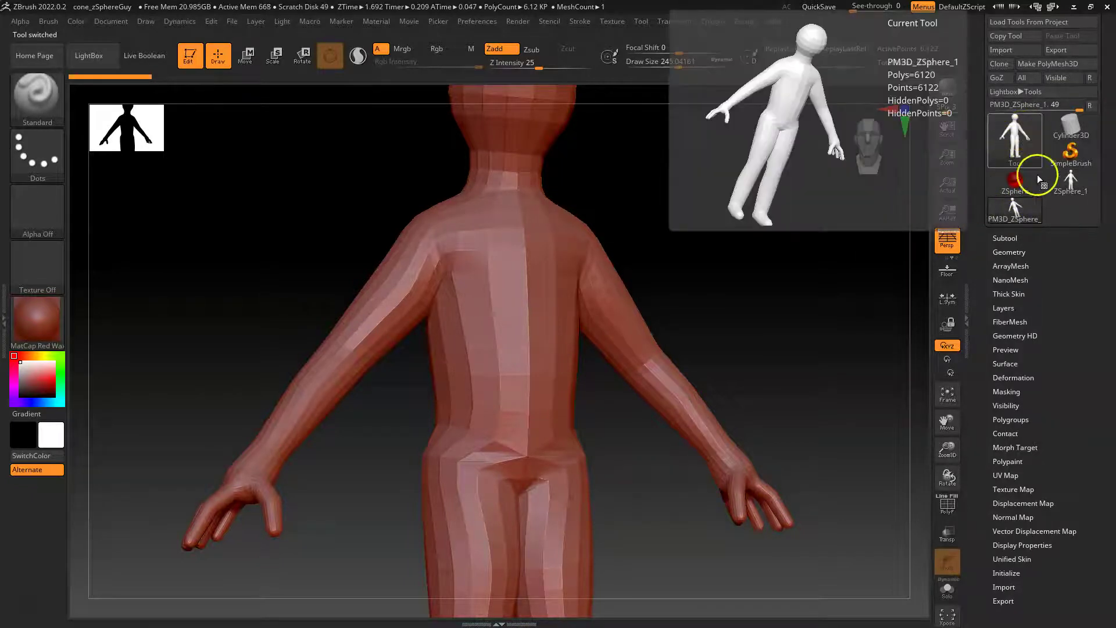
mouse_move(1066, 186)
mouse_move(1016, 212)
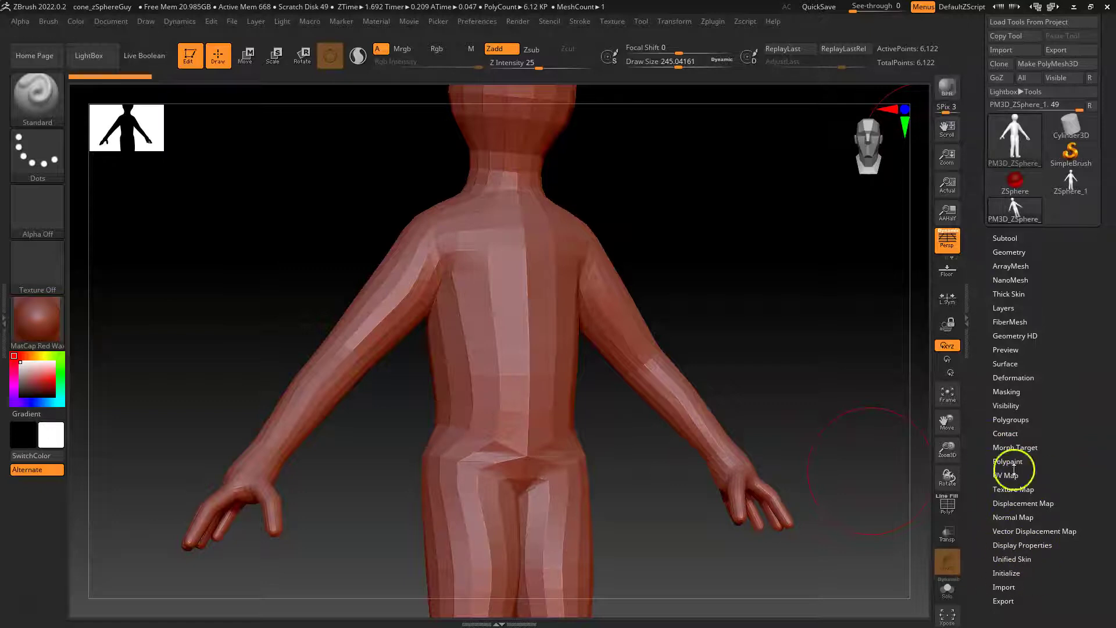
Smooth the polymesh figure's crotch and inner thighs with the Smooth brush to open the gap between the legs.
alt+drag(785, 341, 667, 276)
alt+drag(666, 357, 613, 310)
mouse_move(657, 273)
mouse_down()
mouse_move(623, 281)
mouse_move(653, 297)
mouse_move(673, 235)
mouse_move(665, 227)
mouse_up()
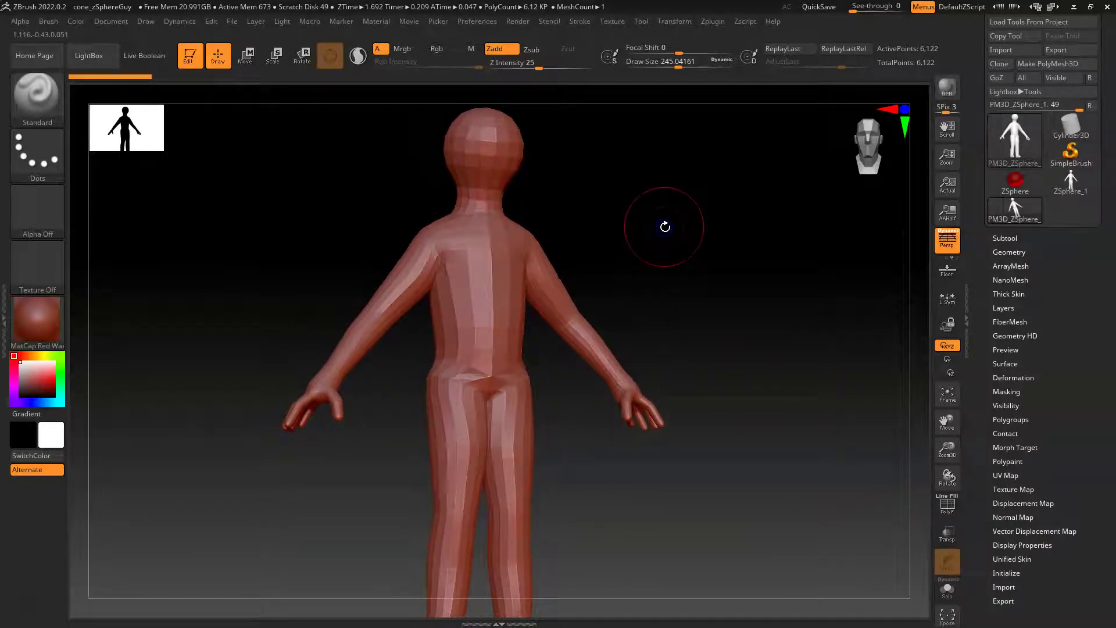
alt+drag(695, 292, 715, 308)
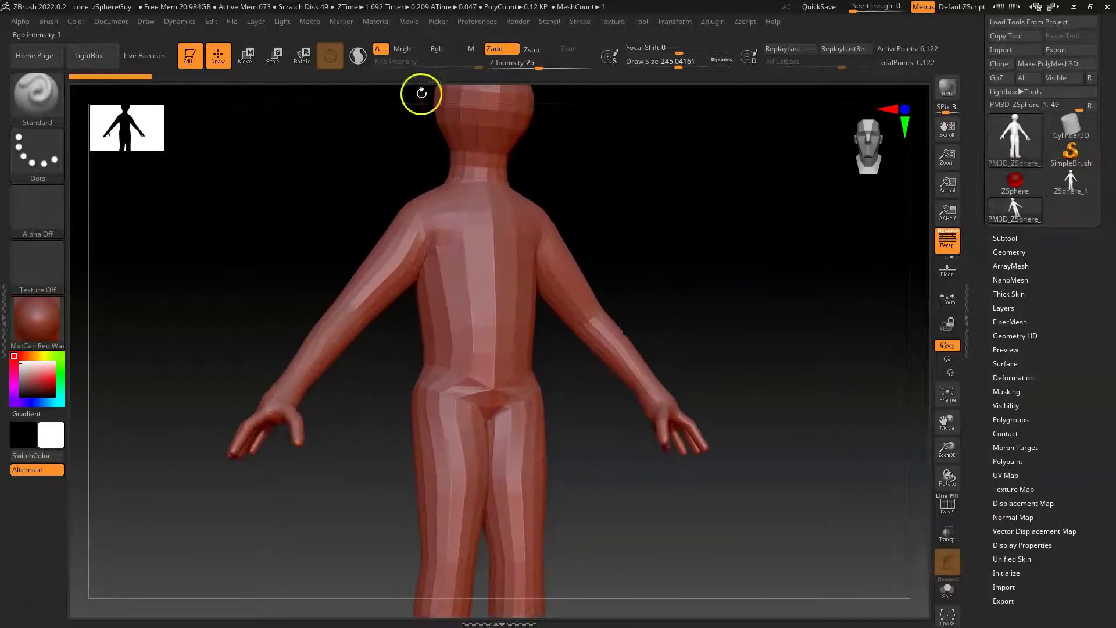
drag(673, 205, 622, 315)
mouse_move(645, 490)
alt+mouse_down()
mouse_move(639, 342)
mouse_move(600, 357)
mouse_move(653, 403)
mouse_move(690, 413)
mouse_move(698, 361)
mouse_move(735, 389)
mouse_move(722, 371)
mouse_move(503, 308)
mouse_move(517, 315)
alt+mouse_up()
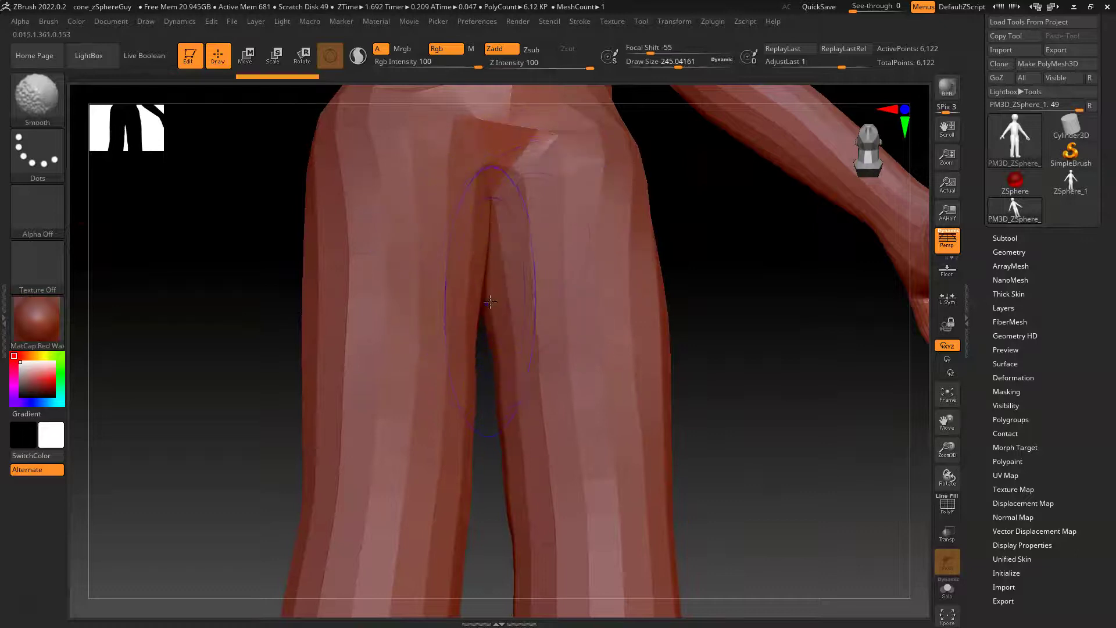
mouse_move(660, 343)
mouse_down()
mouse_move(779, 366)
mouse_move(767, 413)
mouse_move(750, 356)
mouse_move(738, 428)
mouse_move(752, 394)
mouse_move(741, 385)
mouse_move(775, 406)
mouse_move(713, 386)
mouse_up()
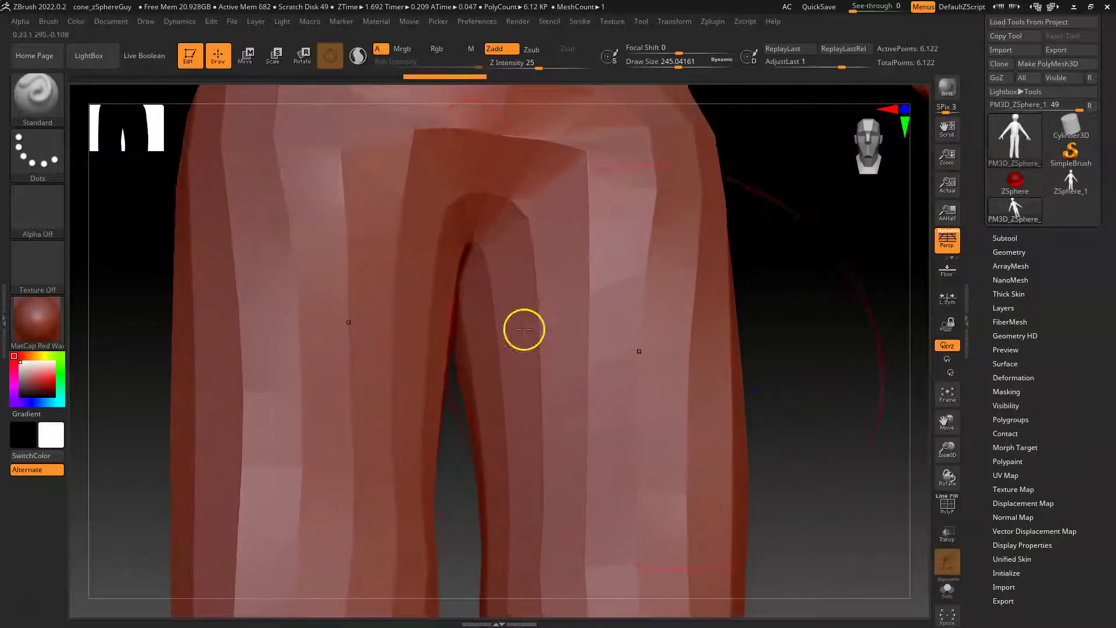
Try a Blob brush stroke on the front of the thigh and undo it.
mouse_move(787, 368)
mouse_down()
mouse_move(820, 379)
mouse_move(700, 334)
mouse_move(605, 463)
mouse_move(643, 419)
mouse_move(647, 394)
mouse_move(626, 389)
mouse_move(678, 416)
mouse_move(691, 377)
mouse_up()
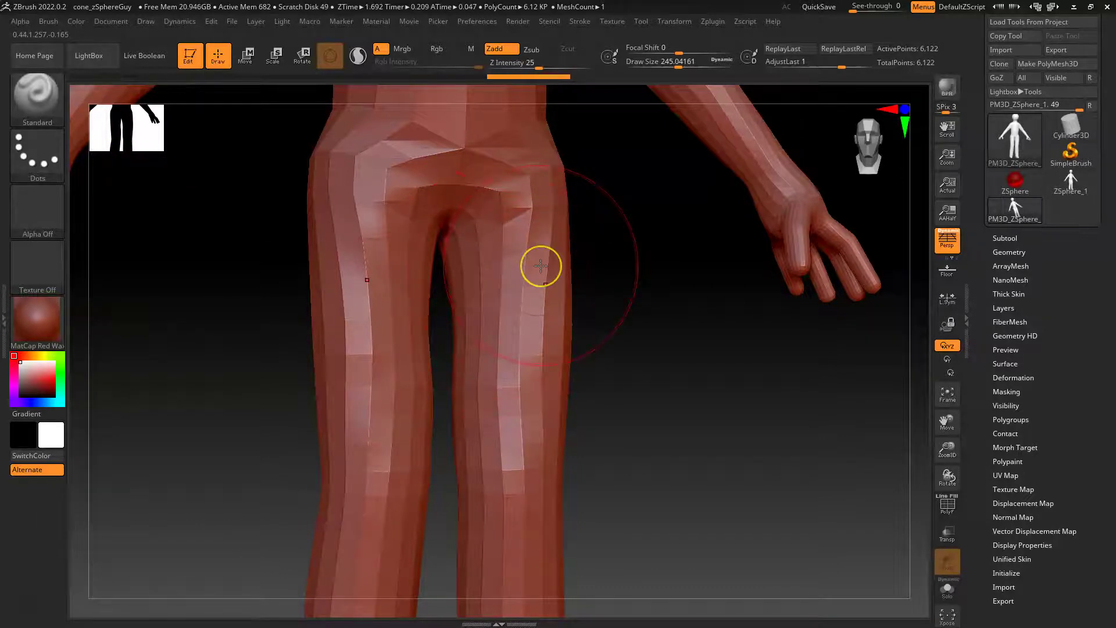
key(b)
key(b)
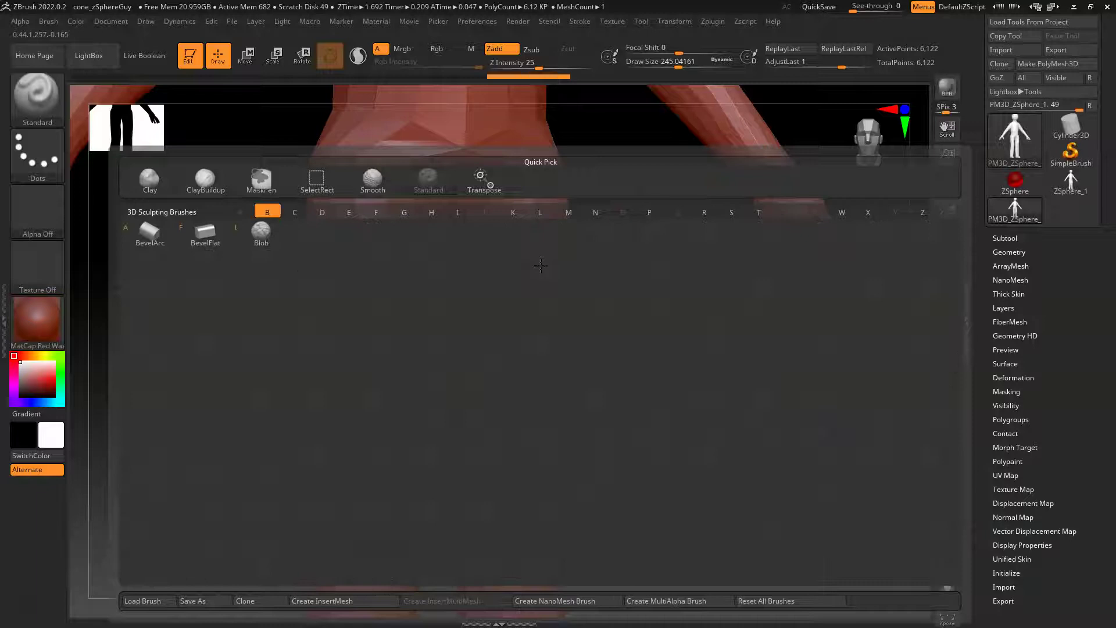
click(270, 233)
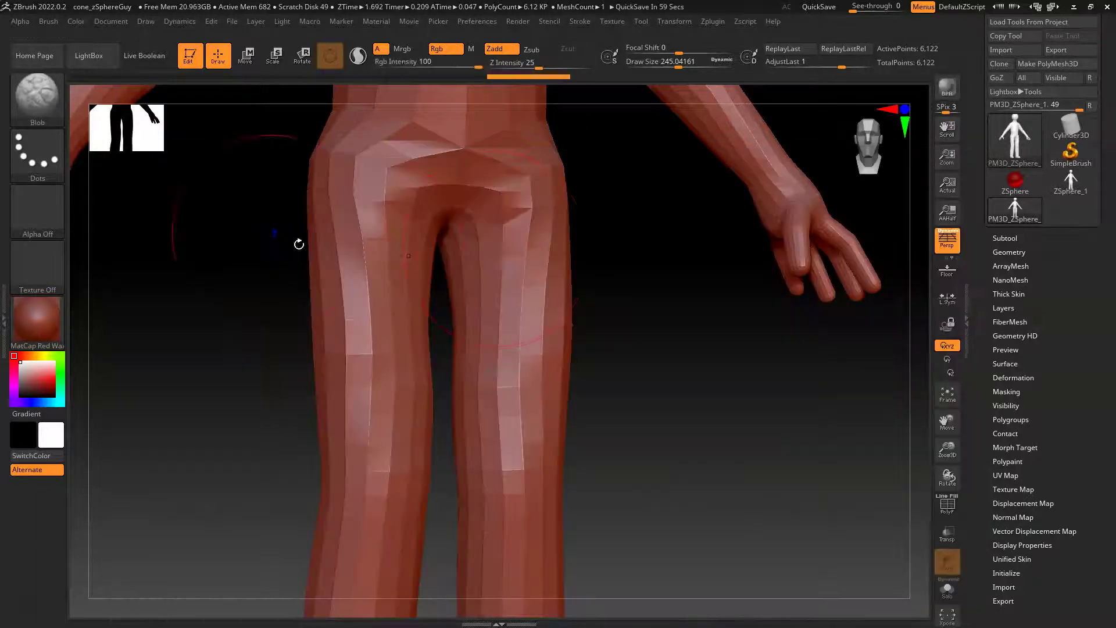
drag(501, 260, 511, 366)
key(ctrl+z)
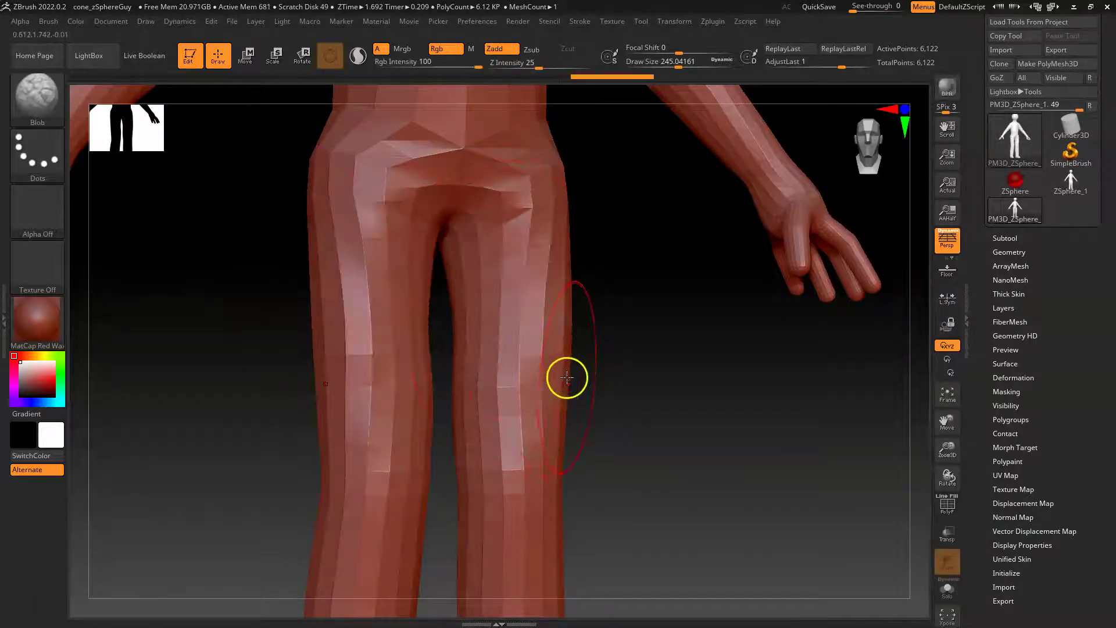
Switch back to the Standard brush and sculpt along the front of the thighs.
key(b)
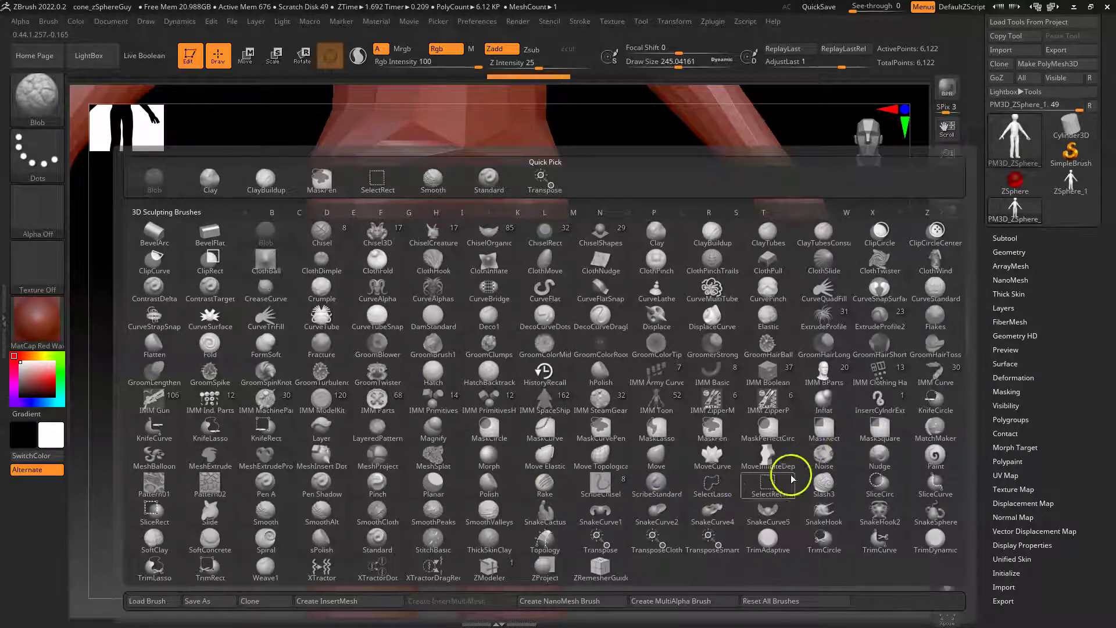
mouse_move(717, 401)
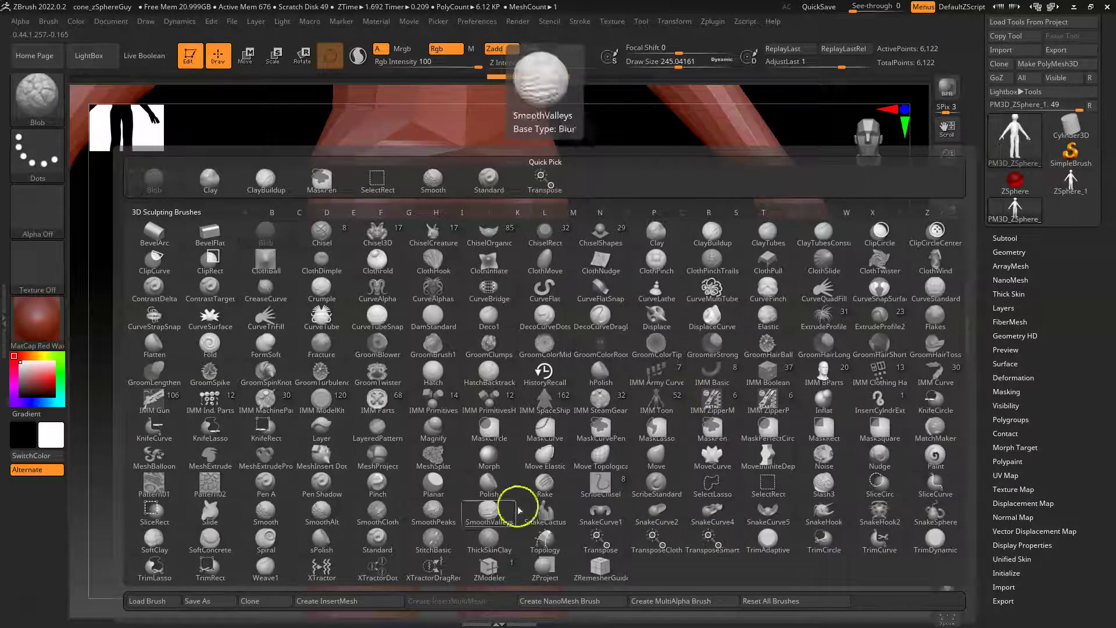
click(278, 192)
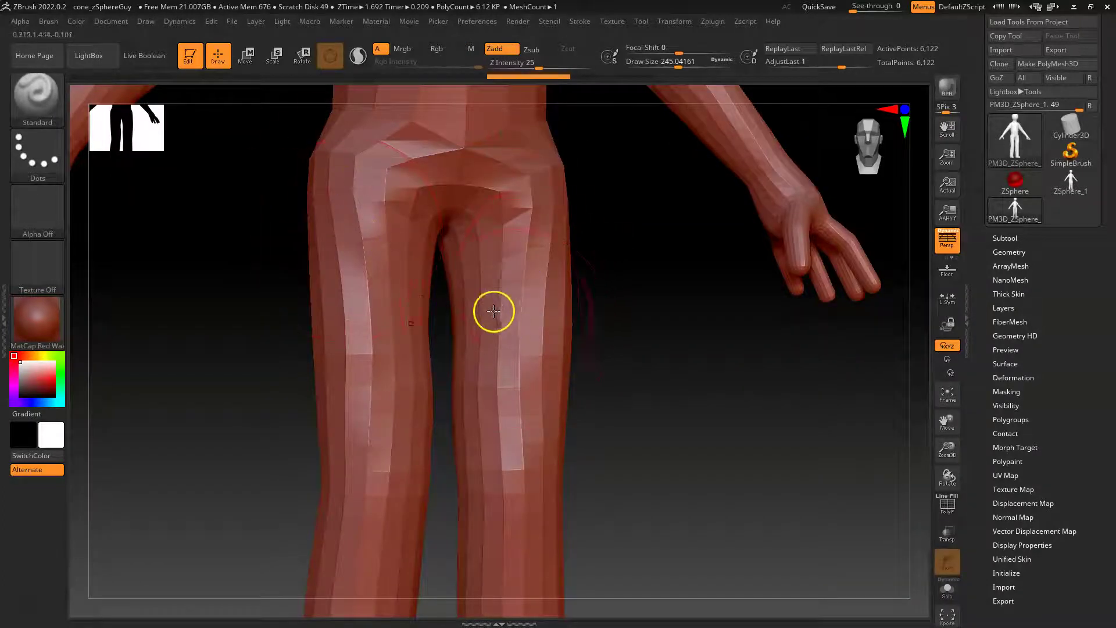
drag(480, 273, 513, 403)
drag(685, 443, 504, 375)
key(b)
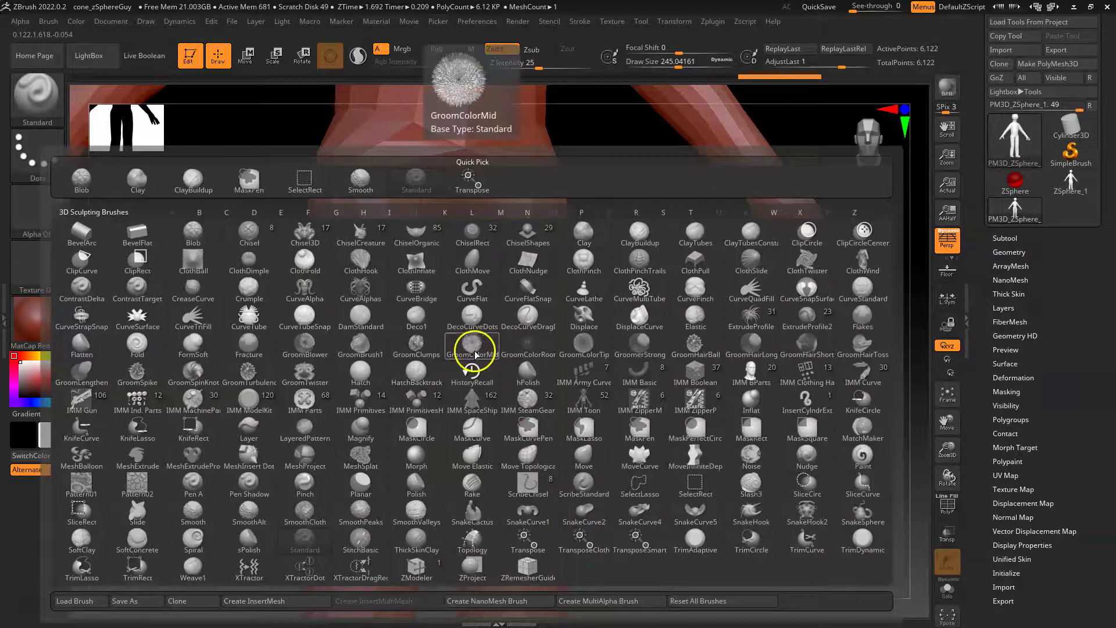
key(b)
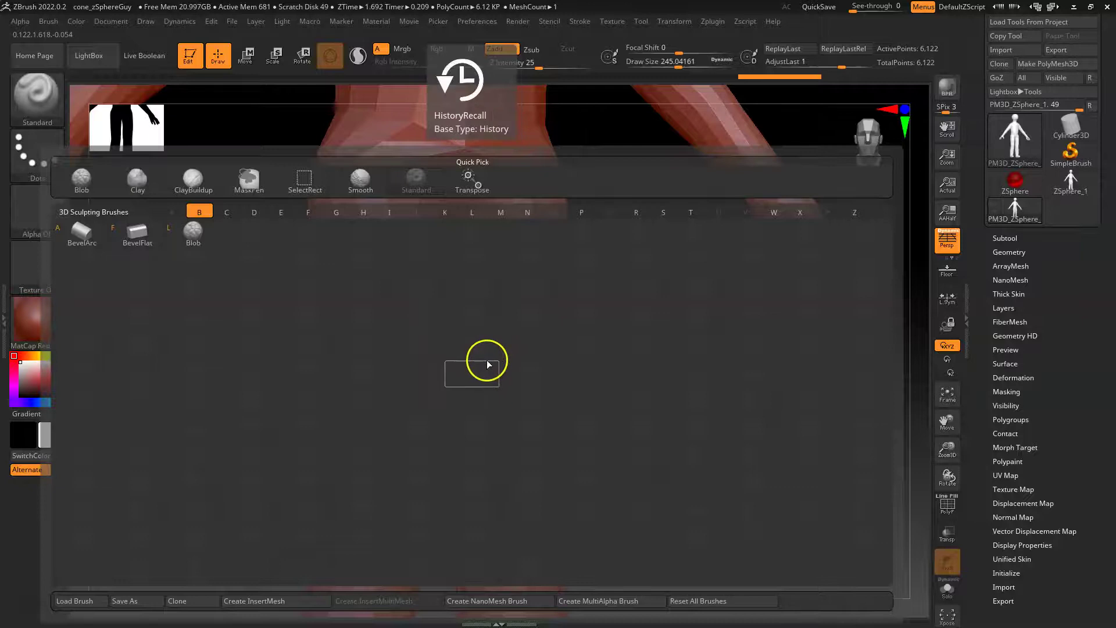
key(t)
key(Escape)
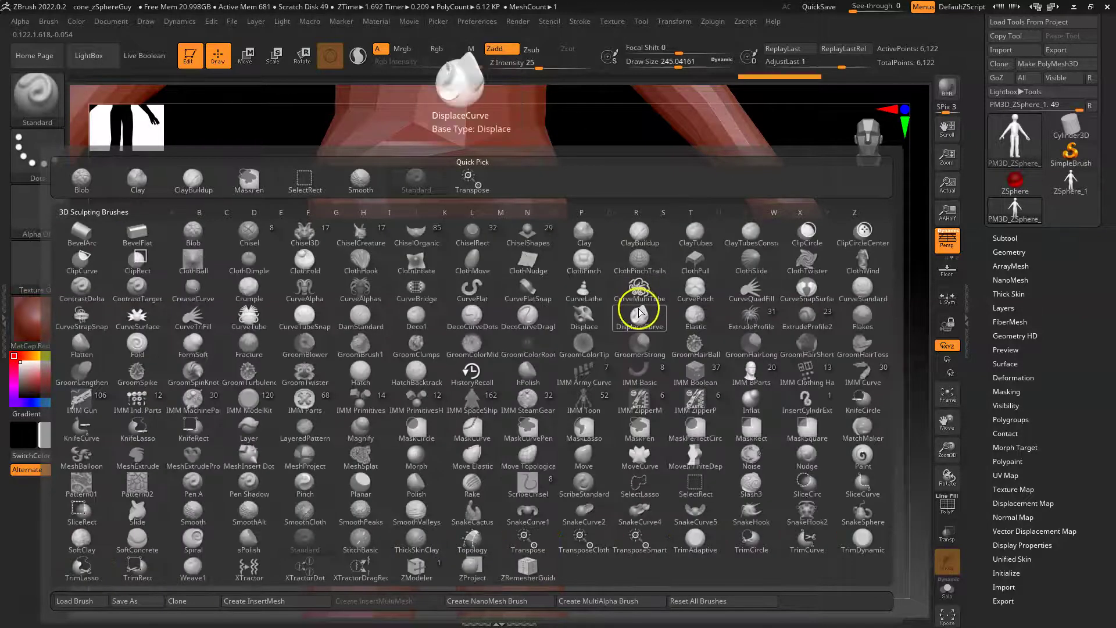
key(Escape)
Set the brush's draw size to about 223, then build up and smooth the upper thighs.
key(space)
drag(530, 371, 531, 383)
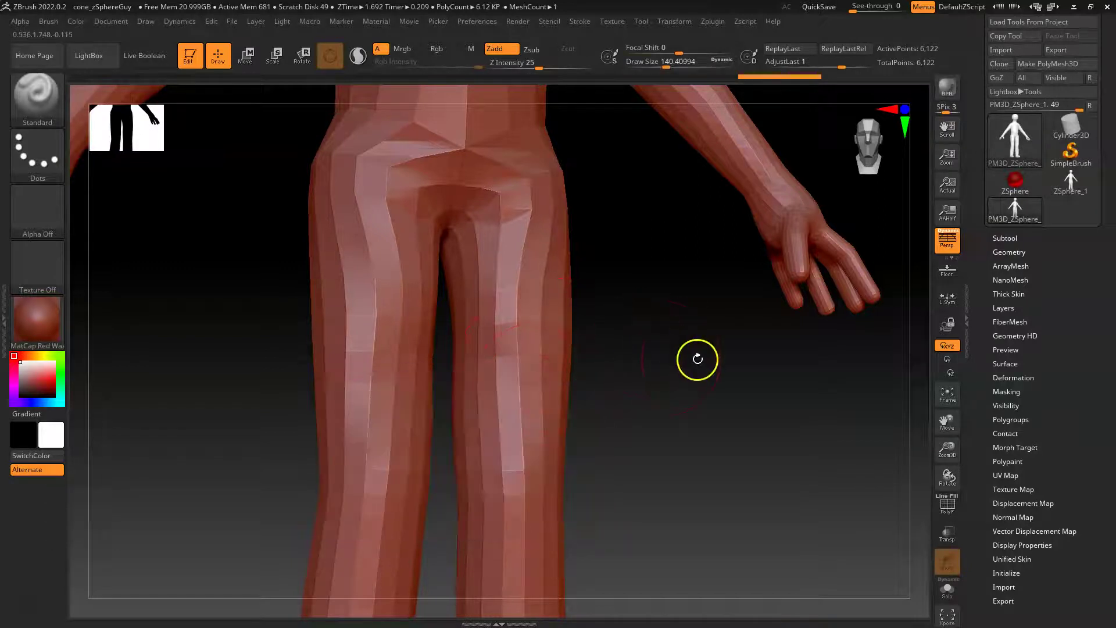
drag(701, 353, 662, 373)
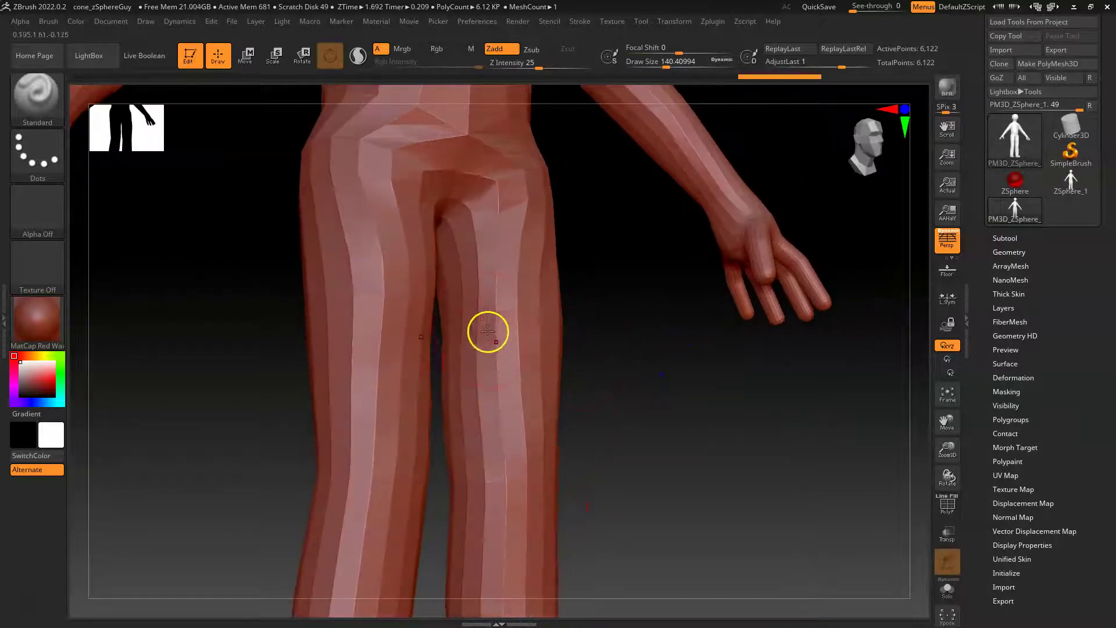
key(space)
mouse_move(496, 332)
mouse_down()
mouse_move(471, 308)
mouse_move(491, 215)
mouse_up()
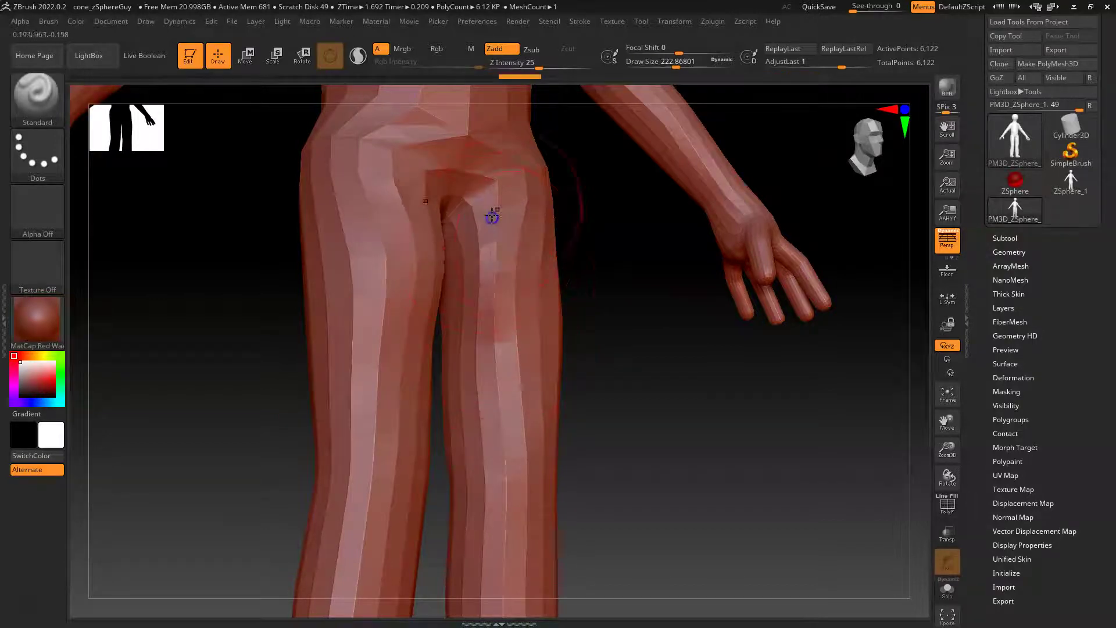
shift+drag(510, 314, 501, 306)
drag(656, 398, 618, 394)
mouse_move(350, 254)
mouse_down()
mouse_move(356, 326)
mouse_move(394, 339)
mouse_move(361, 324)
mouse_up()
Lower the Z Intensity to 9 and smooth the fronts of both thighs.
key(space)
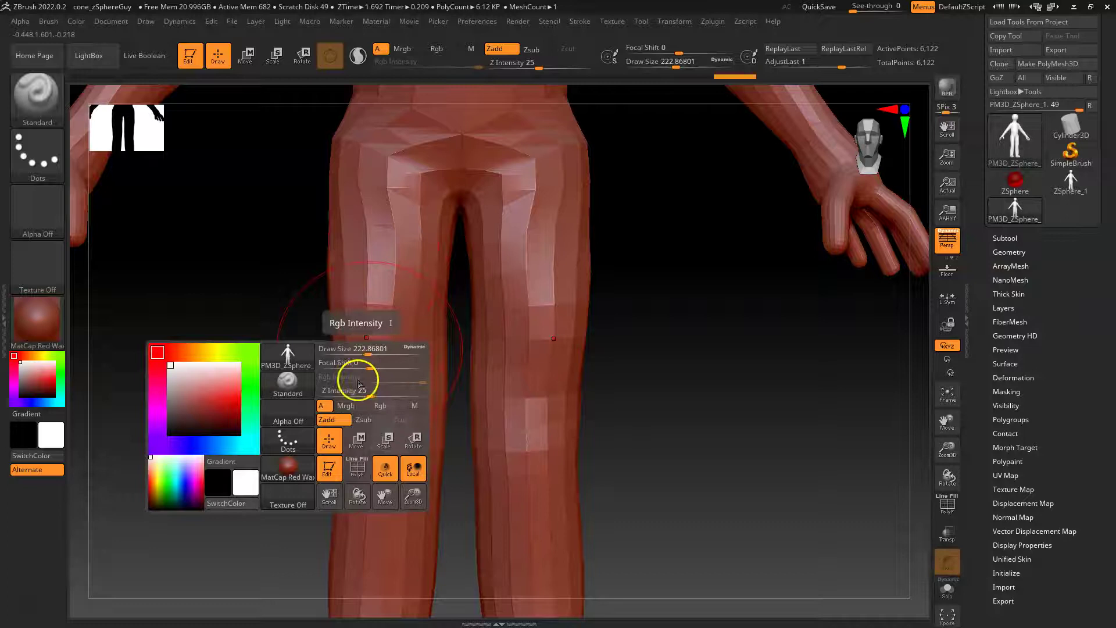
mouse_move(365, 391)
mouse_down()
mouse_move(348, 396)
mouse_move(347, 244)
mouse_move(349, 416)
mouse_up()
shift+drag(356, 314, 350, 372)
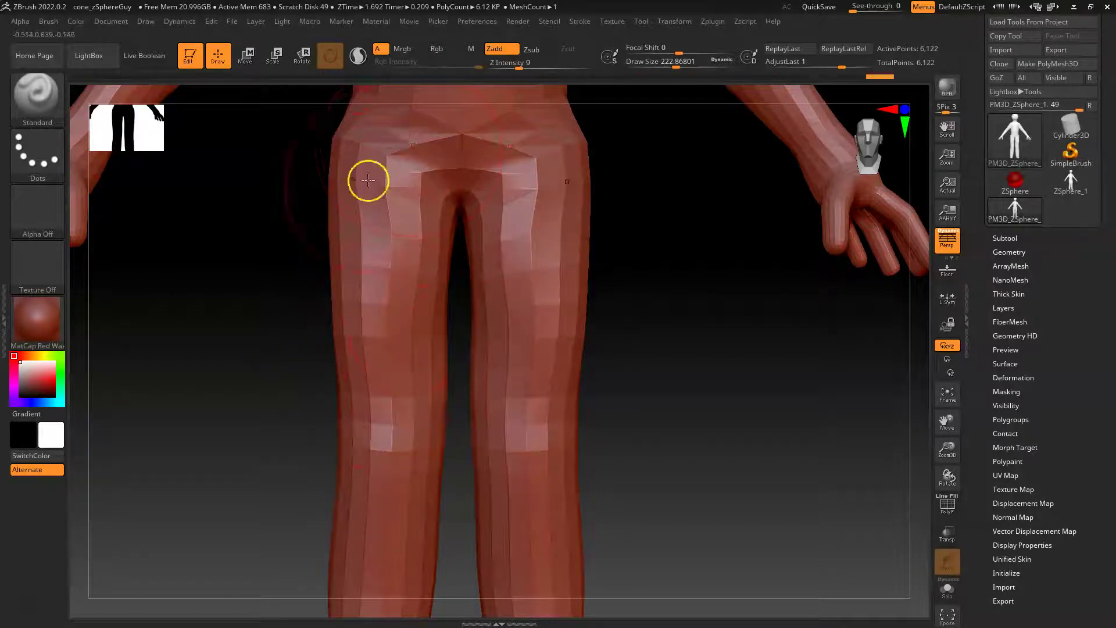
alt+drag(692, 405, 616, 337)
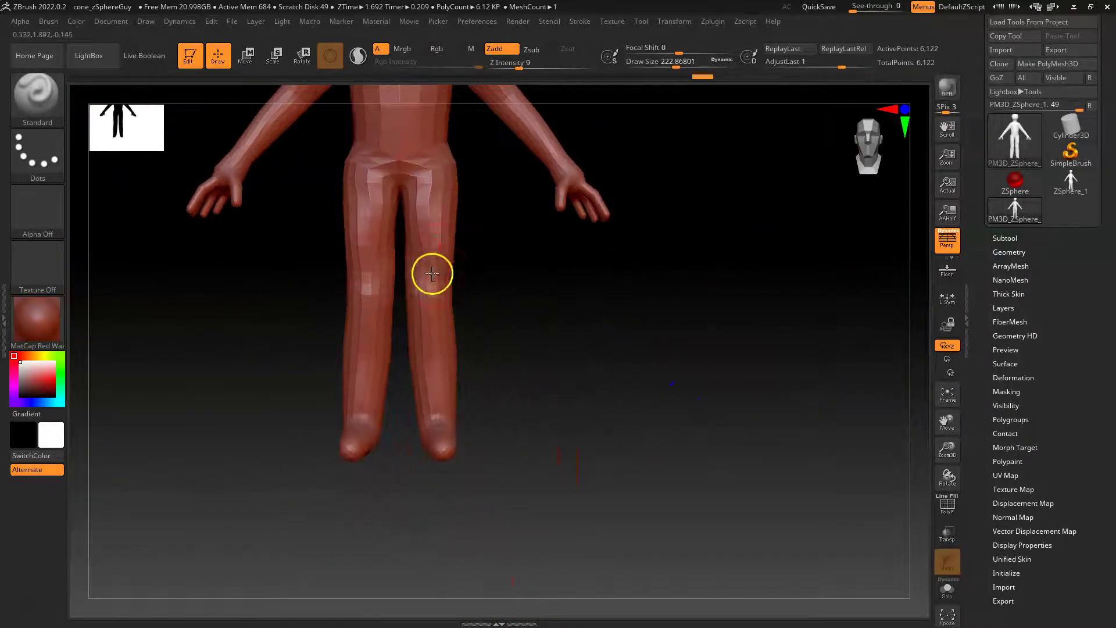
drag(465, 206, 671, 387)
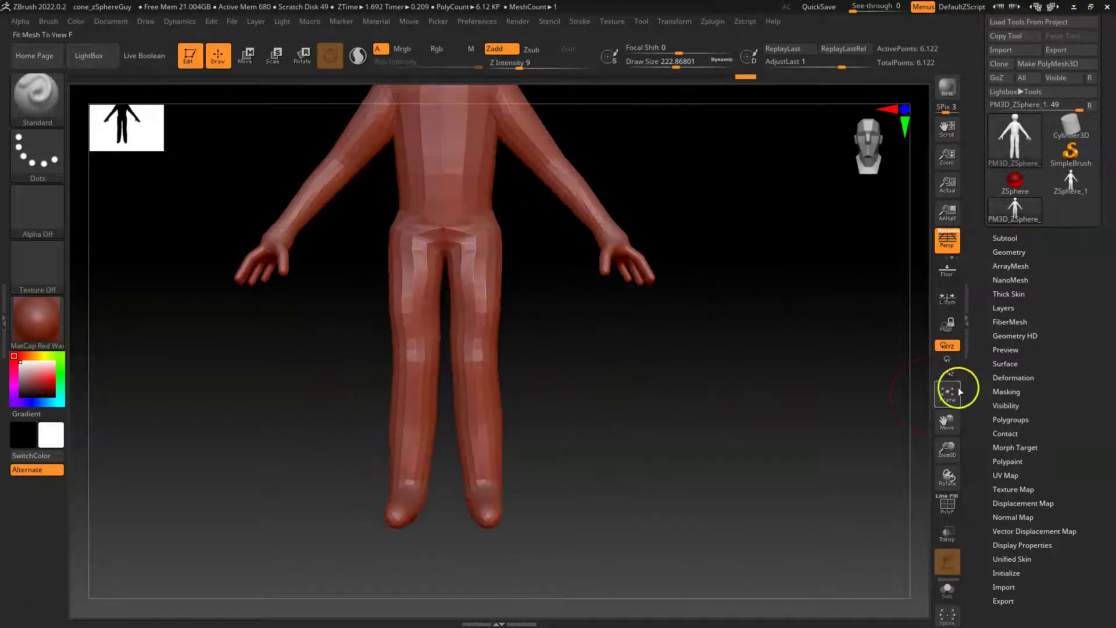
Restrict view rotation to the Y axis and build up the buttocks from behind with the Standard brush.
click(947, 359)
drag(604, 349, 682, 378)
drag(659, 432, 438, 453)
drag(692, 346, 586, 451)
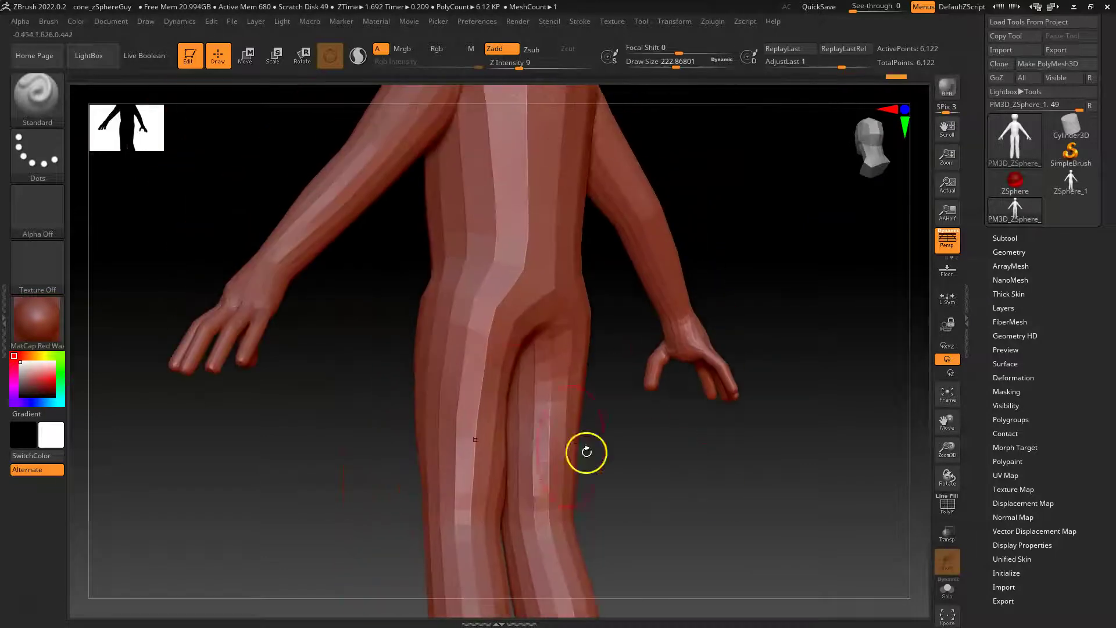
mouse_move(509, 311)
mouse_down()
mouse_move(483, 286)
mouse_move(494, 395)
mouse_move(560, 330)
mouse_up()
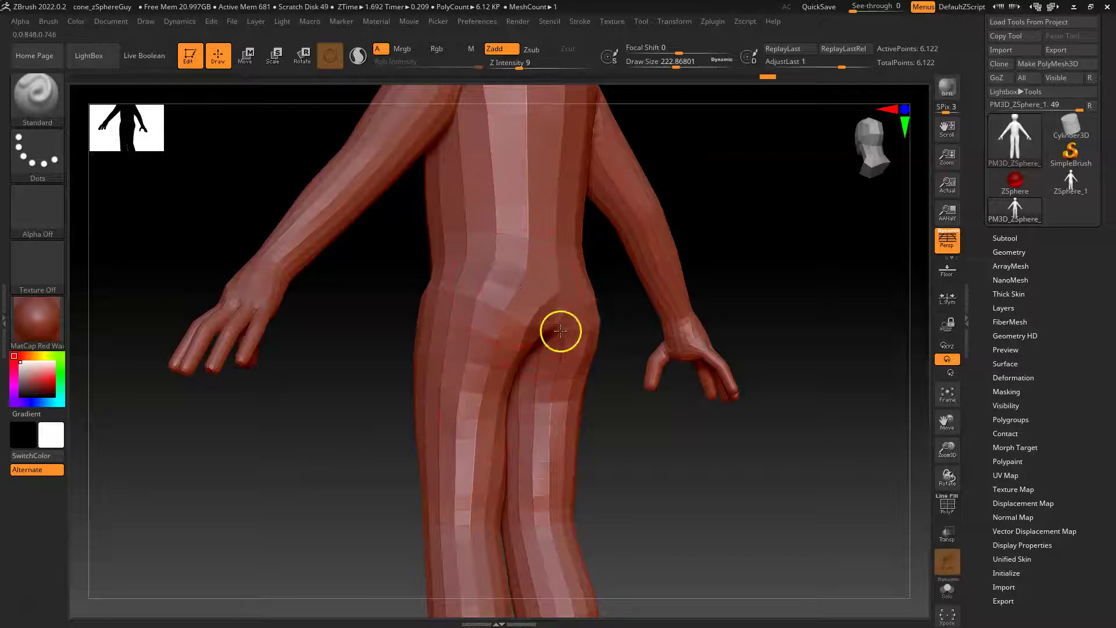
drag(826, 225, 822, 256)
drag(528, 393, 530, 339)
mouse_move(789, 273)
mouse_down()
mouse_move(762, 244)
mouse_move(733, 255)
mouse_up()
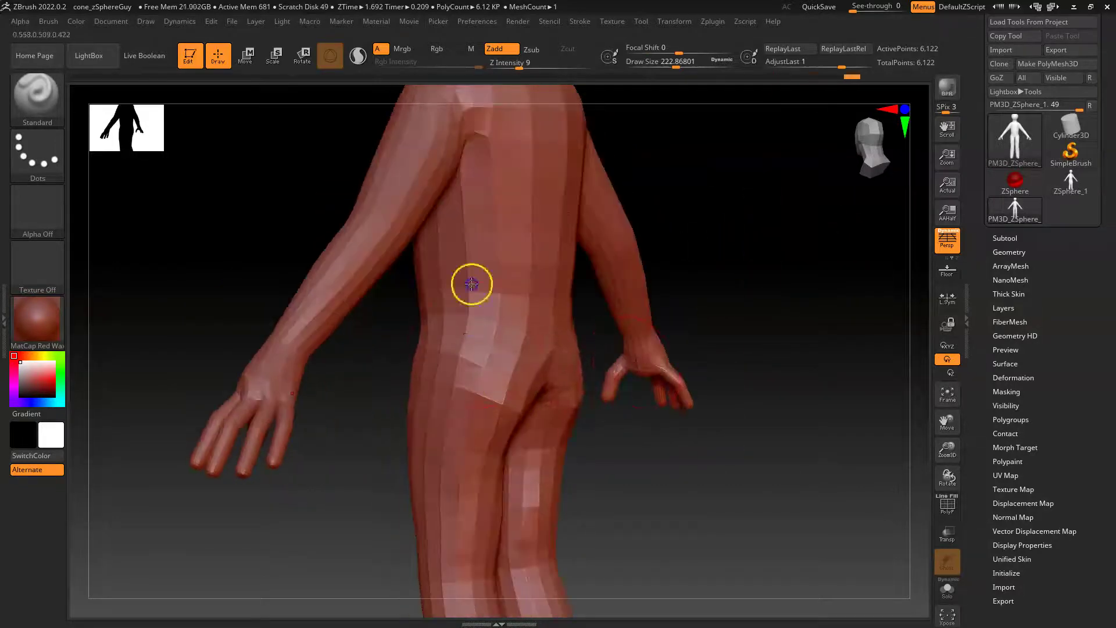
Smooth the upper torso around the armpits and shoulders from the front.
mouse_move(720, 209)
mouse_down()
mouse_move(737, 232)
mouse_move(673, 235)
mouse_move(528, 359)
mouse_up()
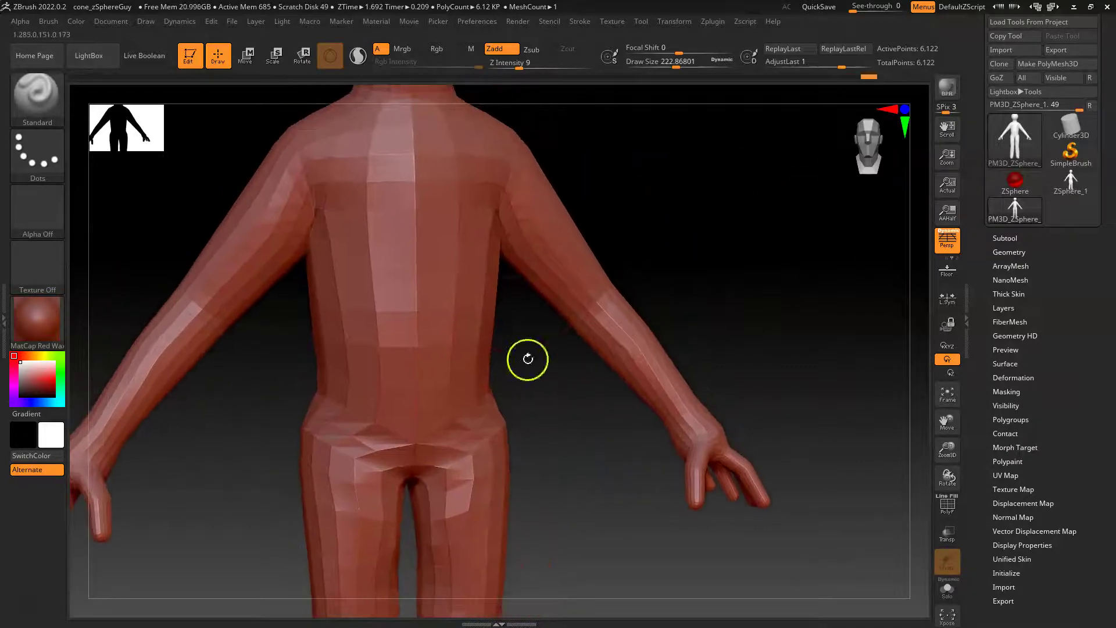
key(shift)
shift+drag(487, 233, 531, 271)
mouse_move(564, 363)
mouse_down()
mouse_move(547, 381)
mouse_move(478, 281)
mouse_move(709, 237)
mouse_move(546, 214)
mouse_move(549, 248)
mouse_up()
drag(623, 274, 659, 255)
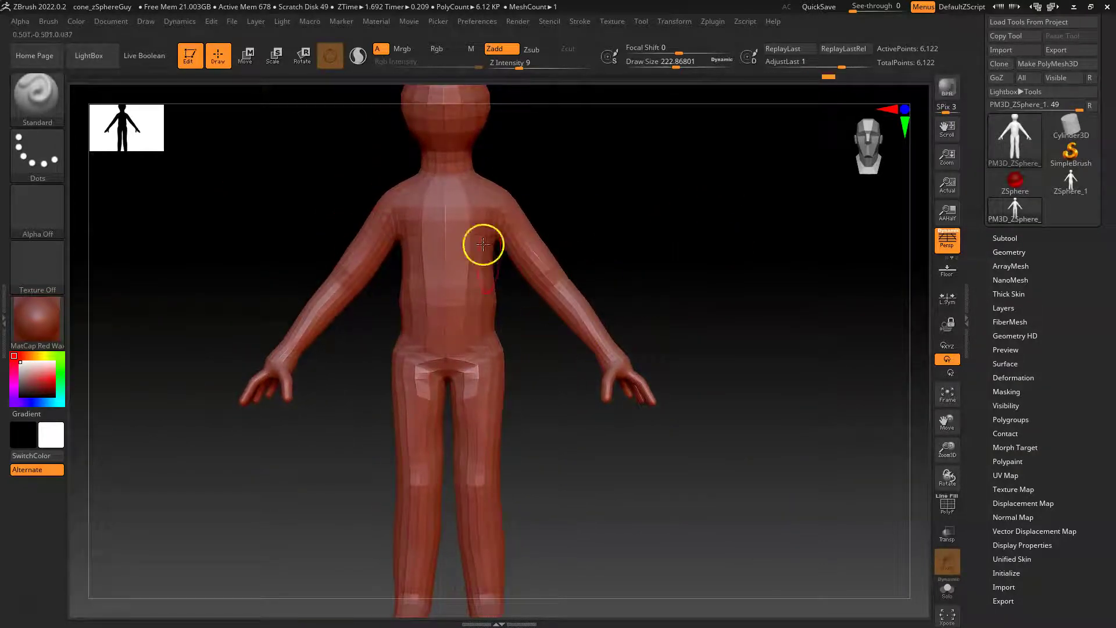
drag(385, 295, 638, 283)
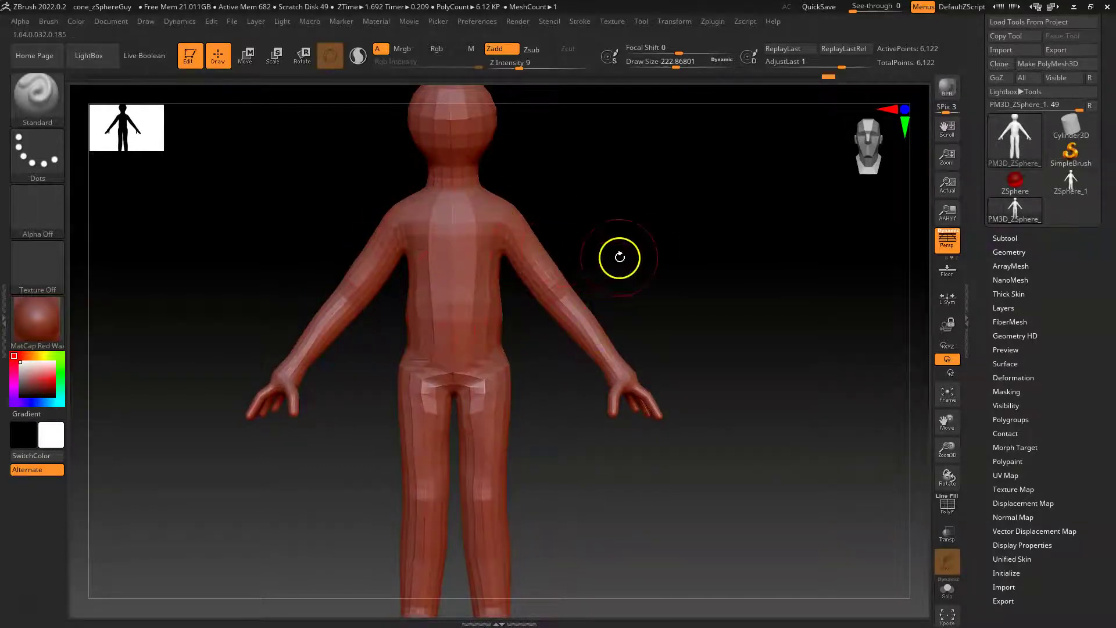
Mask both arms up to the shoulders and invert the mask so that only the arms stay editable.
mouse_move(776, 147)
ctrl+mouse_down()
mouse_move(660, 309)
mouse_move(540, 428)
mouse_move(518, 357)
mouse_move(549, 474)
mouse_move(531, 491)
ctrl+mouse_up()
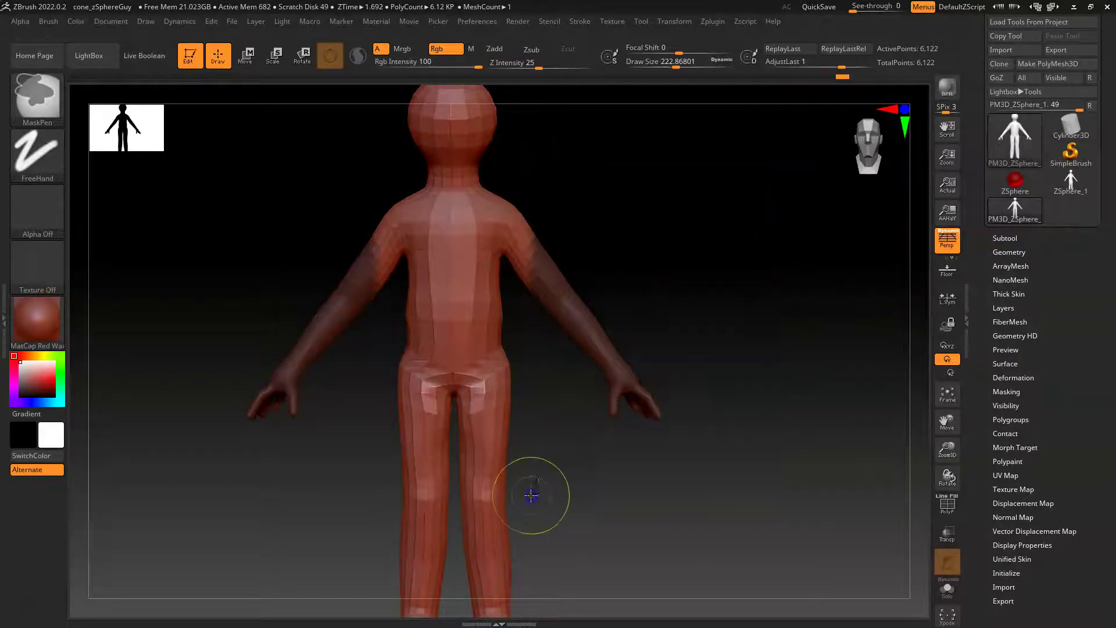
ctrl+drag(541, 263, 533, 273)
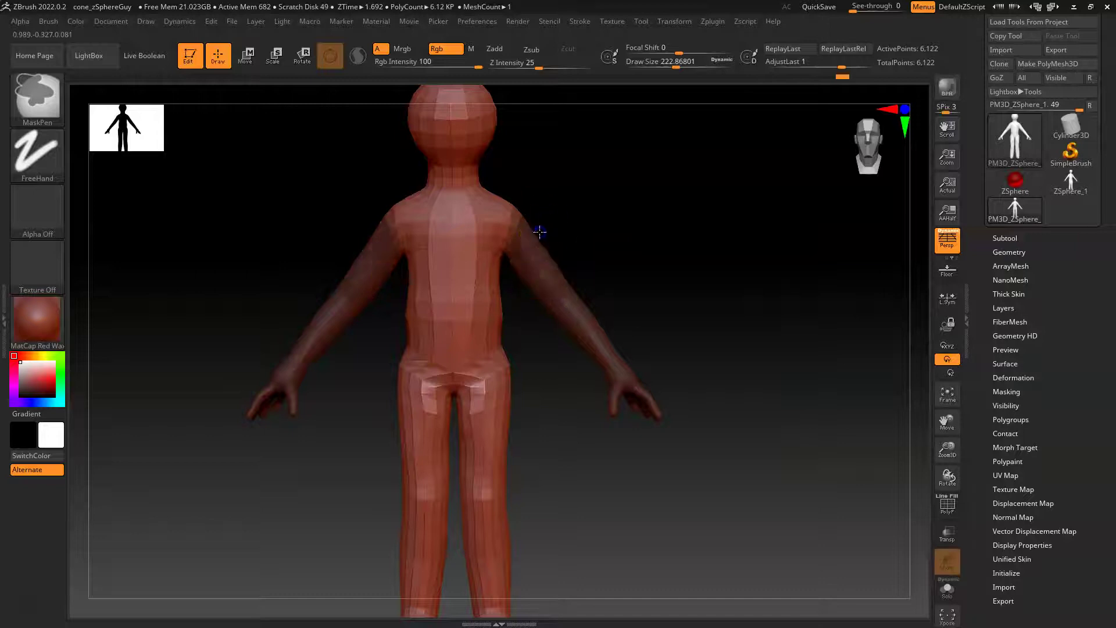
drag(730, 279, 507, 298)
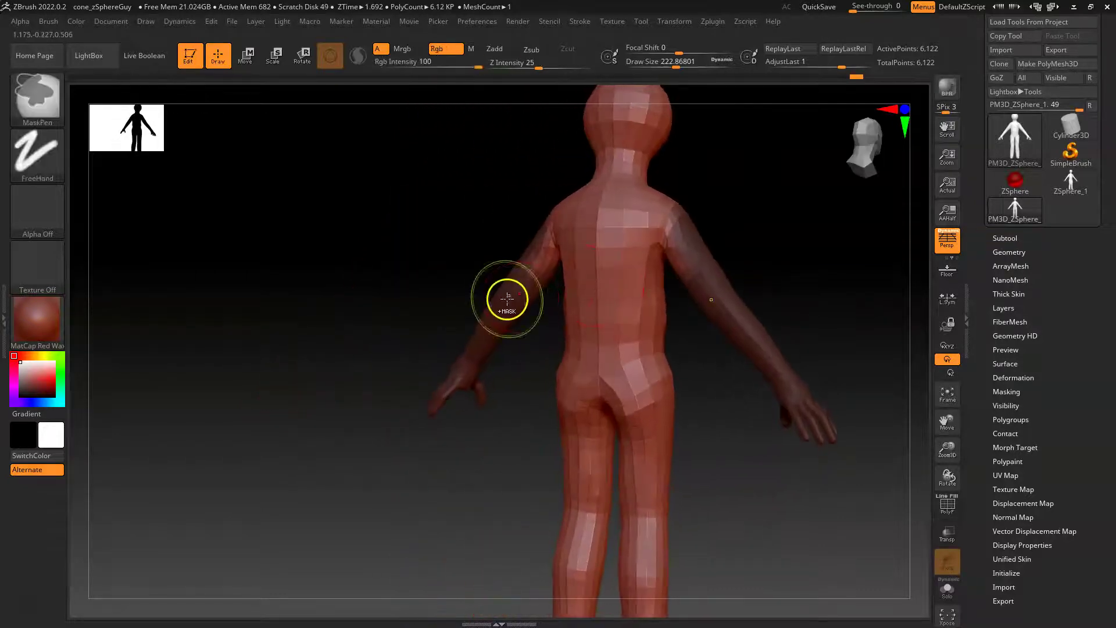
mouse_move(406, 251)
mouse_down()
mouse_move(569, 197)
mouse_move(593, 251)
mouse_move(598, 241)
mouse_move(669, 282)
mouse_move(661, 269)
mouse_up()
ctrl+click(688, 214)
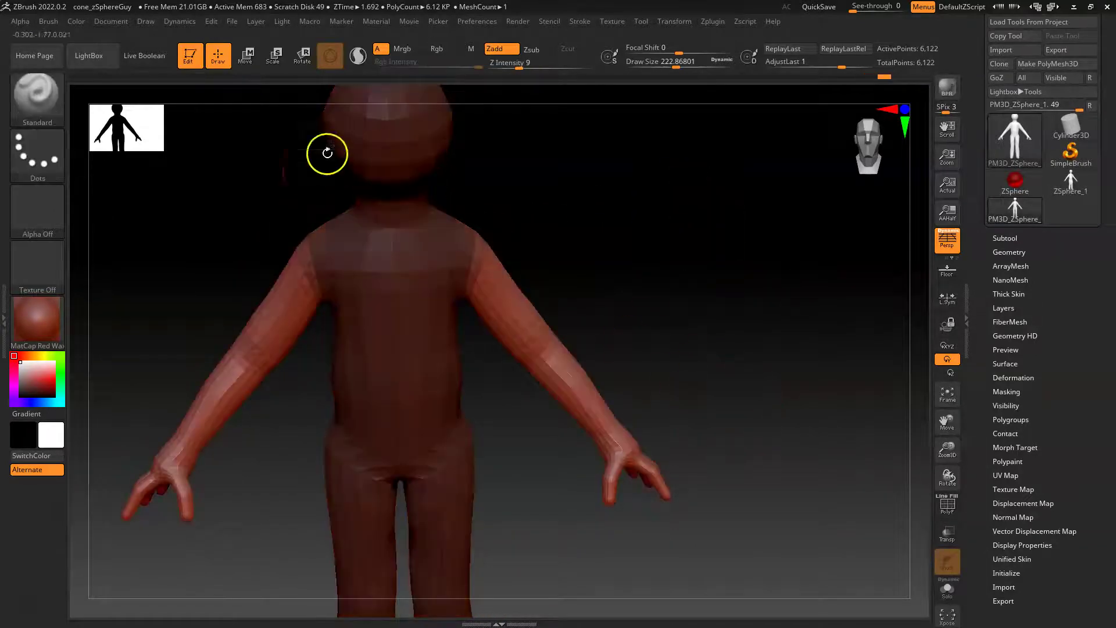
Place the transform gizmo at the shoulder, move both arms outward from the torso and clear the mask.
click(245, 56)
mouse_move(332, 381)
mouse_down()
mouse_move(319, 382)
mouse_move(333, 374)
mouse_up()
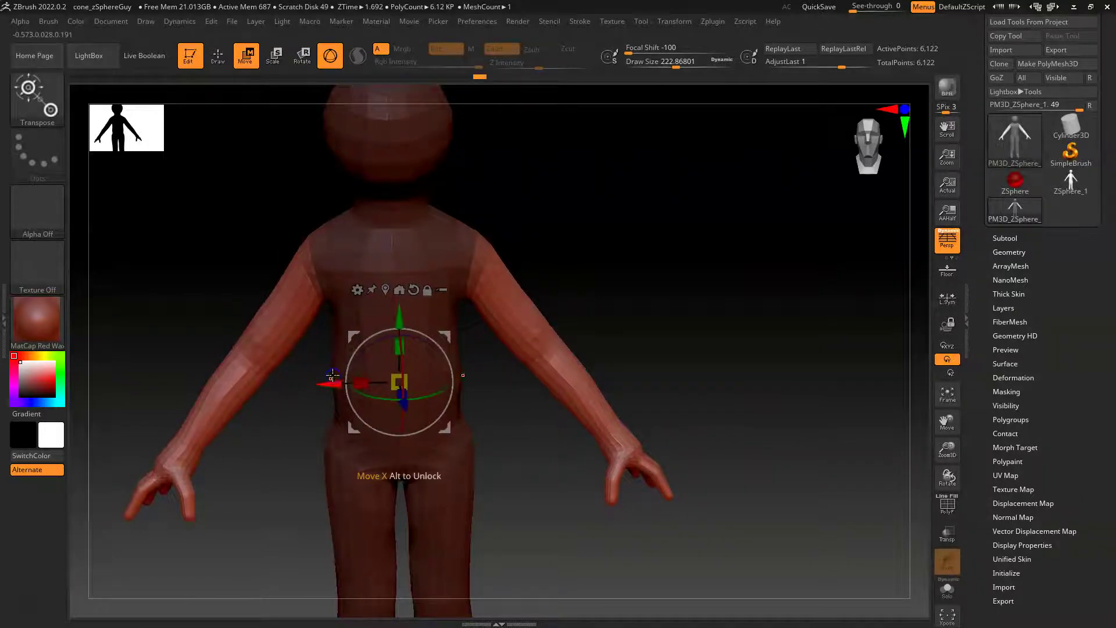
drag(441, 329, 529, 221)
key(ctrl+z)
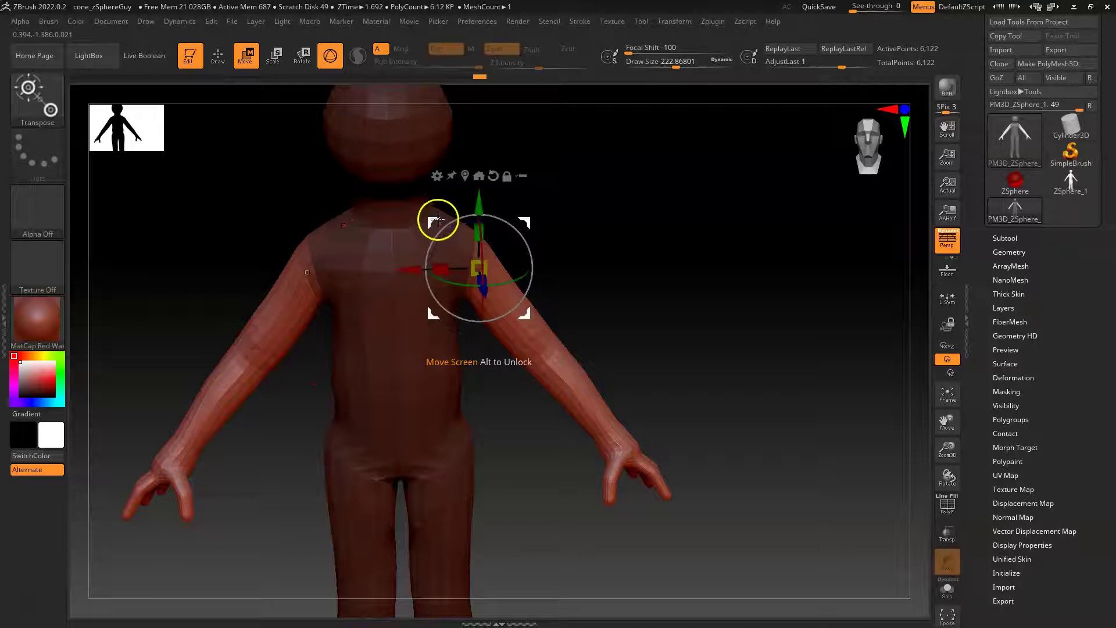
drag(434, 223, 452, 230)
drag(428, 275, 430, 248)
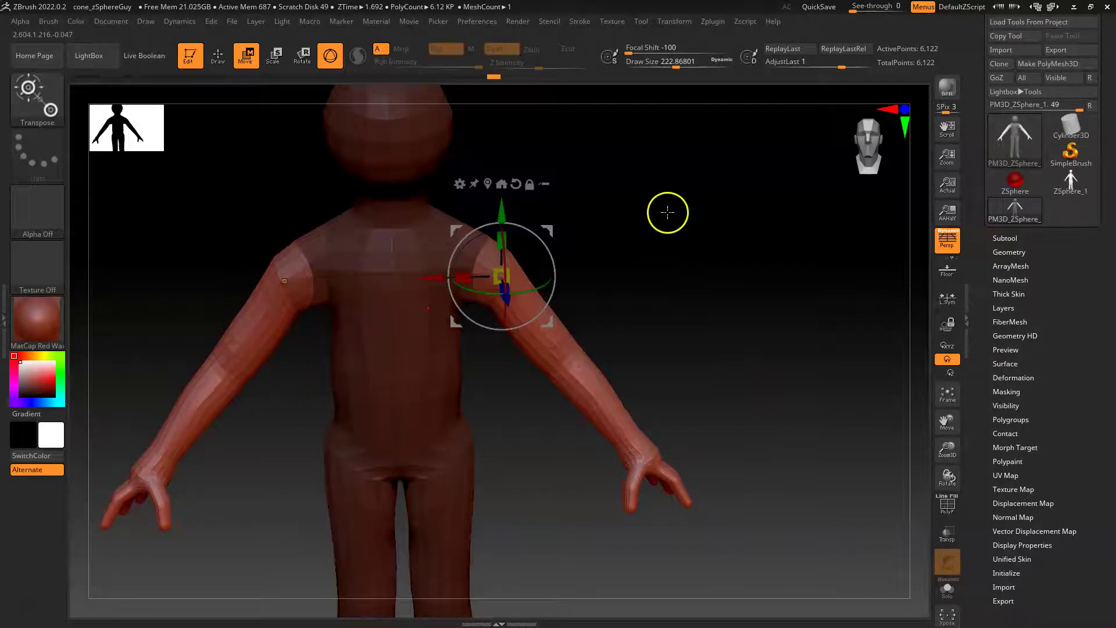
ctrl+click(668, 177)
drag(728, 325, 723, 303)
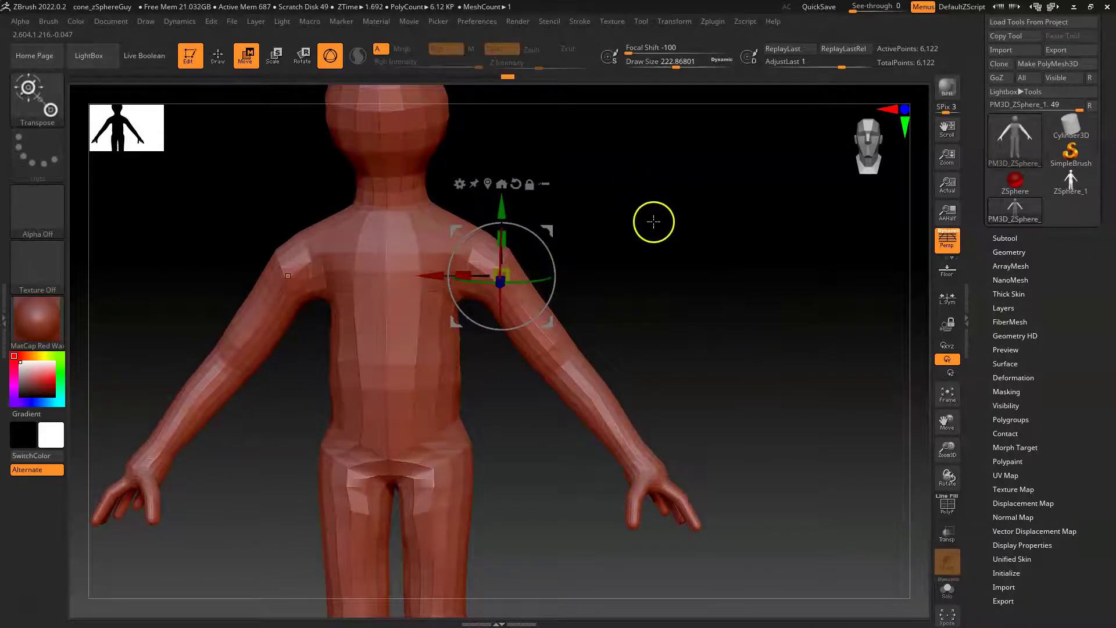
Return to Draw mode and sculpt the shoulders, chest and sides of the torso with the Standard brush.
key(q)
mouse_move(737, 282)
mouse_down()
mouse_move(457, 347)
mouse_move(413, 301)
mouse_move(459, 330)
mouse_up()
drag(435, 284, 432, 268)
drag(428, 335, 401, 292)
drag(413, 384, 461, 343)
Shape the waist and hips on the front of the figure.
mouse_move(737, 292)
mouse_down()
mouse_move(797, 281)
mouse_move(755, 289)
mouse_up()
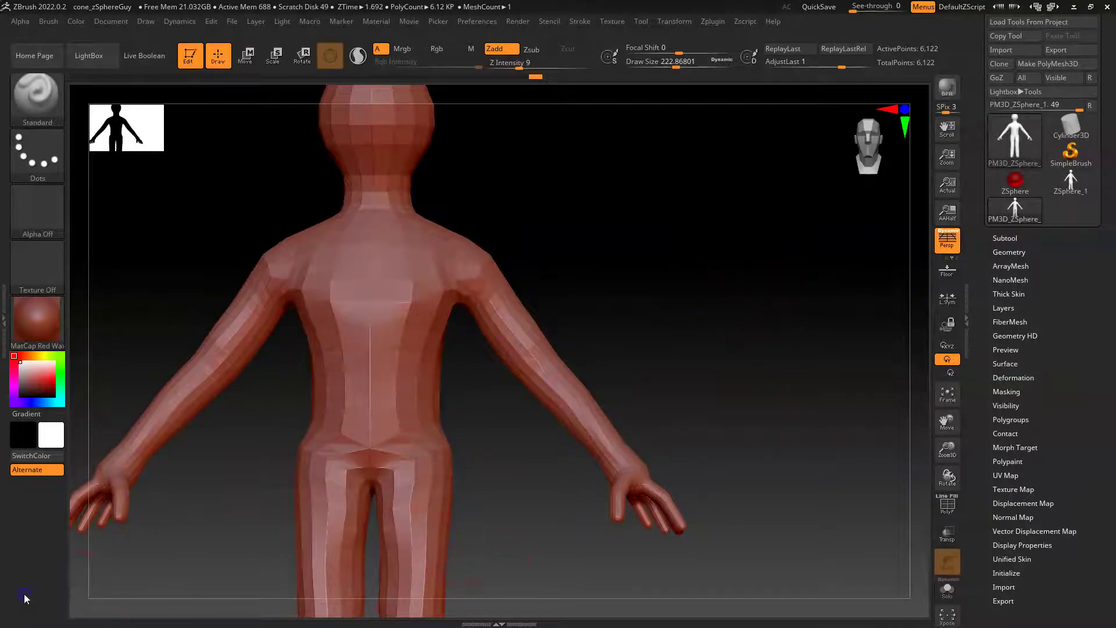
mouse_move(430, 418)
mouse_down()
mouse_move(403, 343)
mouse_move(384, 389)
mouse_up()
drag(428, 444, 446, 345)
drag(447, 423, 436, 341)
Shape the upper back, shoulder blades and lower back from behind.
drag(711, 309, 575, 333)
drag(418, 294, 449, 351)
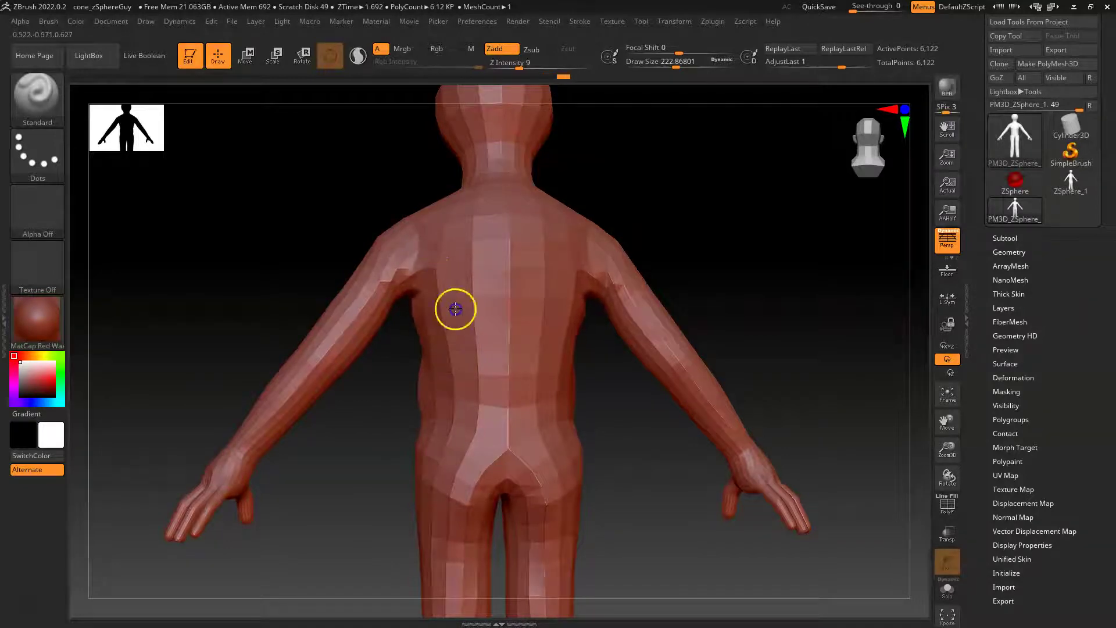
drag(409, 256, 414, 293)
drag(465, 362, 412, 466)
Smooth the head, raise the Z Intensity to 19 and build up the face and jaw.
alt+drag(678, 247, 672, 358)
shift+drag(446, 254, 467, 285)
mouse_move(721, 308)
mouse_down()
mouse_move(777, 305)
mouse_move(707, 313)
mouse_up()
right_drag(453, 232, 393, 290)
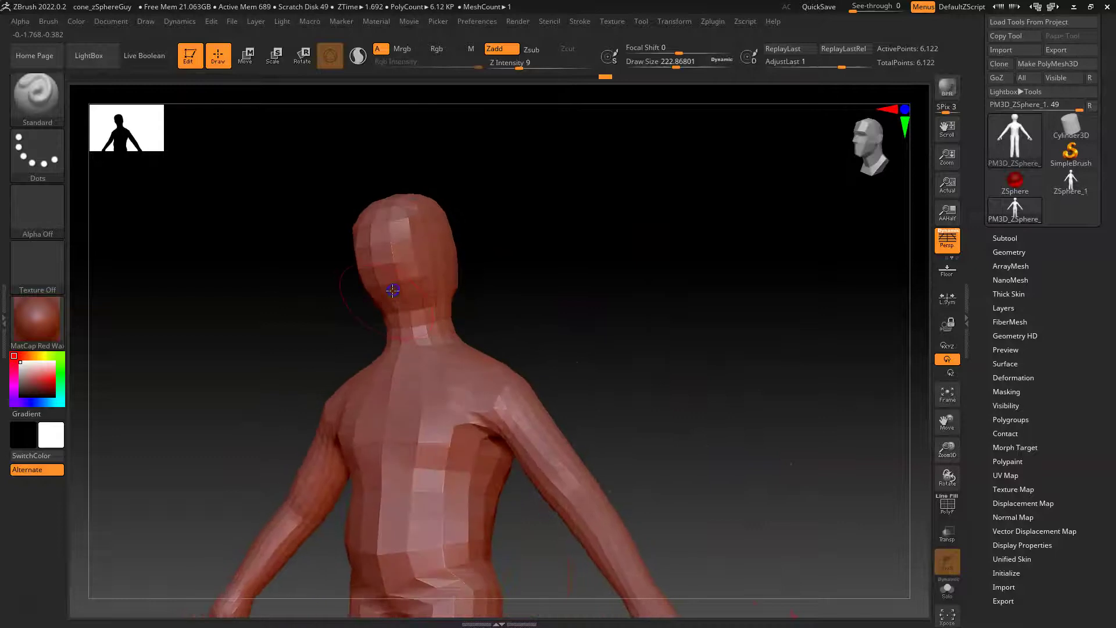
right_click(404, 256)
drag(377, 299, 397, 303)
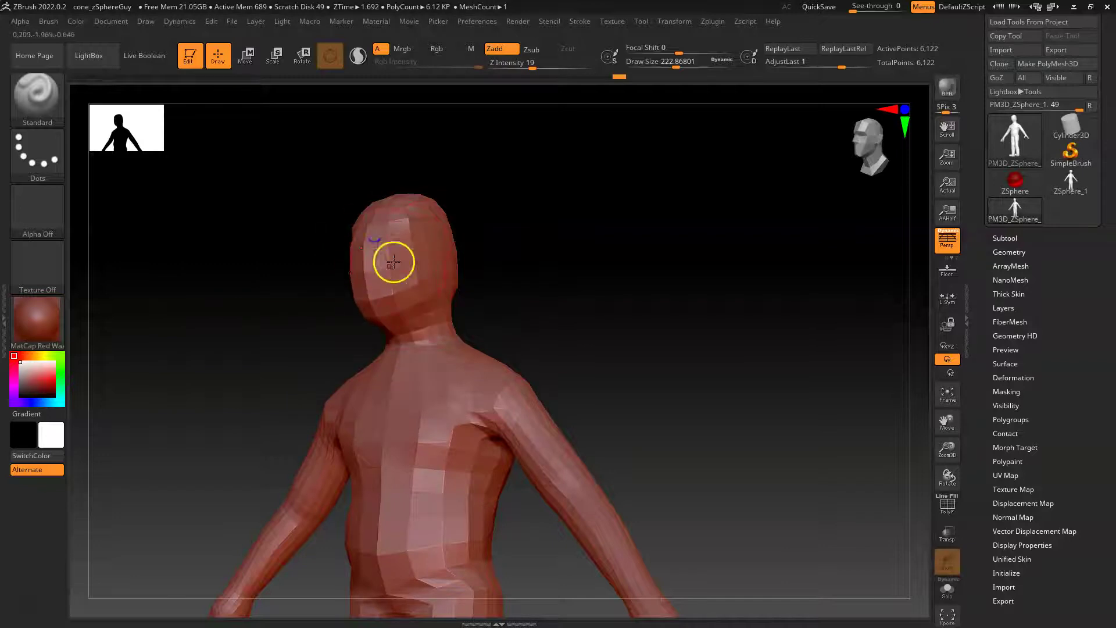
Mask the legs from the hips down and invert the mask to protect the upper body.
mouse_move(724, 325)
mouse_down()
mouse_move(658, 334)
mouse_move(692, 333)
mouse_up()
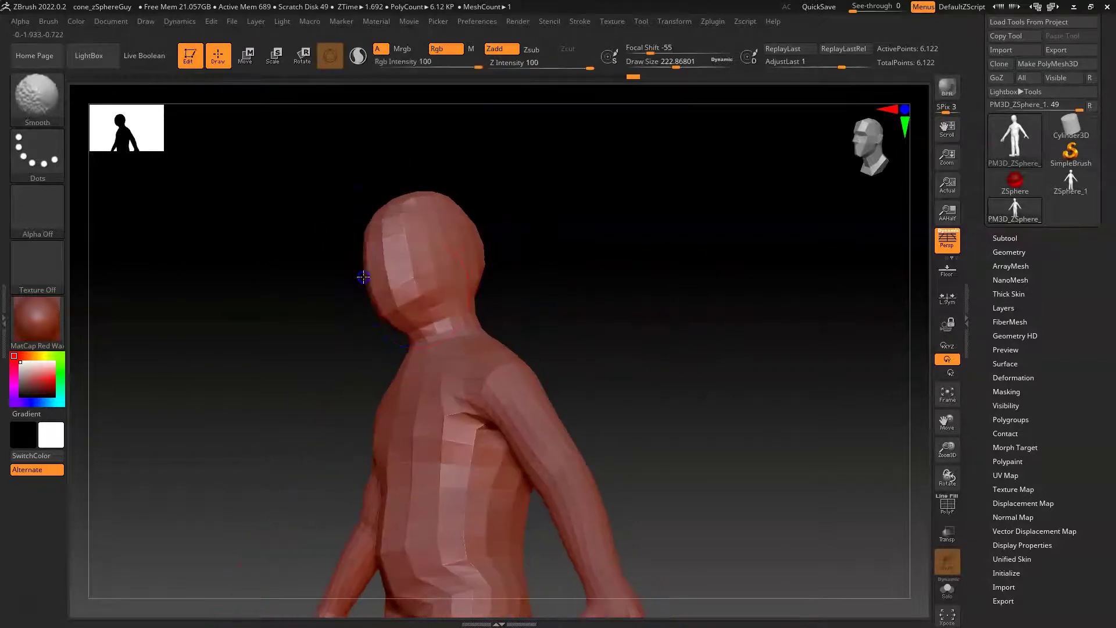
drag(623, 269, 630, 304)
alt+drag(700, 351, 656, 301)
alt+drag(667, 431, 674, 230)
drag(685, 349, 670, 349)
alt+drag(667, 253, 627, 144)
click(427, 333)
alt+drag(547, 488, 573, 433)
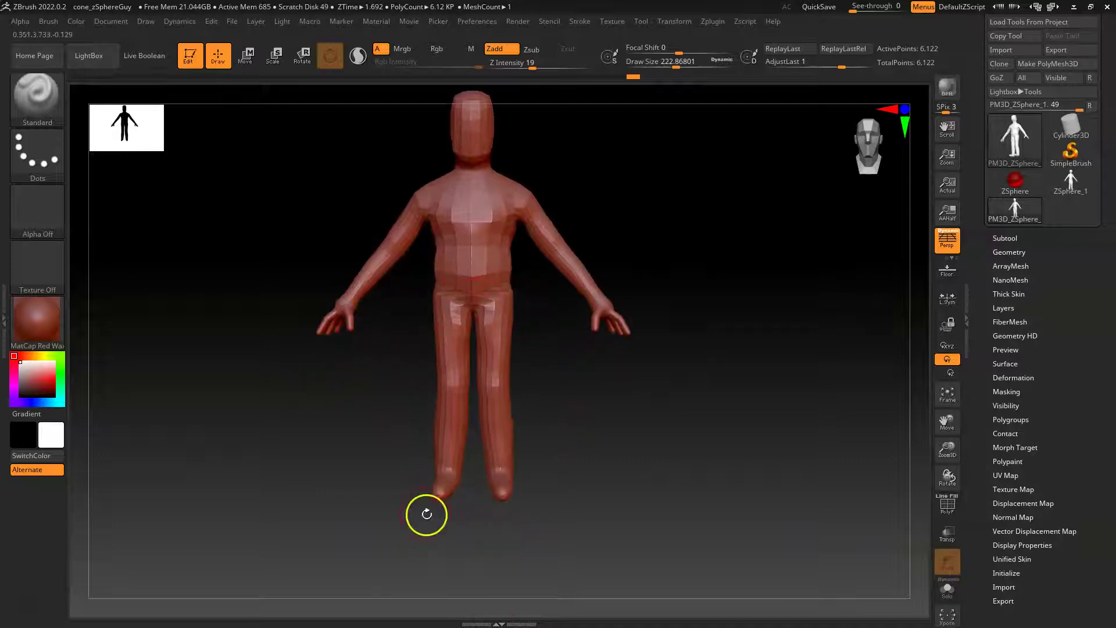
ctrl+drag(375, 561, 557, 286)
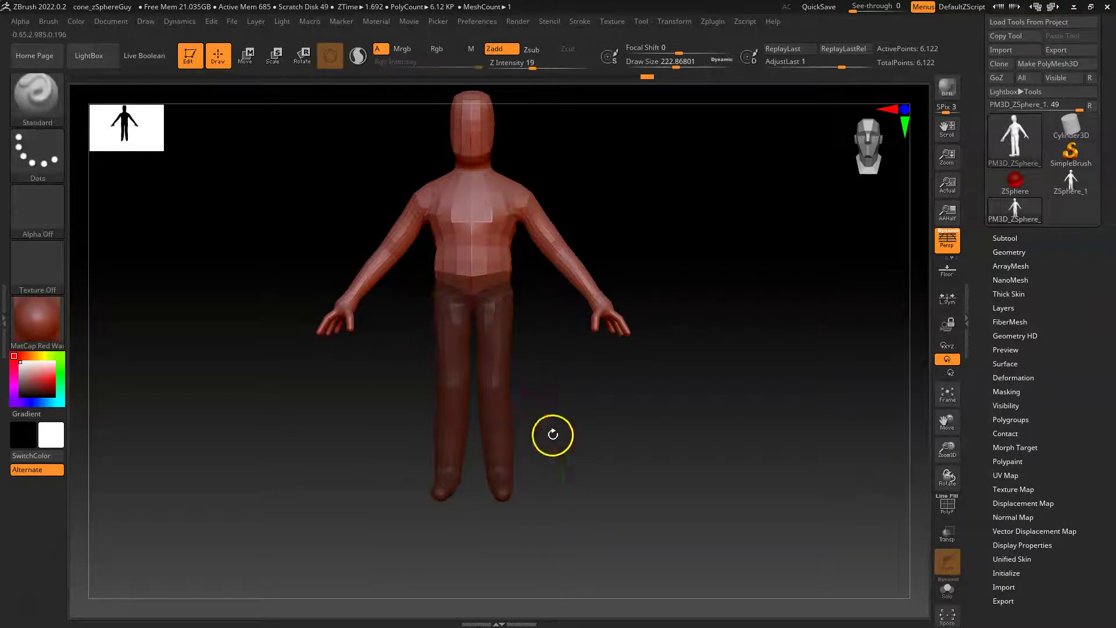
drag(551, 436, 690, 443)
ctrl+drag(420, 319, 378, 299)
drag(623, 419, 524, 411)
ctrl+click(700, 232)
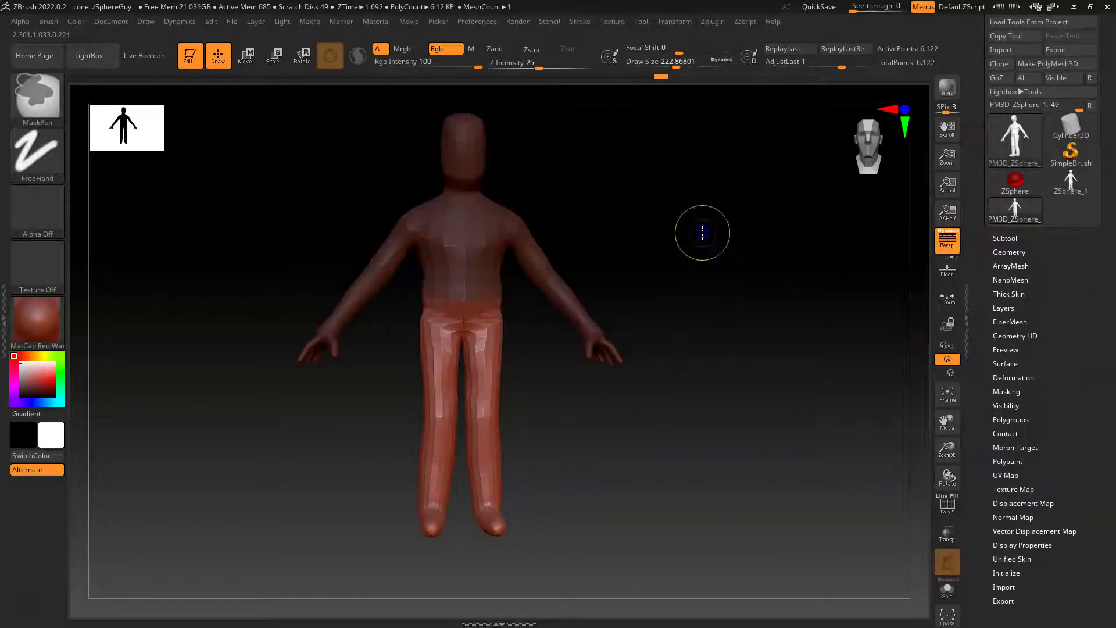
Lengthen the legs by moving them down and scale them up with the gizmo, clear the mask and return to Draw mode.
key(w)
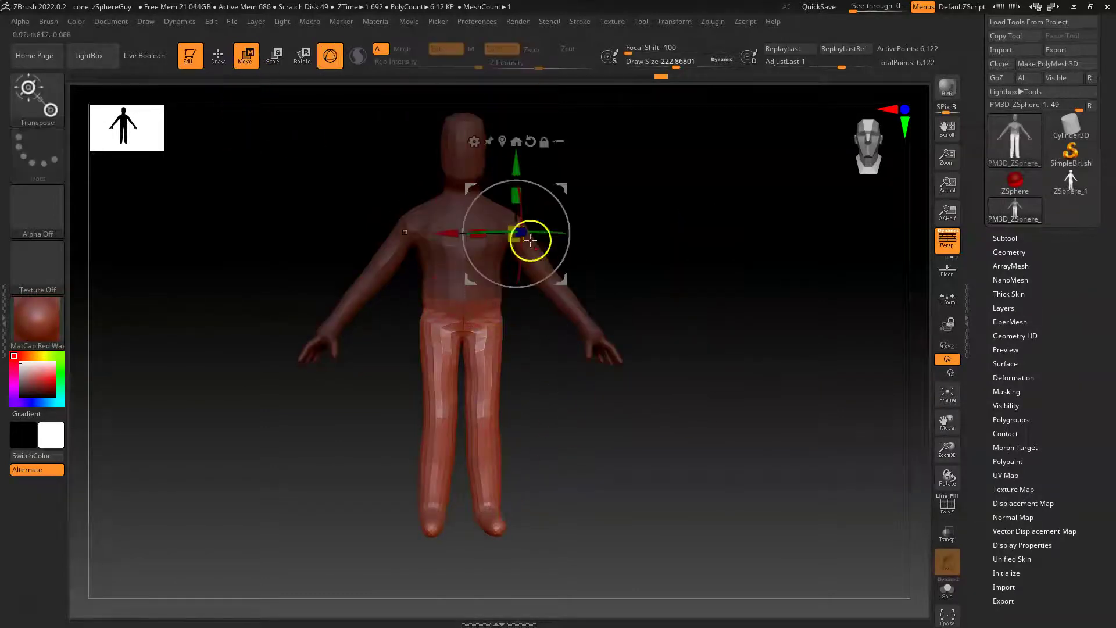
drag(517, 164, 514, 216)
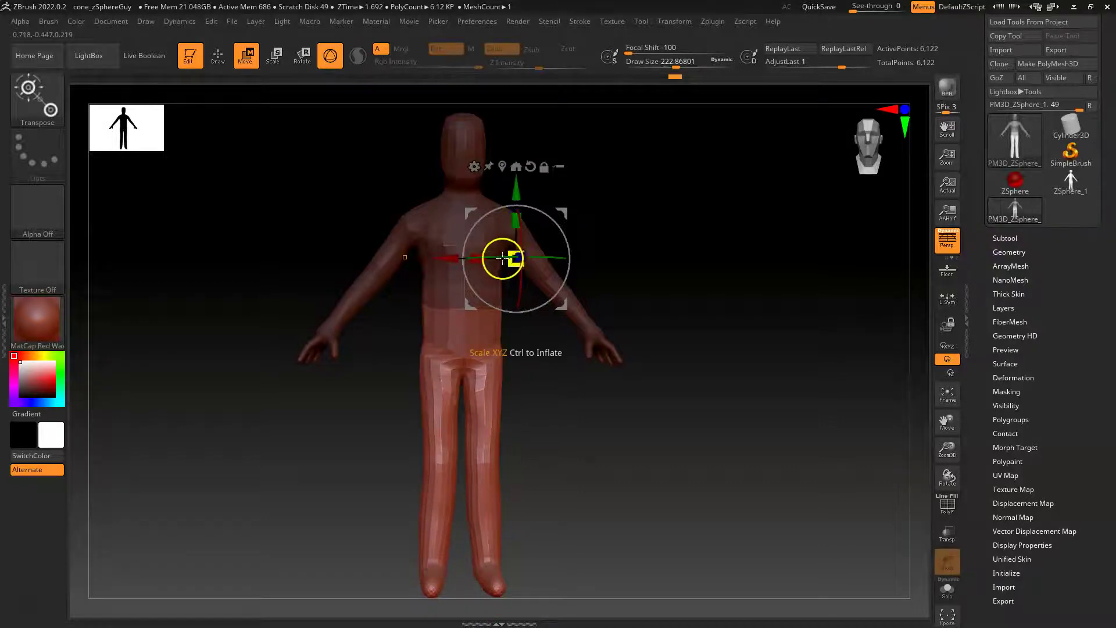
drag(508, 263, 485, 226)
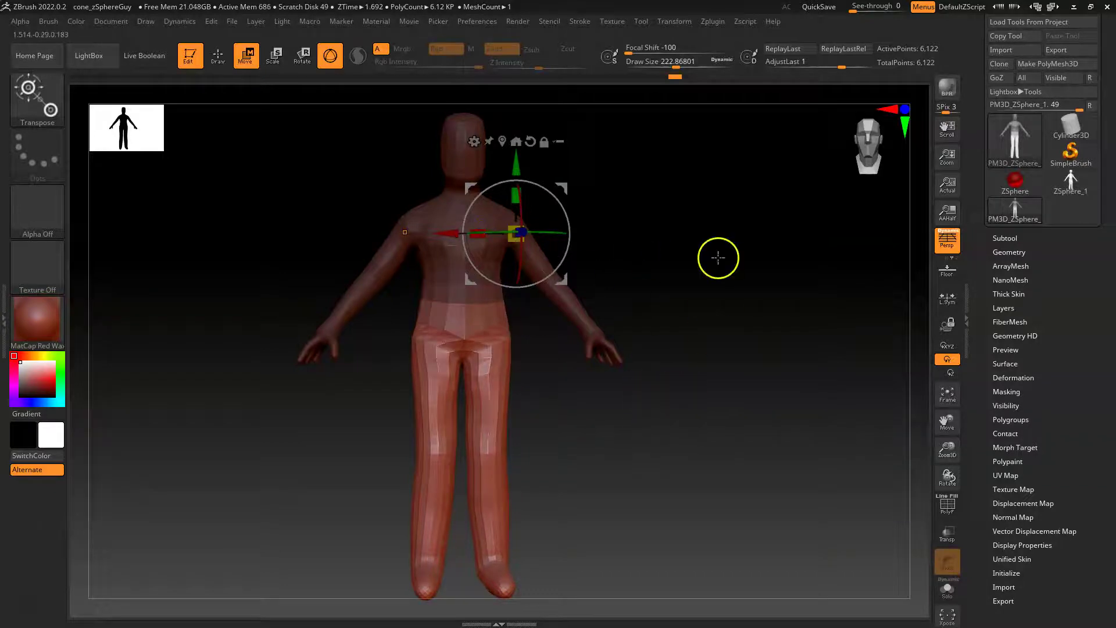
ctrl+drag(696, 205, 724, 309)
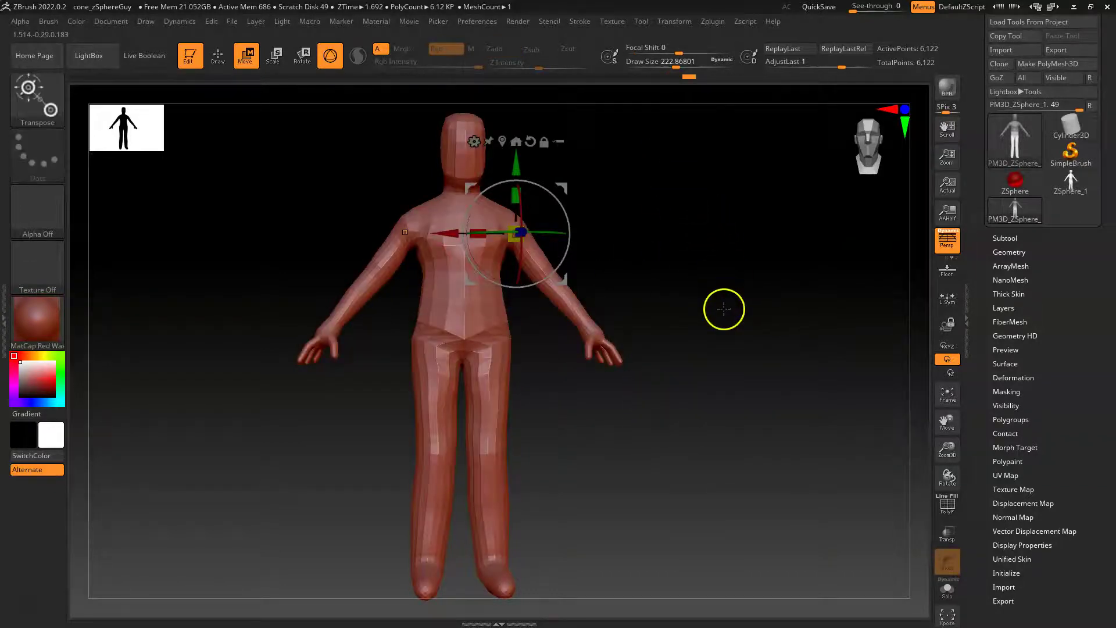
click(218, 55)
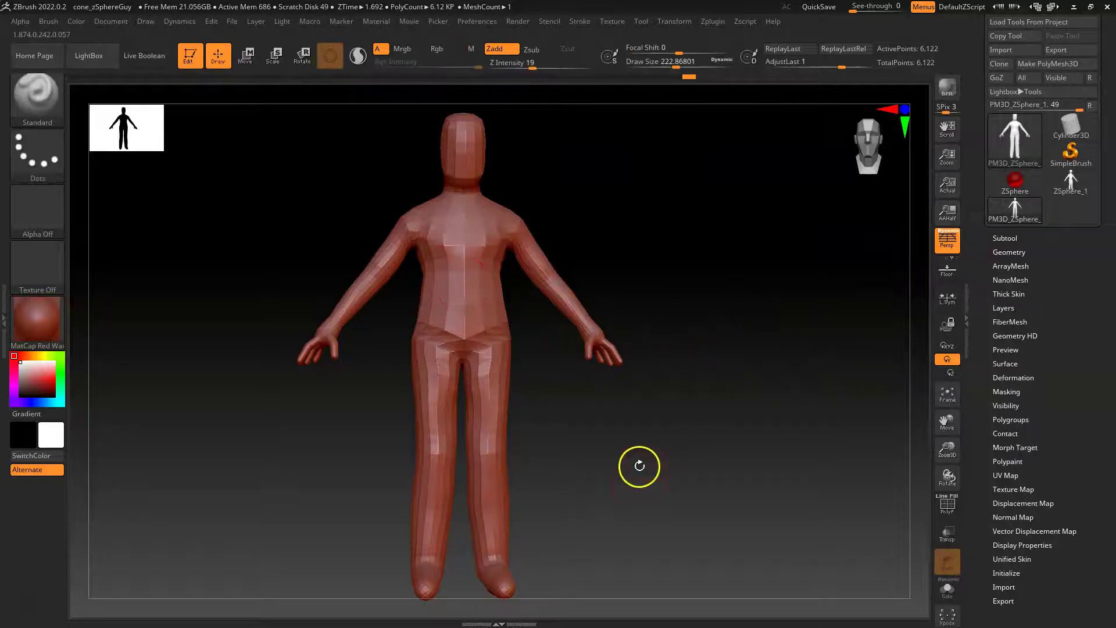
Sculpt and smooth the hips, back and shoulders with the Standard brush.
drag(640, 466, 652, 466)
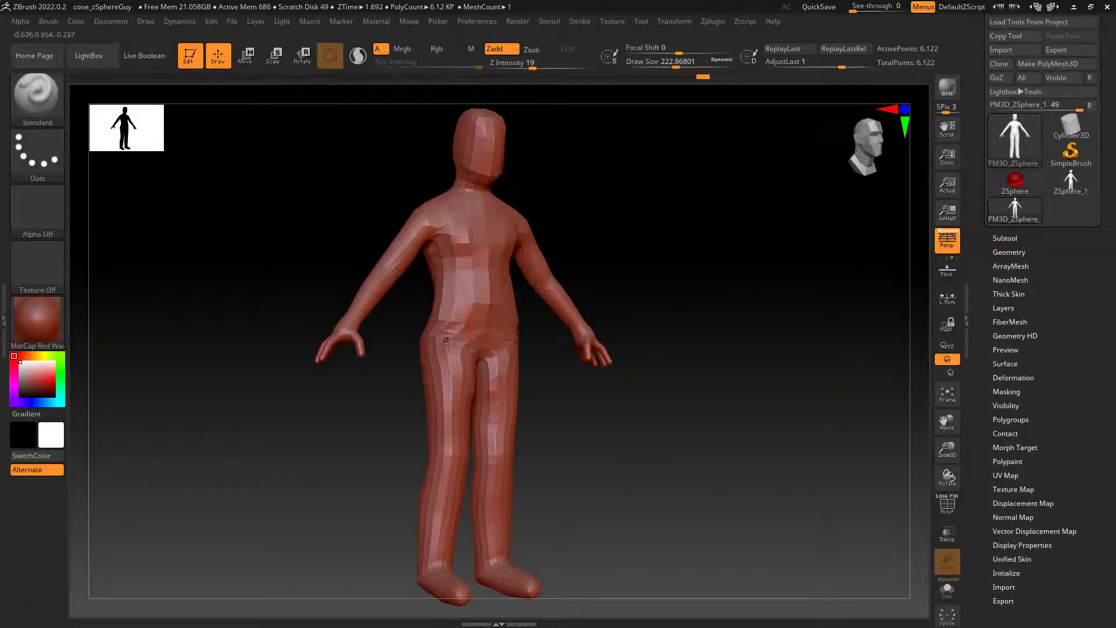
drag(588, 456, 695, 463)
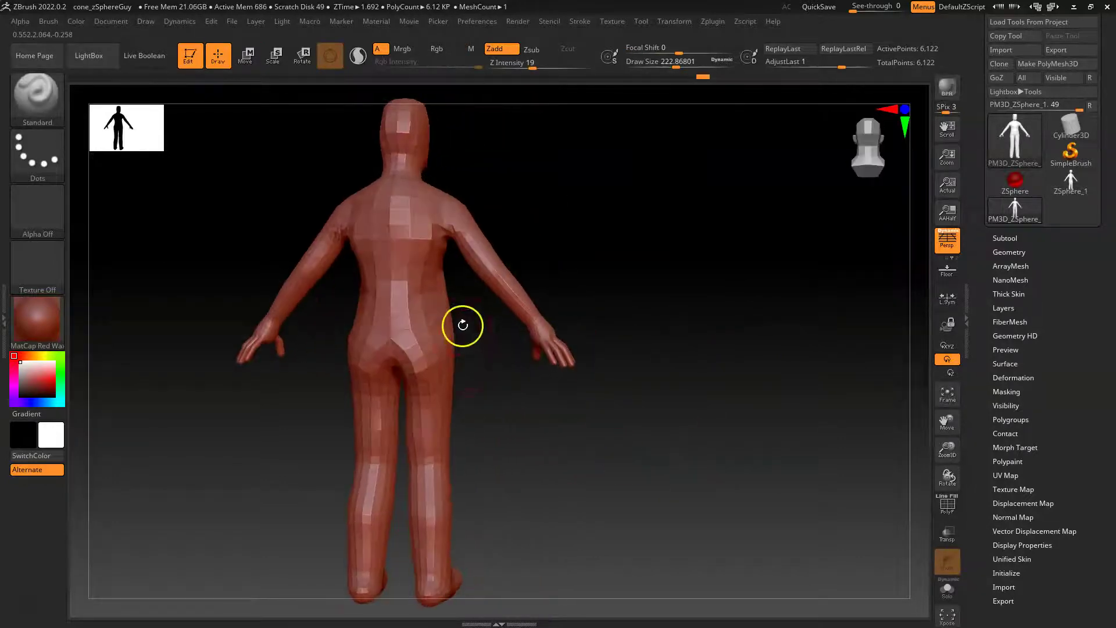
mouse_move(440, 295)
shift+mouse_down()
mouse_move(448, 229)
mouse_move(406, 226)
mouse_move(407, 200)
shift+mouse_up()
drag(616, 250, 538, 247)
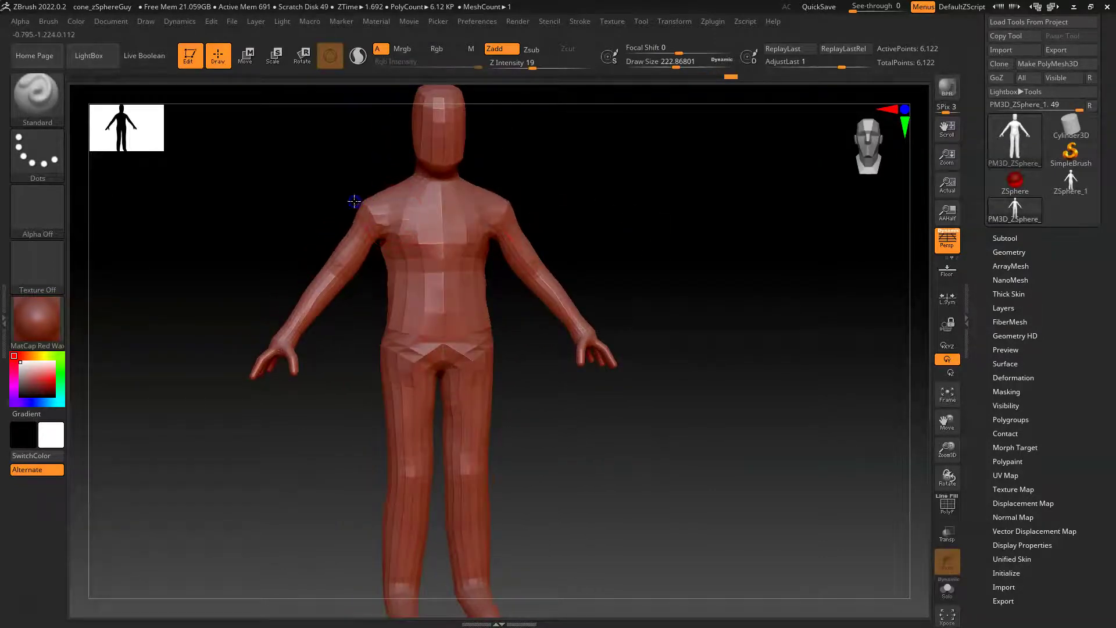
mouse_move(393, 217)
shift+mouse_down()
mouse_move(361, 201)
mouse_move(414, 209)
shift+mouse_up()
mouse_move(609, 427)
mouse_down()
mouse_move(615, 461)
mouse_move(705, 429)
mouse_move(652, 439)
mouse_move(628, 401)
mouse_move(675, 429)
mouse_move(650, 267)
mouse_up()
mouse_move(547, 317)
shift+mouse_down()
mouse_move(529, 323)
mouse_move(543, 230)
mouse_move(648, 259)
mouse_move(700, 229)
mouse_move(700, 324)
mouse_move(654, 382)
mouse_move(680, 309)
mouse_move(601, 267)
mouse_move(638, 302)
shift+mouse_up()
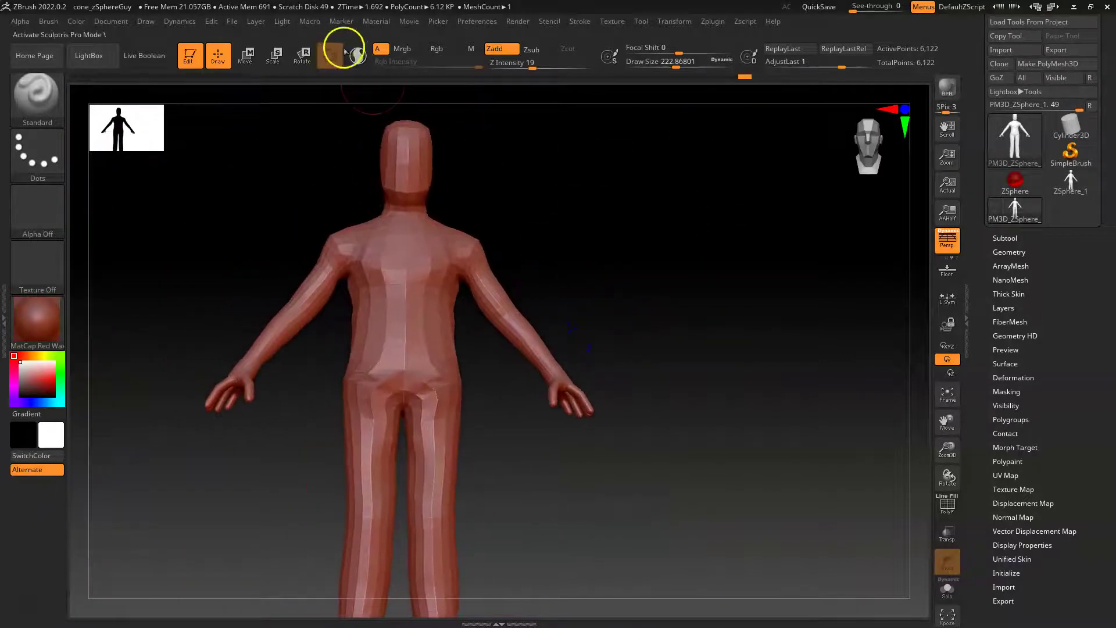
Activate Sculptris Pro mode, set the Draw Size to about 182 and sculpt and smooth the chest and shoulders.
click(356, 54)
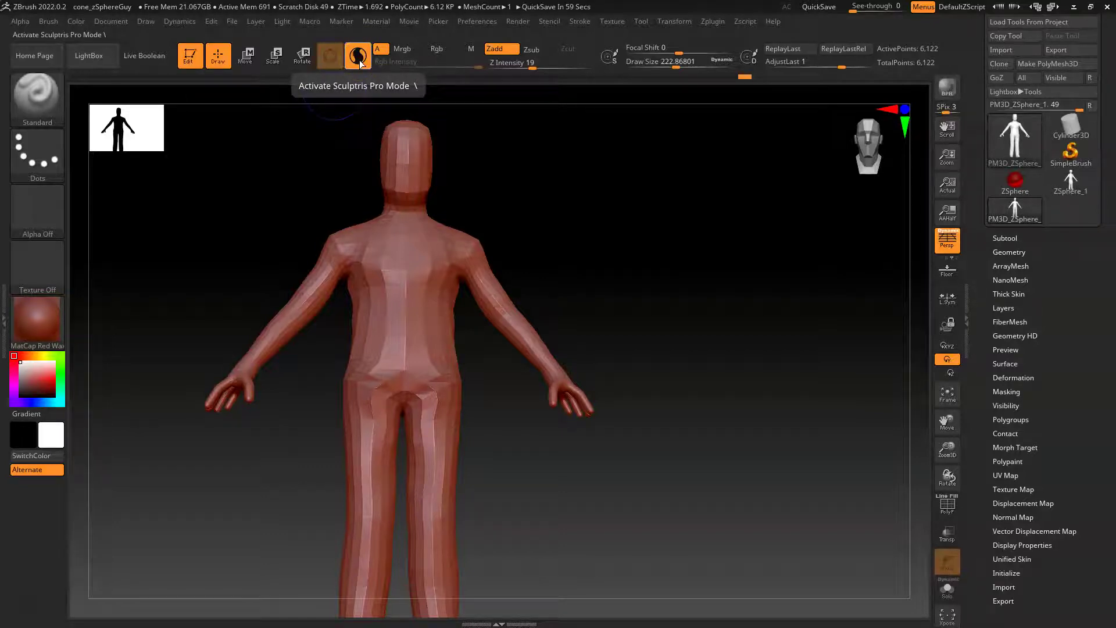
drag(608, 264, 657, 243)
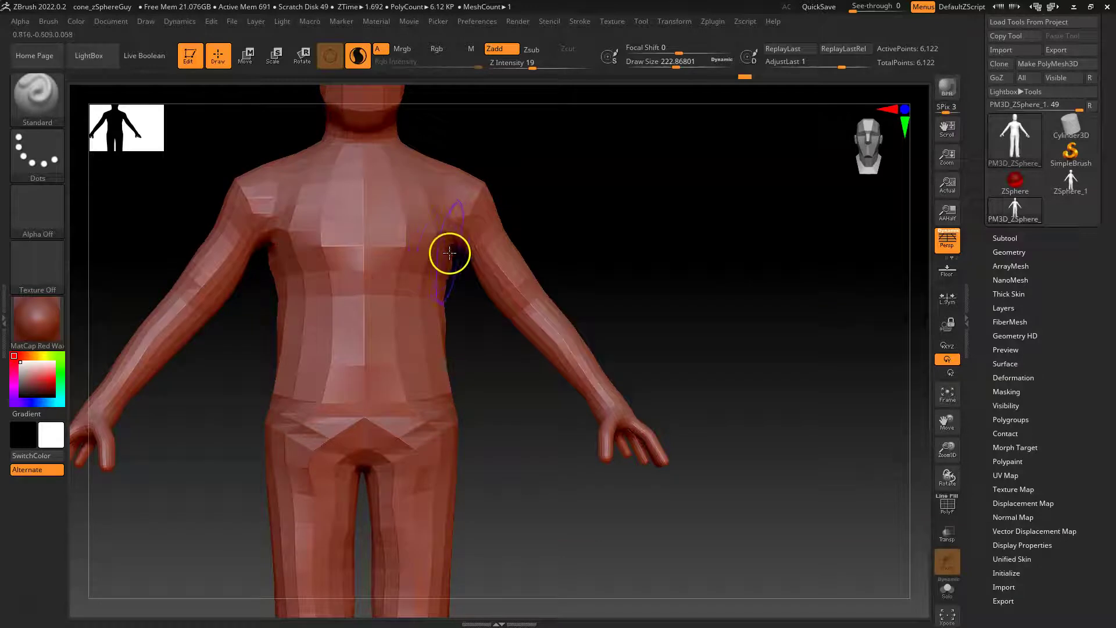
key(space)
mouse_move(446, 254)
mouse_down()
mouse_move(473, 222)
mouse_move(377, 255)
mouse_up()
mouse_move(487, 202)
shift+mouse_down()
mouse_move(417, 243)
mouse_move(360, 236)
mouse_move(453, 229)
mouse_move(350, 228)
shift+mouse_up()
mouse_move(416, 239)
shift+mouse_down()
mouse_move(395, 263)
mouse_move(392, 296)
shift+mouse_up()
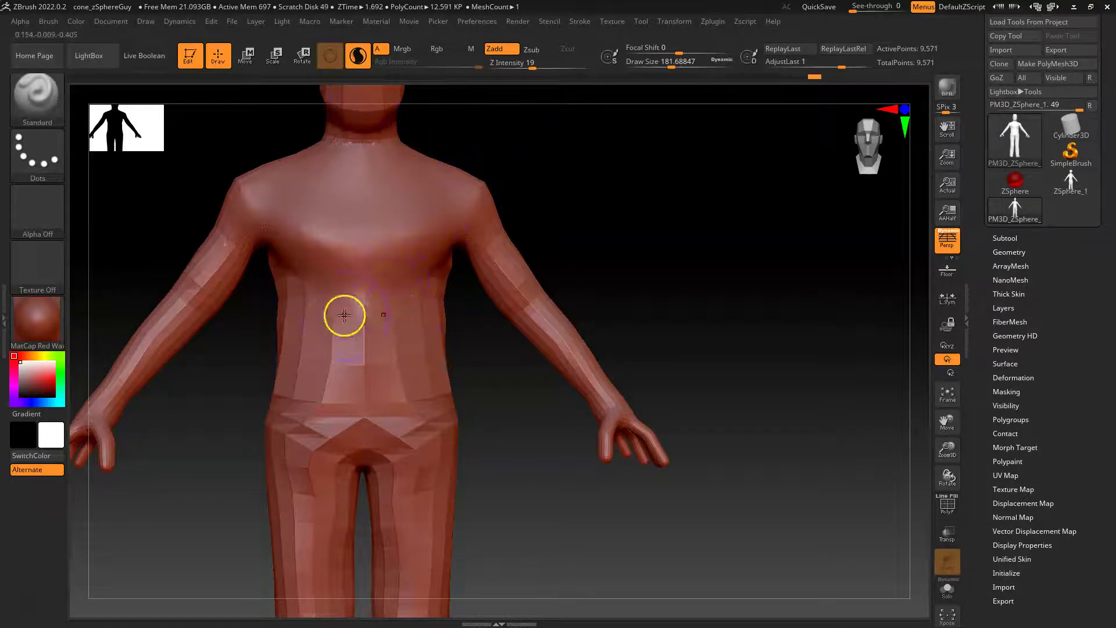
Build up and smooth the abdomen, sides of the torso and waist.
mouse_move(376, 286)
mouse_down()
mouse_move(406, 323)
mouse_move(397, 335)
mouse_move(392, 314)
mouse_move(310, 320)
mouse_up()
drag(435, 304, 436, 274)
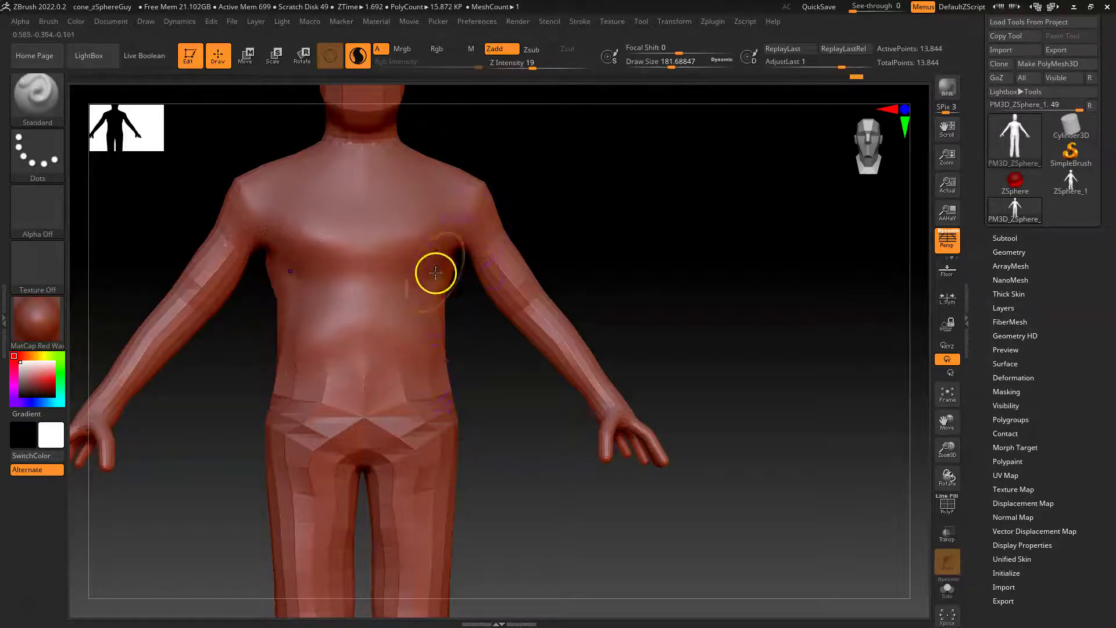
shift+drag(375, 244, 372, 244)
mouse_move(397, 360)
shift+mouse_down()
mouse_move(342, 418)
mouse_move(366, 456)
mouse_move(332, 454)
mouse_move(332, 416)
mouse_move(299, 337)
mouse_move(341, 491)
mouse_move(336, 446)
shift+mouse_up()
alt+drag(524, 529, 523, 387)
mouse_move(569, 417)
mouse_down()
mouse_move(516, 417)
mouse_move(558, 416)
mouse_up()
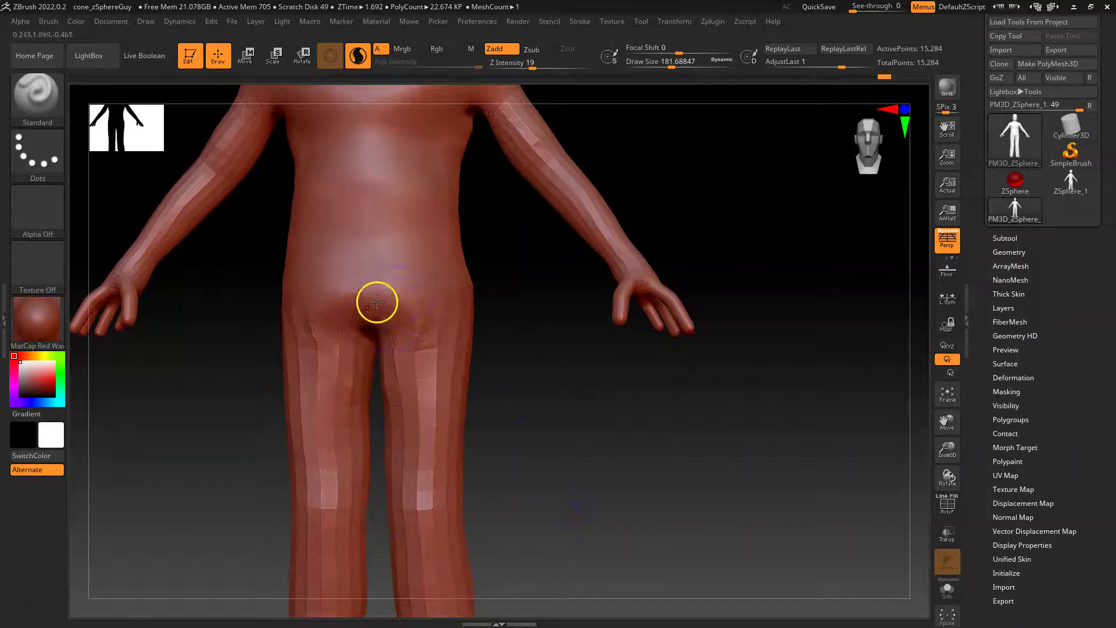
Set the Draw Size to 112 and sculpt the groin and the tops of the inner thighs.
key(space)
key(ctrl)
mouse_move(378, 324)
mouse_down()
mouse_move(410, 289)
mouse_move(407, 365)
mouse_up()
key(shift)
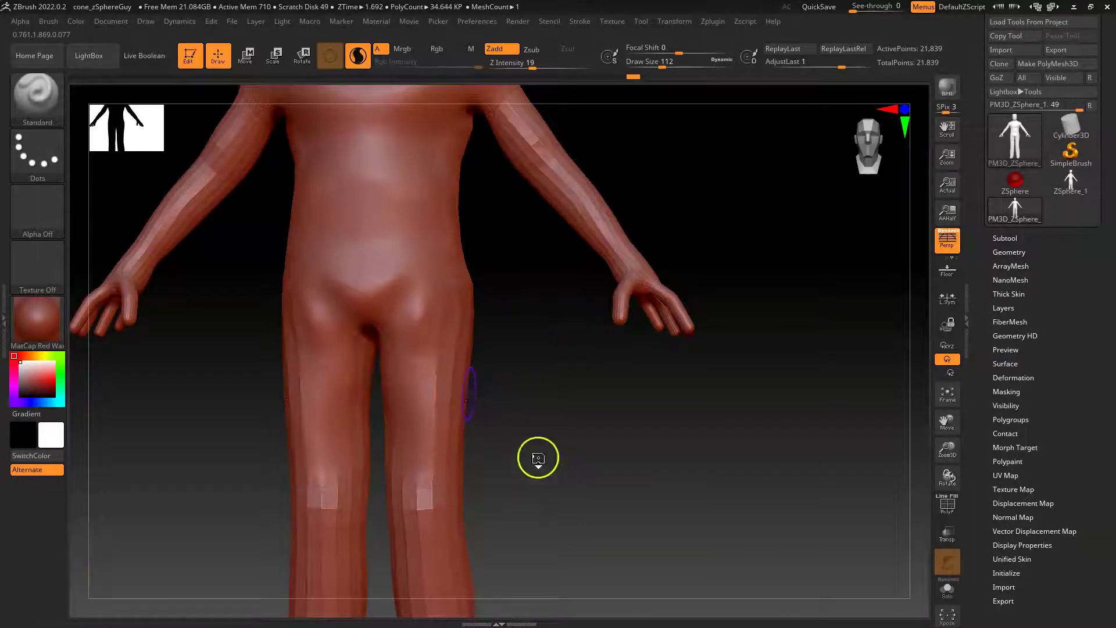
key(b)
key(i)
key(s)
key(s)
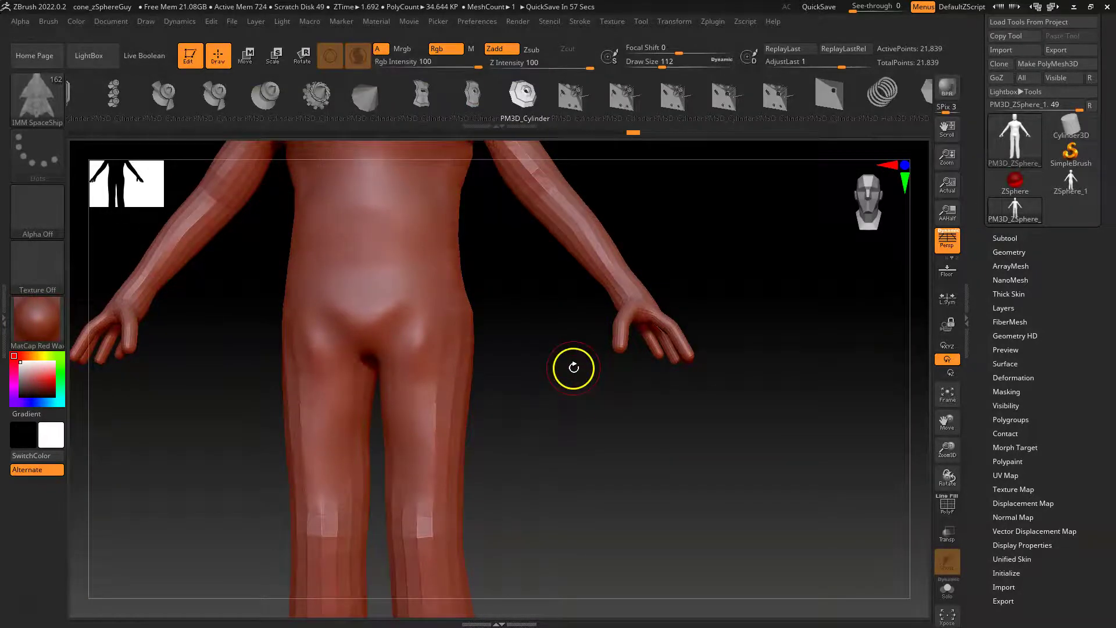
key(b)
key(s)
key(t)
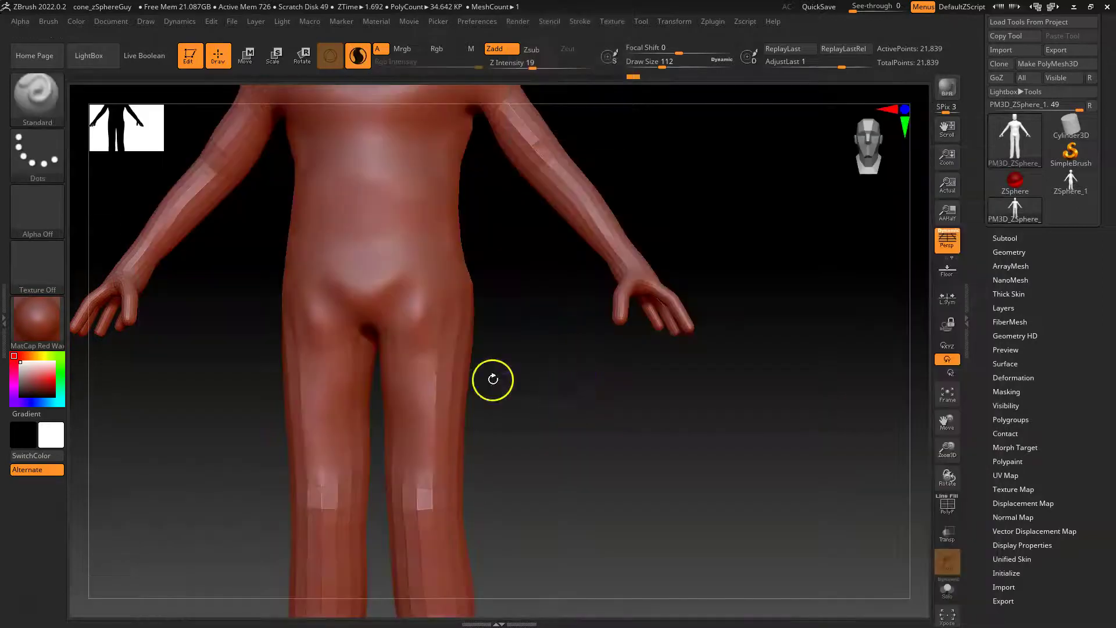
Set the Draw Size to about 202 and sculpt and smooth the thighs and outer hips.
key(space)
drag(436, 379, 445, 384)
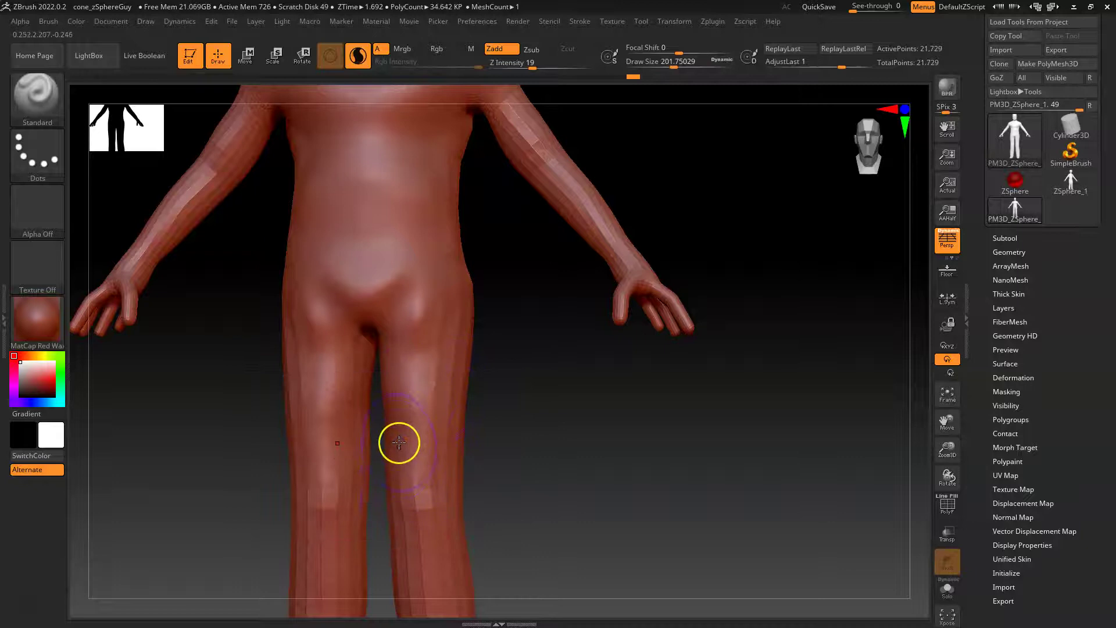
drag(560, 423, 468, 396)
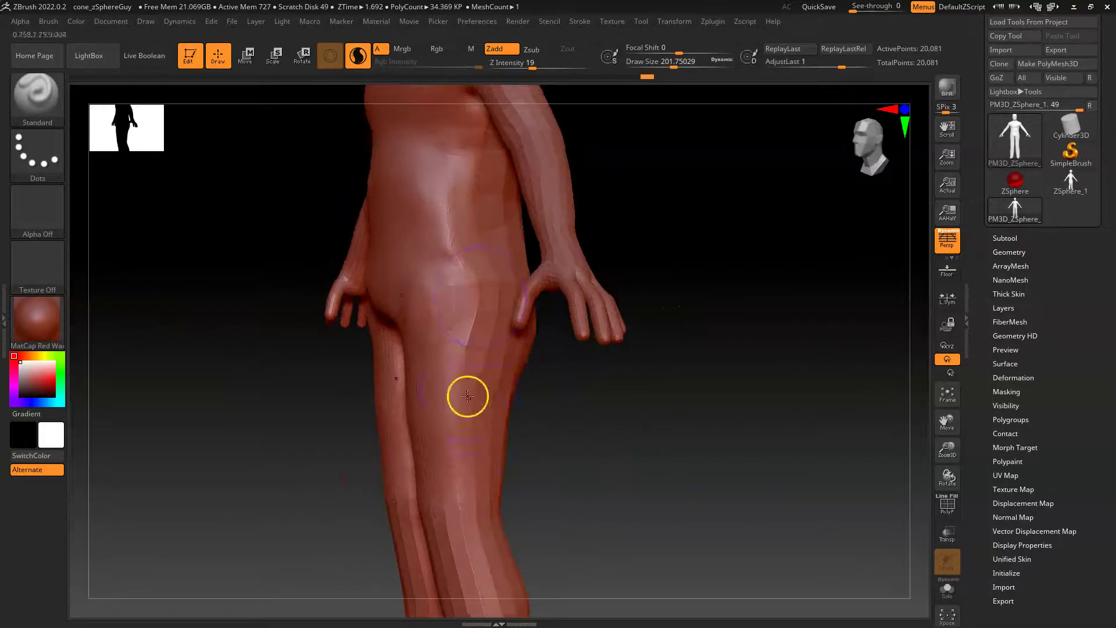
mouse_move(485, 279)
mouse_down()
mouse_move(478, 418)
mouse_move(476, 264)
mouse_up()
drag(568, 503, 454, 476)
shift+drag(525, 418, 515, 302)
Build up and smooth the buttocks.
drag(696, 377, 593, 359)
mouse_move(587, 277)
mouse_down()
mouse_move(548, 314)
mouse_move(609, 303)
mouse_move(522, 312)
mouse_move(578, 326)
mouse_move(552, 336)
mouse_move(515, 329)
mouse_move(505, 308)
mouse_move(570, 232)
mouse_move(573, 337)
mouse_up()
drag(705, 442, 782, 462)
mouse_move(568, 322)
shift+mouse_down()
mouse_move(540, 360)
mouse_move(566, 316)
mouse_move(562, 332)
shift+mouse_up()
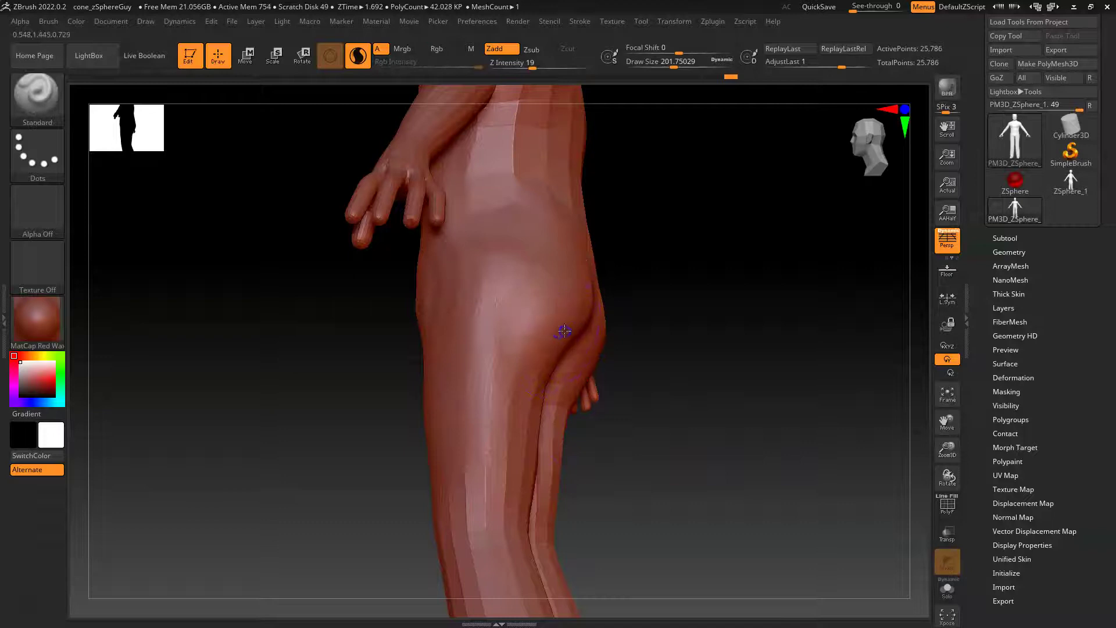
Sculpt and smooth the upper back, shoulder blades and shoulders.
mouse_move(660, 391)
mouse_down()
mouse_move(707, 421)
mouse_move(673, 453)
mouse_move(677, 439)
mouse_move(618, 424)
mouse_move(663, 364)
mouse_move(707, 391)
mouse_move(640, 363)
mouse_up()
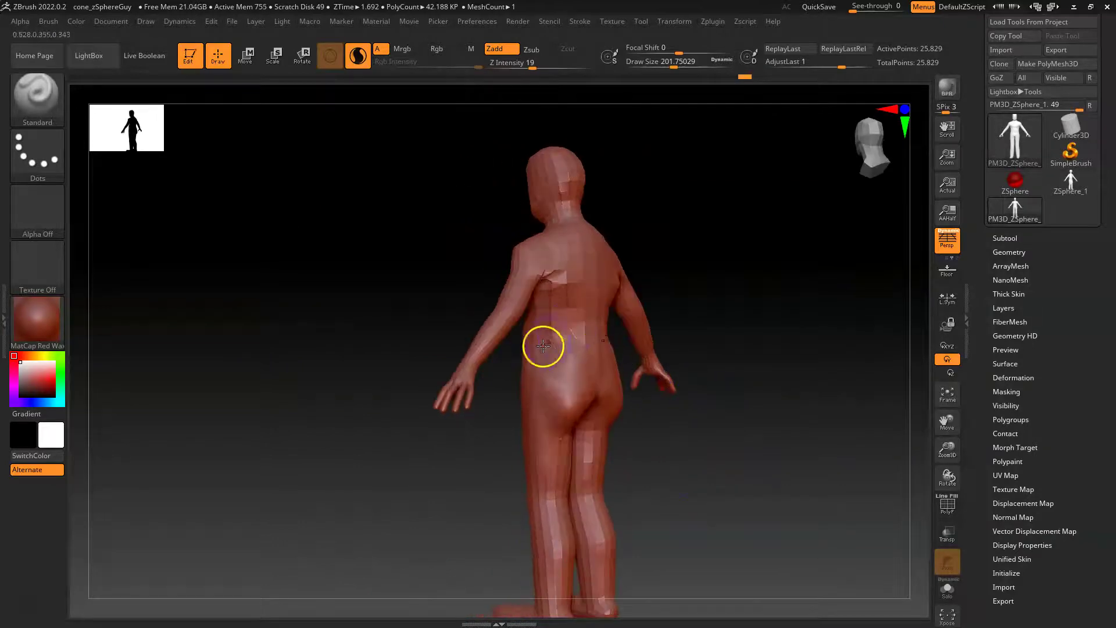
drag(554, 300, 588, 260)
mouse_move(761, 275)
alt+mouse_down()
mouse_move(722, 281)
mouse_move(785, 339)
mouse_move(700, 291)
alt+mouse_up()
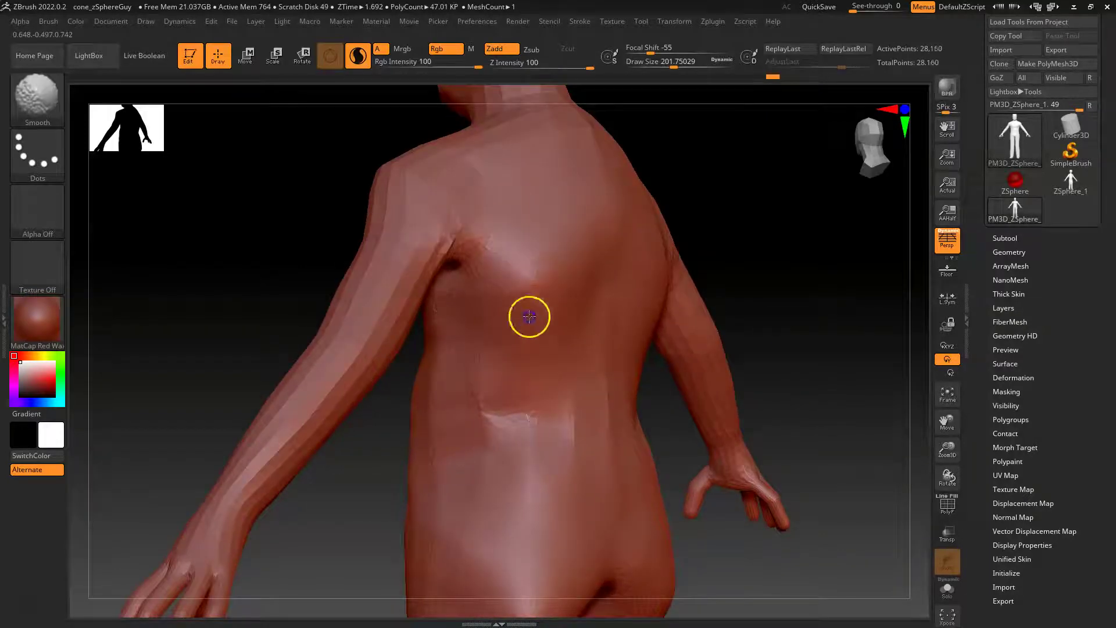
shift+drag(519, 228, 516, 279)
mouse_move(697, 279)
mouse_down()
mouse_move(770, 287)
mouse_move(722, 244)
mouse_move(784, 299)
mouse_move(543, 229)
mouse_move(567, 235)
mouse_move(539, 214)
mouse_up()
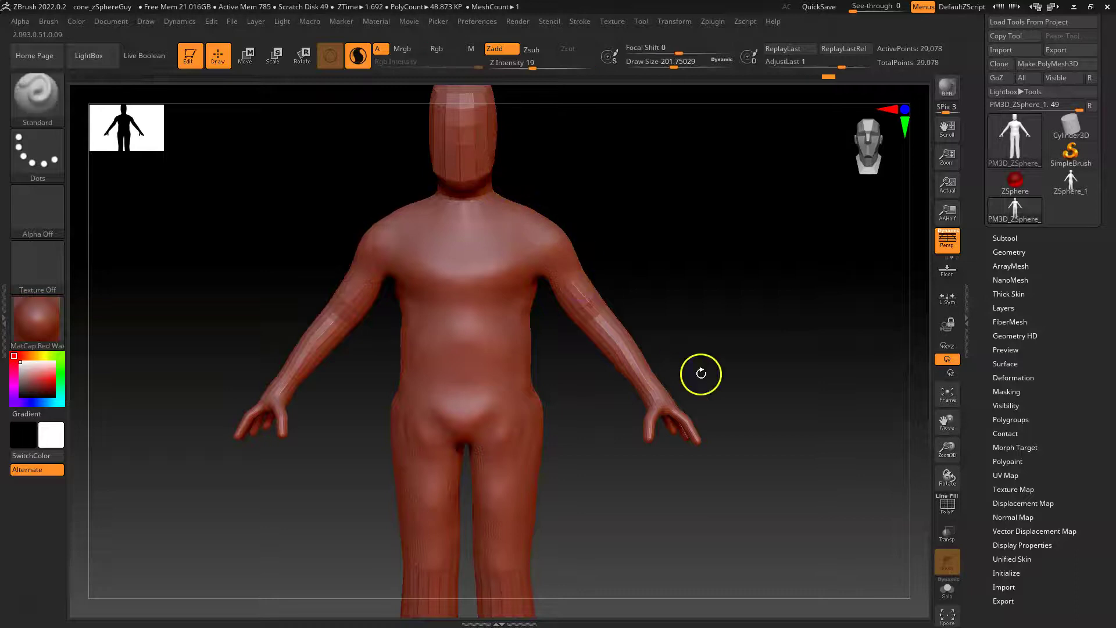
Sculpt and smooth the knees and the front of the lower legs.
drag(718, 305, 704, 308)
alt+drag(750, 387, 757, 201)
drag(511, 335, 517, 382)
drag(721, 404, 623, 421)
mouse_move(516, 396)
shift+mouse_down()
mouse_move(528, 349)
mouse_move(572, 379)
shift+mouse_up()
Shape and smooth the backs of the knees and the calves.
drag(747, 401, 579, 449)
mouse_move(554, 388)
mouse_down()
mouse_move(554, 490)
mouse_move(569, 444)
mouse_move(766, 421)
mouse_up()
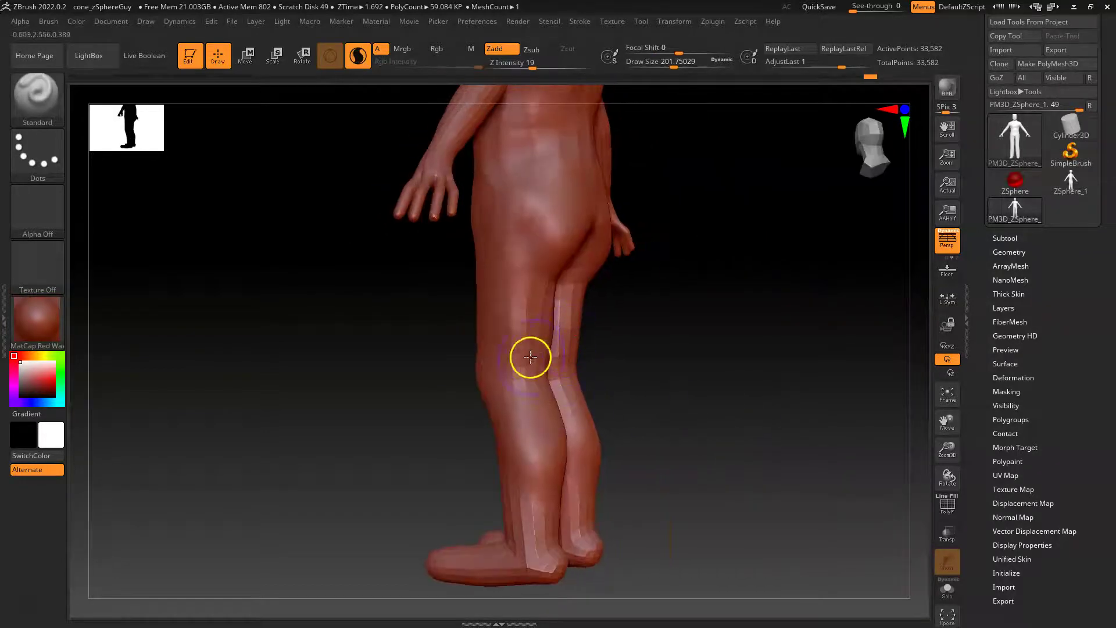
shift+drag(503, 339, 541, 291)
mouse_move(707, 374)
mouse_down()
mouse_move(822, 356)
mouse_move(720, 411)
mouse_up()
alt+drag(613, 410, 658, 343)
mouse_move(511, 354)
mouse_down()
mouse_move(521, 444)
mouse_move(513, 406)
mouse_up()
With the Standard brush at a Draw Size of about 77 and a Focal Shift of 3, sculpt and smooth the jaw and face.
alt+drag(776, 140, 772, 341)
alt+drag(726, 195, 686, 319)
alt+drag(678, 250, 692, 407)
drag(723, 395, 640, 354)
key(b)
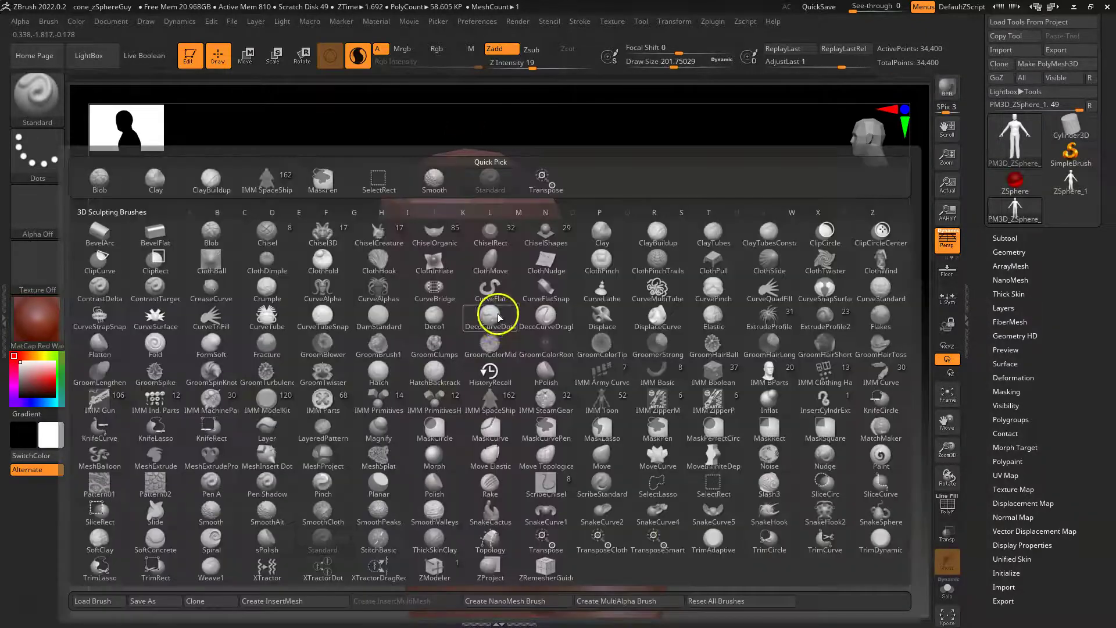
key(b)
key(b)
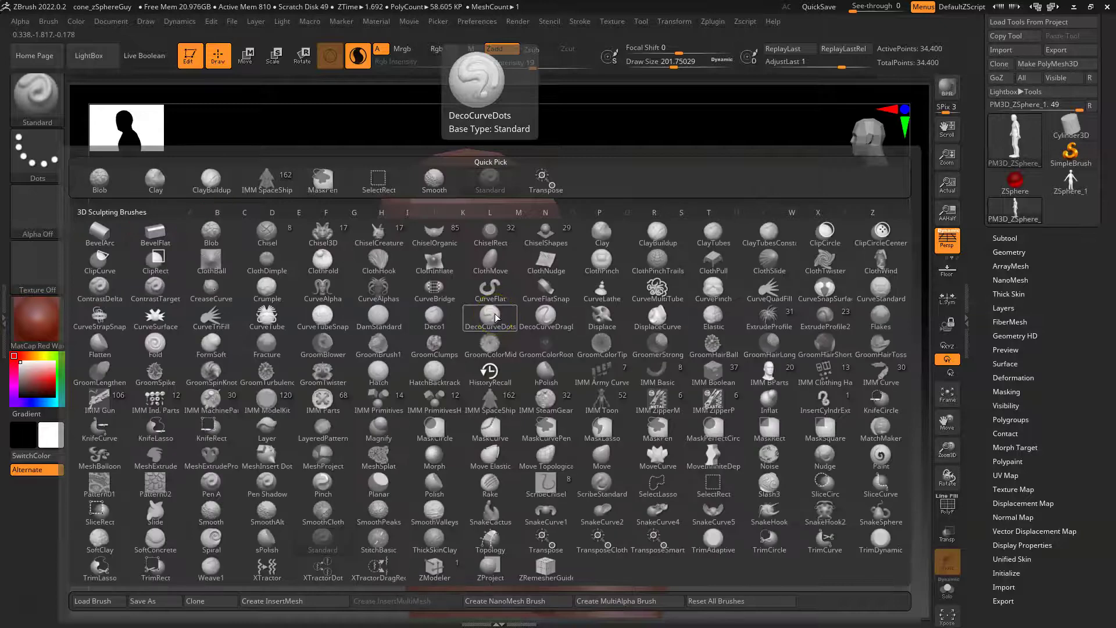
key(s)
key(t)
key(space)
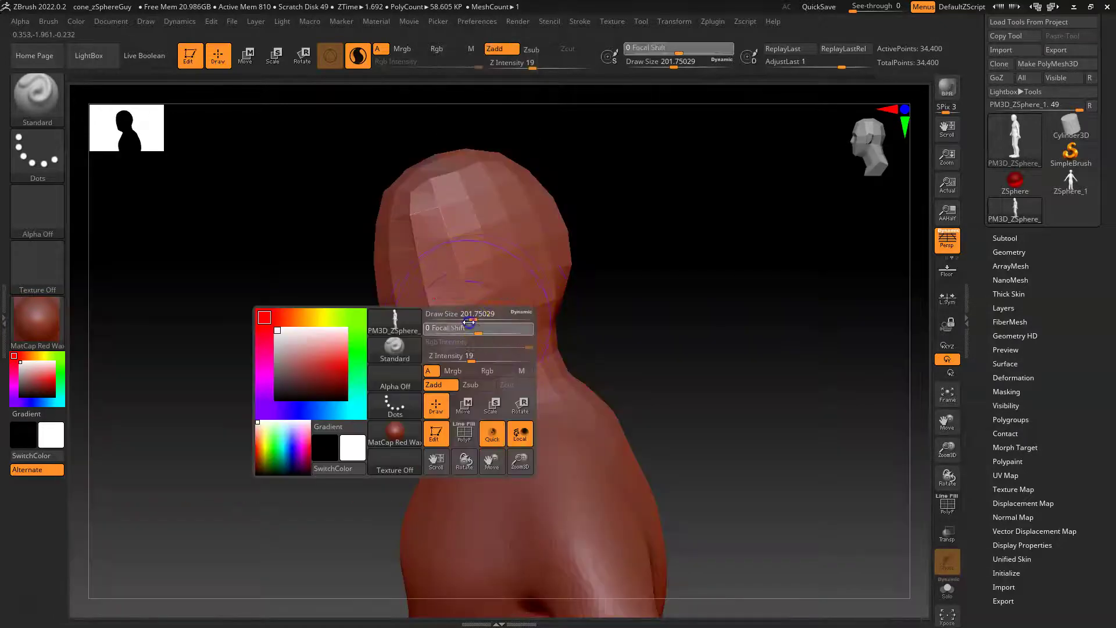
drag(474, 318, 481, 317)
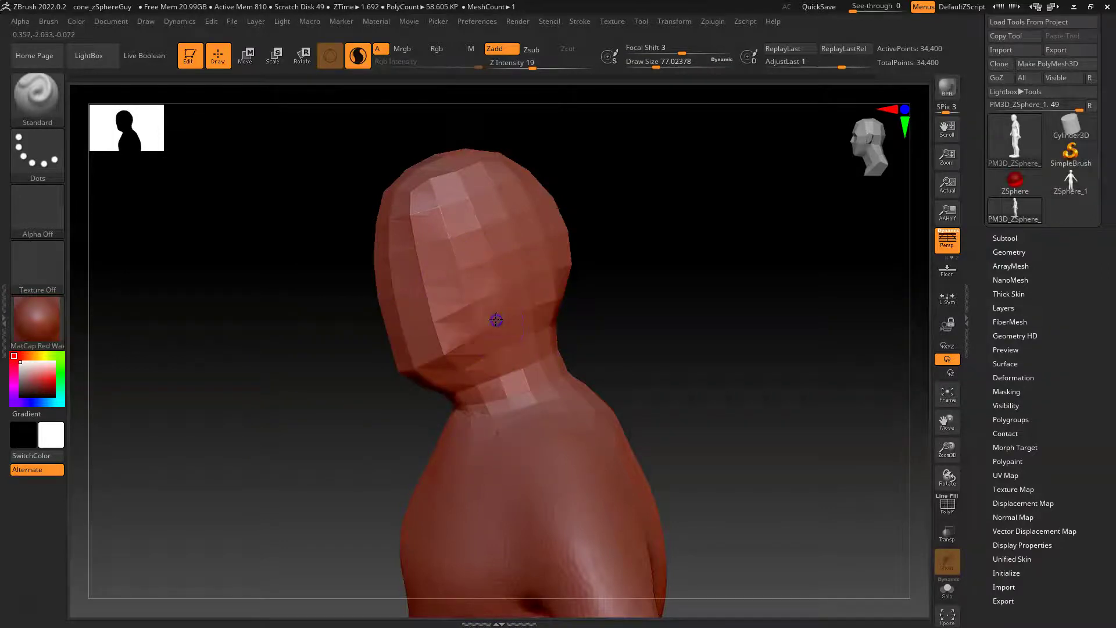
mouse_move(471, 336)
mouse_down()
mouse_move(454, 317)
mouse_move(416, 356)
mouse_move(474, 289)
mouse_up()
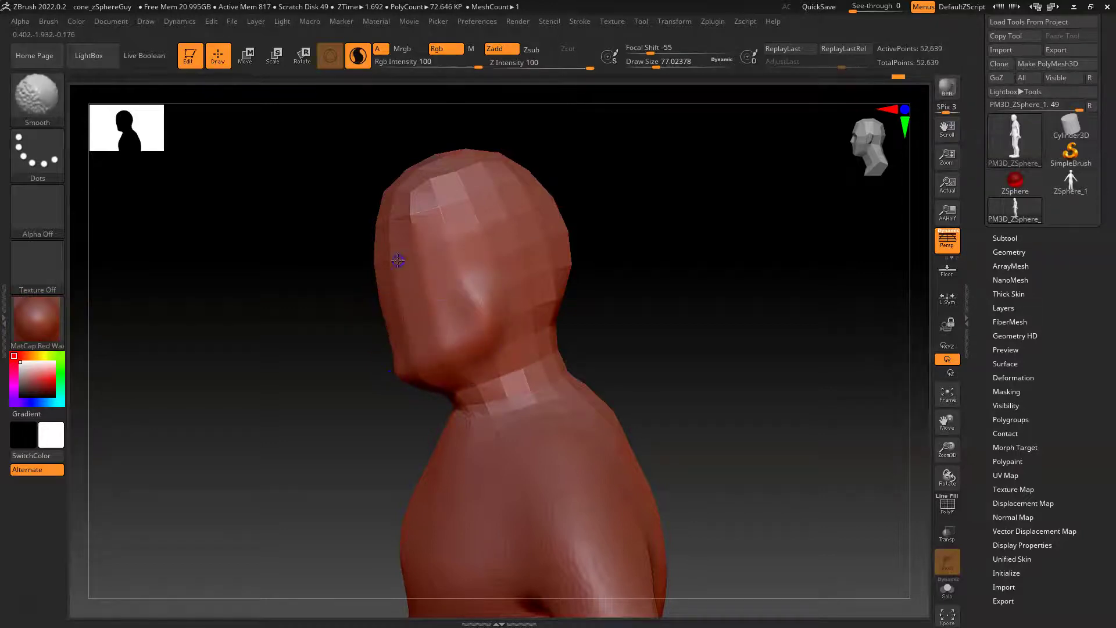
shift+drag(653, 294, 383, 317)
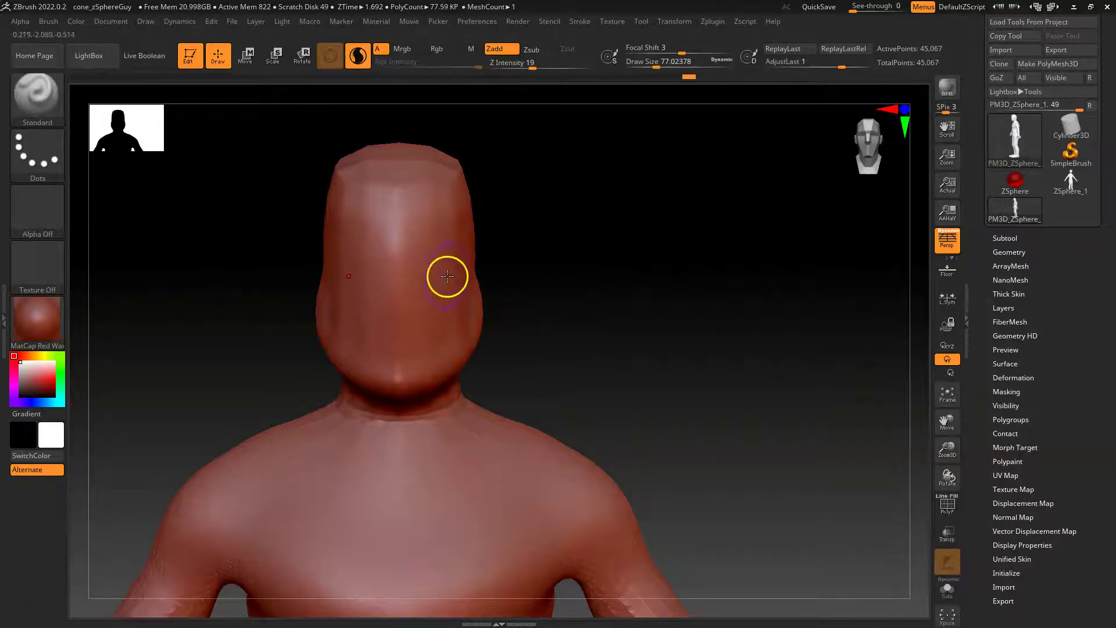
Set the Draw Size to about 54, carve the eye sockets and sculpt the eyes, nose and mouth area.
mouse_move(441, 265)
mouse_down()
mouse_move(429, 279)
mouse_move(441, 262)
mouse_move(431, 278)
mouse_move(462, 291)
mouse_move(439, 314)
mouse_up()
key(space)
alt+drag(472, 278, 426, 309)
mouse_move(399, 262)
mouse_down()
mouse_move(394, 332)
mouse_move(391, 313)
mouse_move(399, 323)
mouse_move(369, 319)
mouse_up()
mouse_move(443, 351)
right_down()
mouse_move(576, 349)
mouse_move(458, 322)
mouse_move(695, 304)
right_up()
right_drag(615, 351, 495, 337)
With the Move brush at a Draw Size of about 158, reshape the sides of the face and jaw.
key(b)
key(m)
key(v)
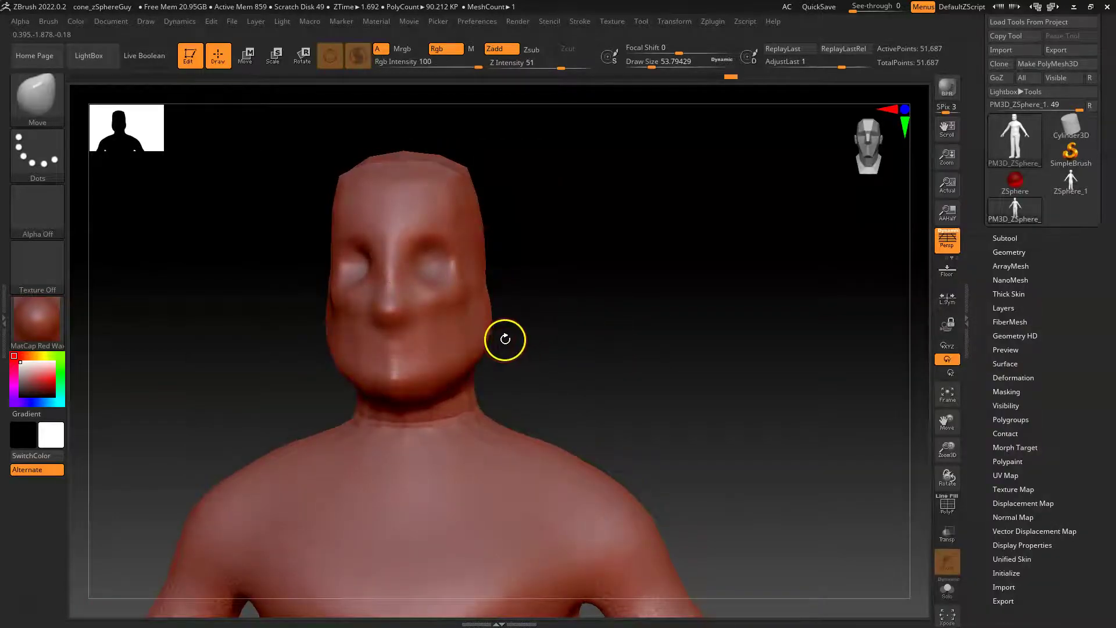
key(space)
drag(502, 342, 518, 341)
drag(612, 364, 498, 338)
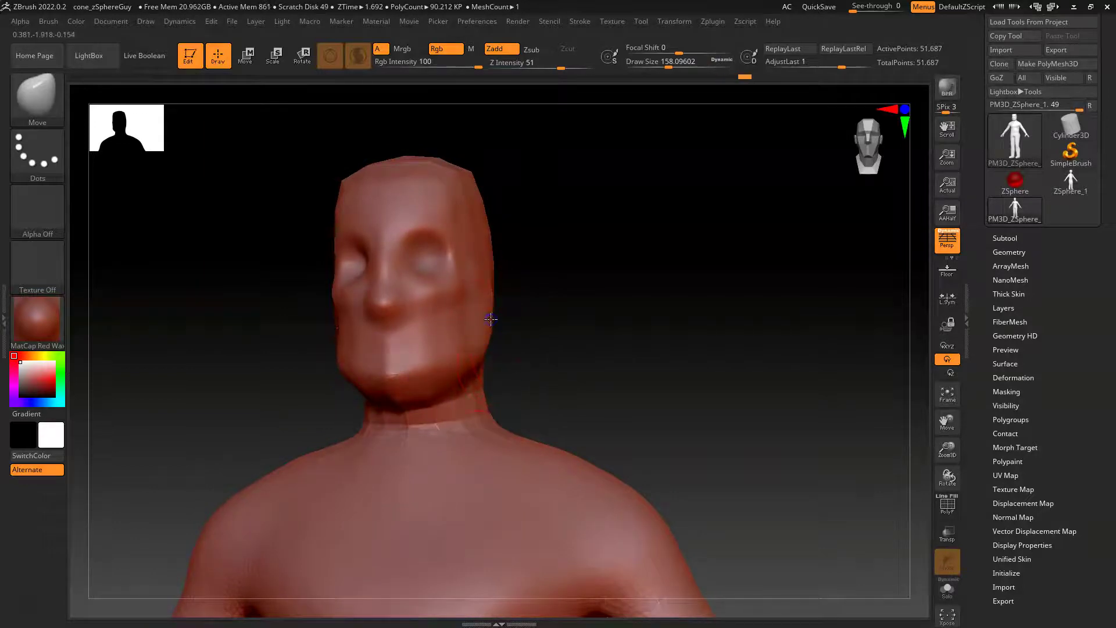
Reshape the head's profile with the Move brush and smooth the forehead and temples.
right_drag(568, 371, 525, 408)
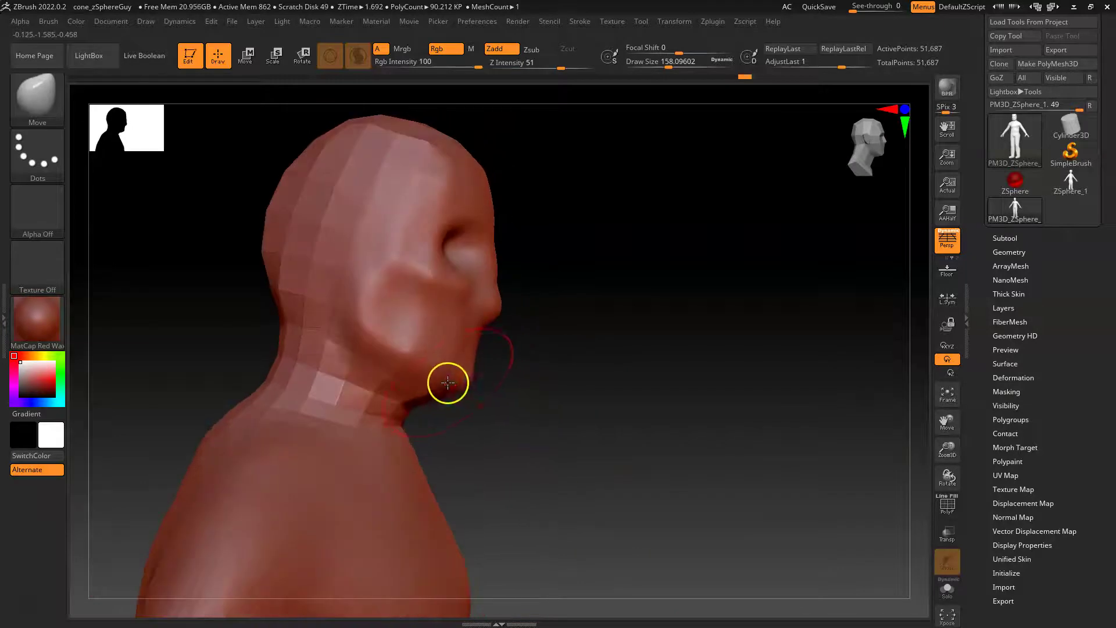
right_drag(396, 275, 570, 311)
right_drag(653, 312, 684, 378)
drag(394, 265, 342, 267)
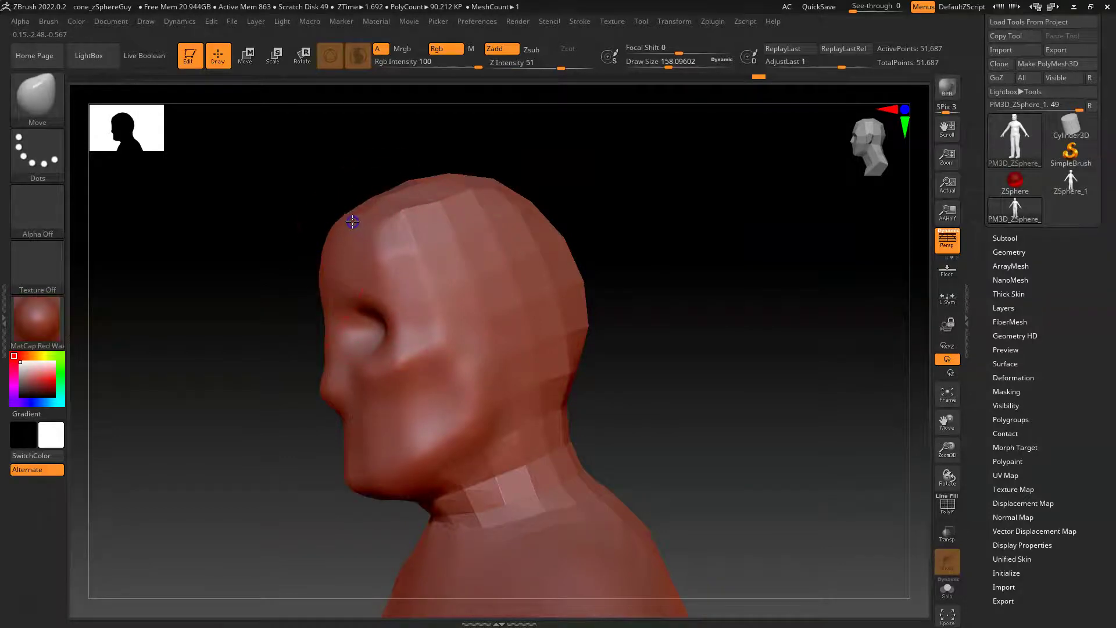
mouse_move(389, 229)
shift+mouse_down()
mouse_move(349, 215)
mouse_move(415, 236)
shift+mouse_up()
drag(616, 266, 720, 269)
click(450, 276)
drag(449, 276, 502, 331)
Mask the area around the nose and build up its tip and wings with the Standard brush at a Draw Size of about 27.
key(b)
key(s)
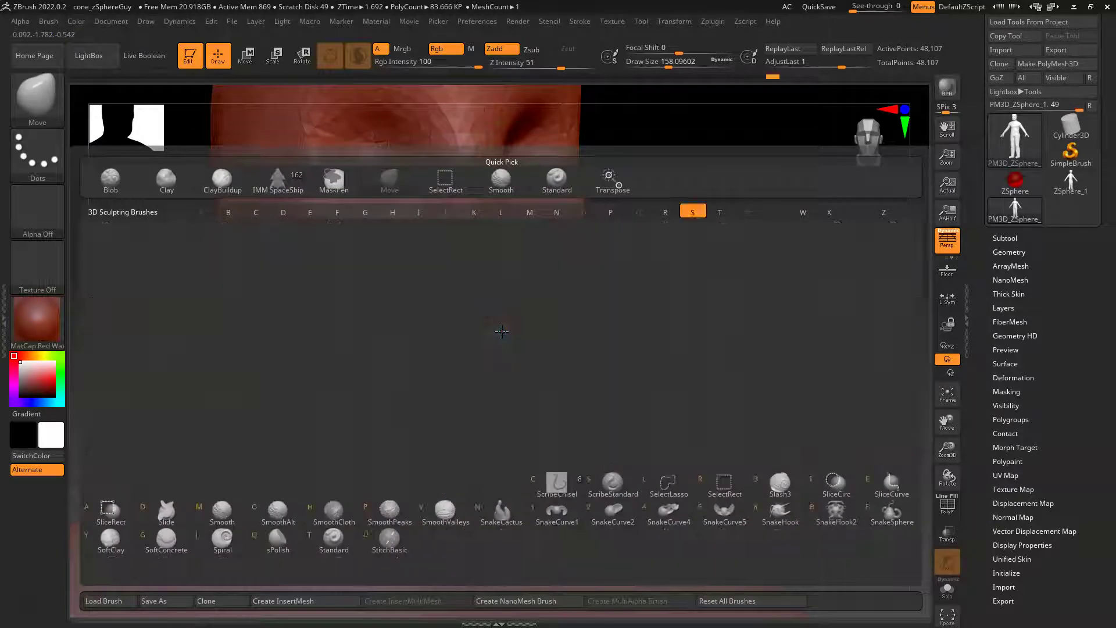
key(t)
key(space)
mouse_move(444, 324)
mouse_down()
mouse_move(433, 326)
mouse_move(470, 342)
mouse_move(373, 304)
mouse_move(372, 235)
mouse_move(390, 224)
mouse_up()
mouse_move(440, 254)
mouse_down()
mouse_move(424, 304)
mouse_move(439, 267)
mouse_move(462, 310)
mouse_move(476, 273)
mouse_up()
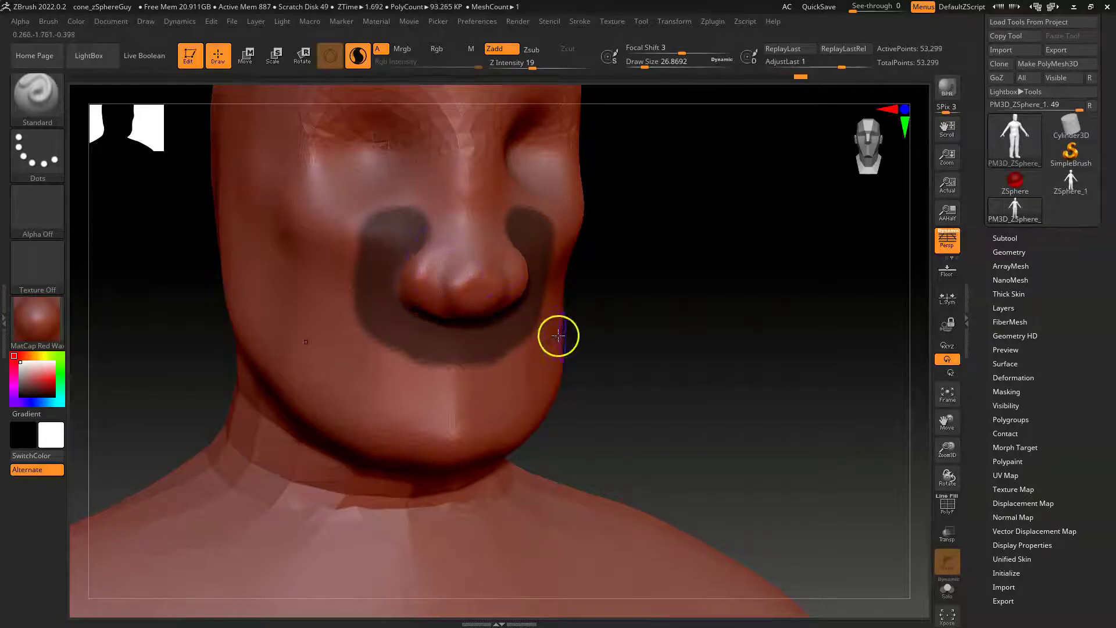
drag(558, 335, 531, 323)
key(shift)
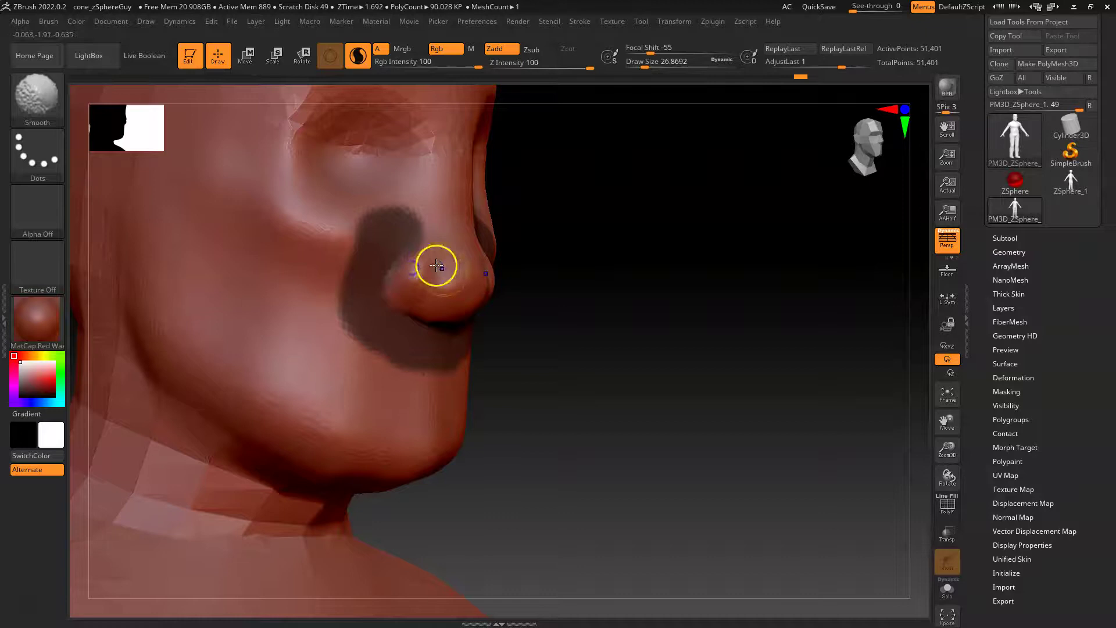
Shape the underside of the nose and smooth the nose wings against the masked area.
drag(605, 354, 518, 315)
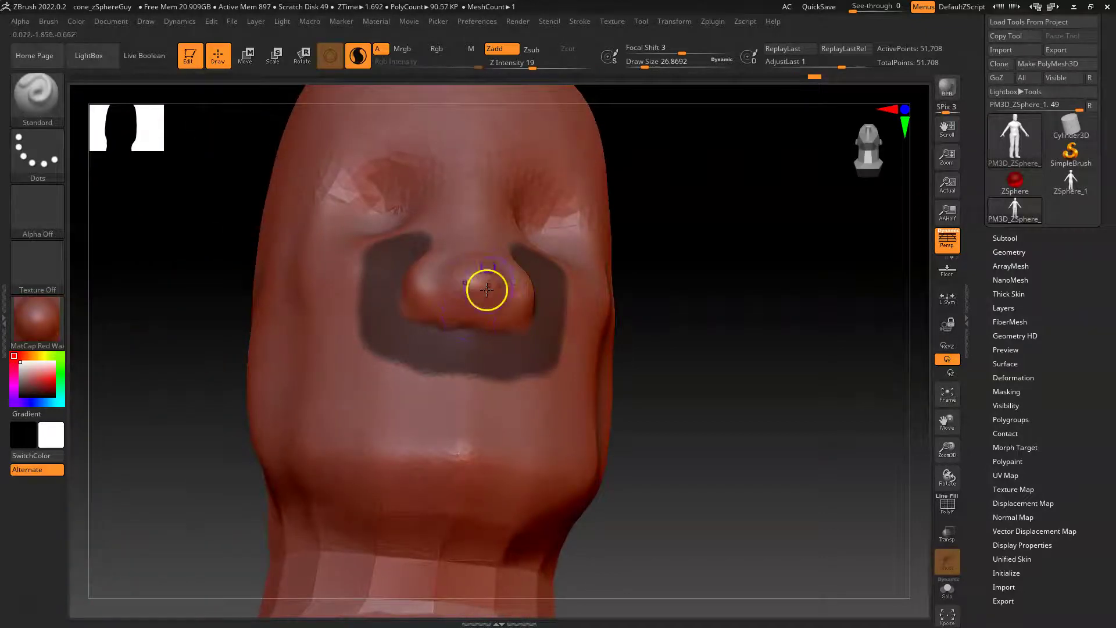
mouse_move(468, 256)
mouse_down()
mouse_move(470, 221)
mouse_move(466, 252)
mouse_up()
drag(639, 361, 691, 348)
key(shift)
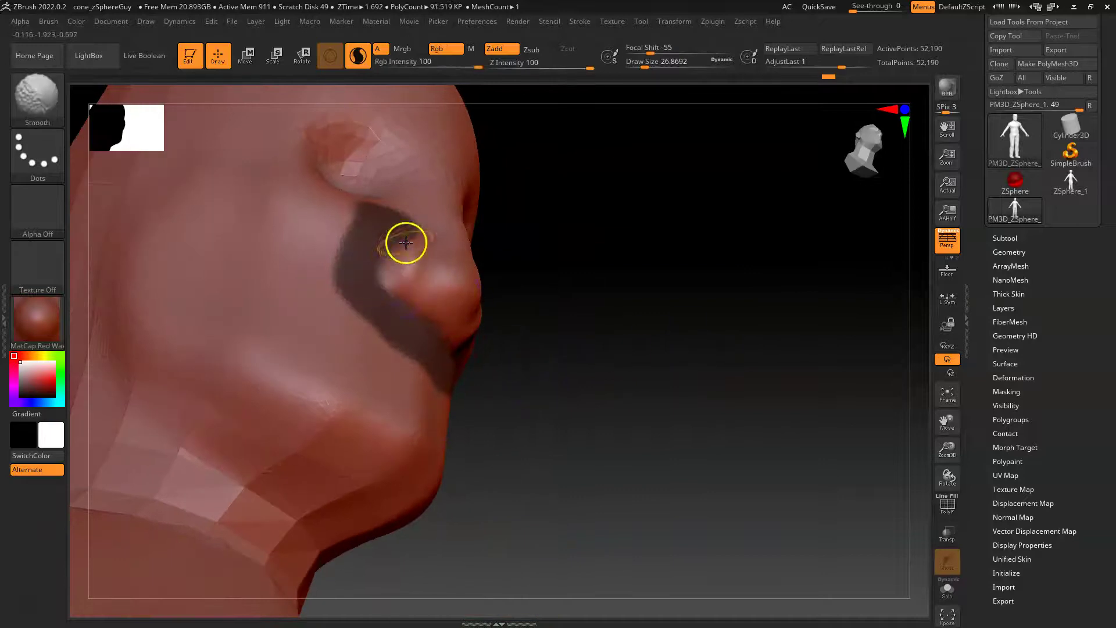
shift+drag(418, 237, 429, 245)
alt+drag(560, 319, 646, 387)
drag(666, 423, 462, 341)
Set the Draw Size to about 17, carve and smooth the nostrils, and clear the mask.
mouse_move(418, 285)
ctrl+mouse_down()
mouse_move(412, 307)
mouse_move(426, 318)
ctrl+mouse_up()
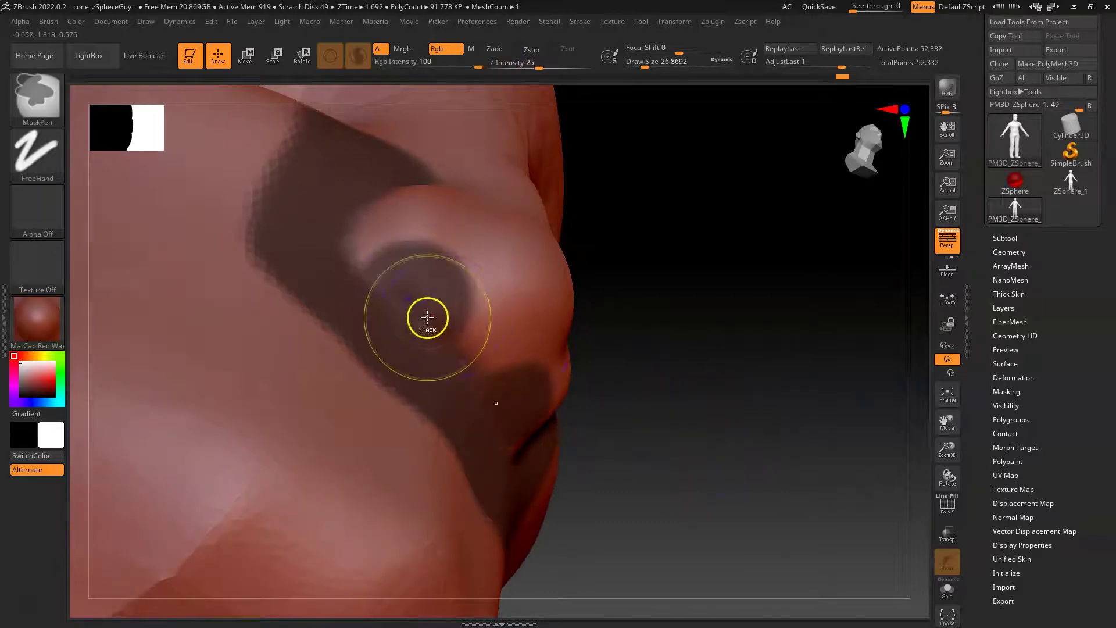
key(ctrl+z)
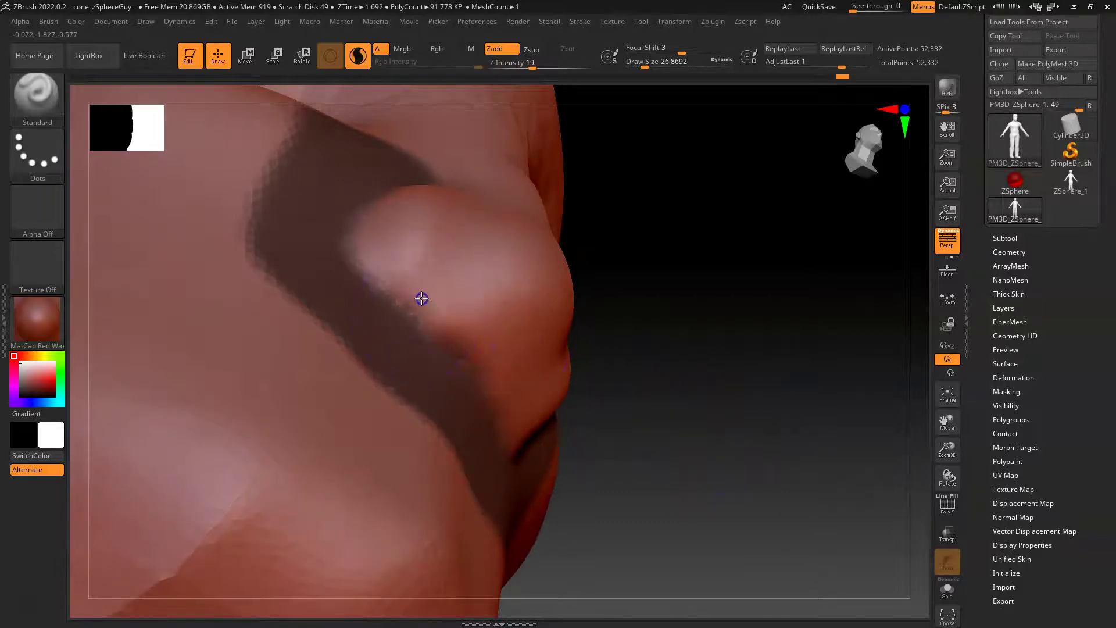
key(space)
drag(422, 324, 418, 324)
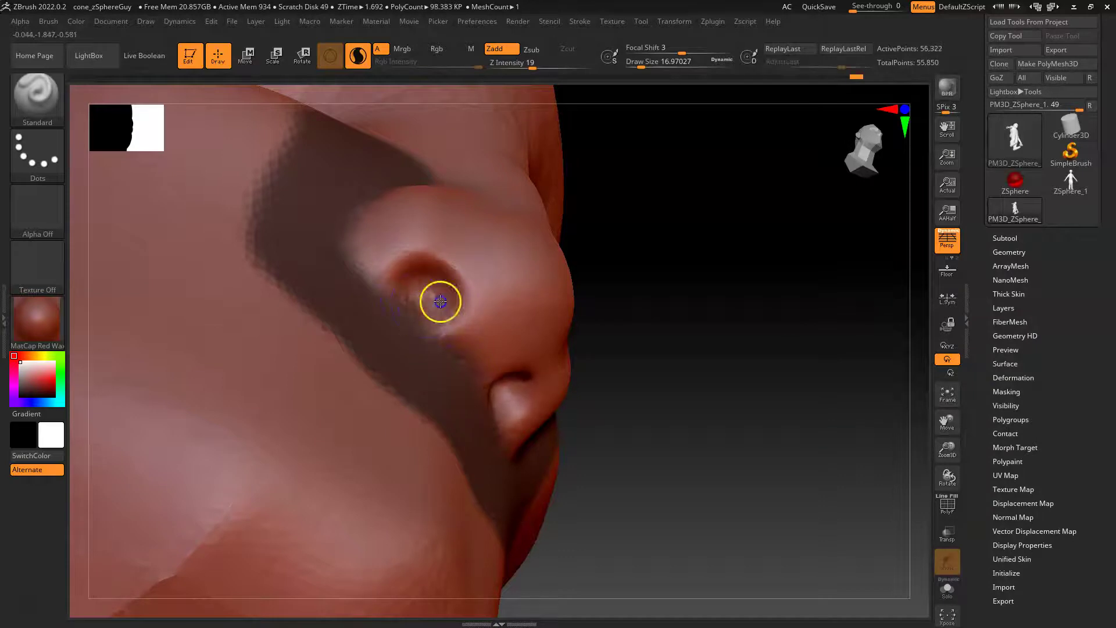
shift+drag(458, 287, 401, 313)
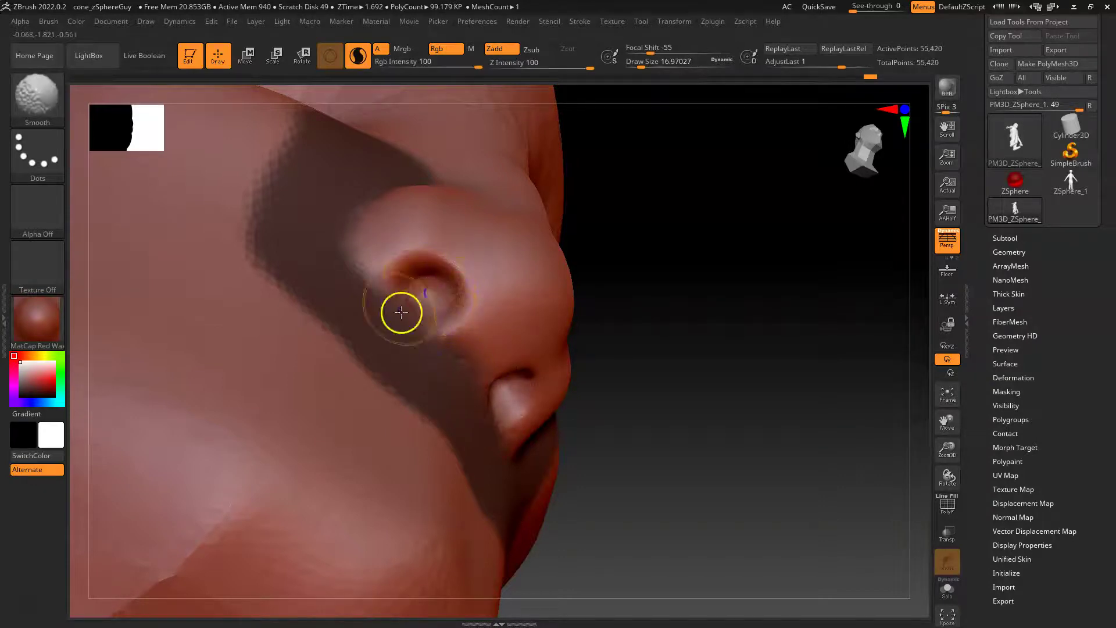
mouse_move(718, 349)
mouse_down()
mouse_move(717, 394)
mouse_move(723, 378)
mouse_move(610, 325)
mouse_move(623, 347)
mouse_up()
ctrl+drag(595, 191, 657, 312)
Mask the eyes, invert the mask, sculpt the eye shapes inside the sockets and clear the mask.
drag(632, 242, 745, 458)
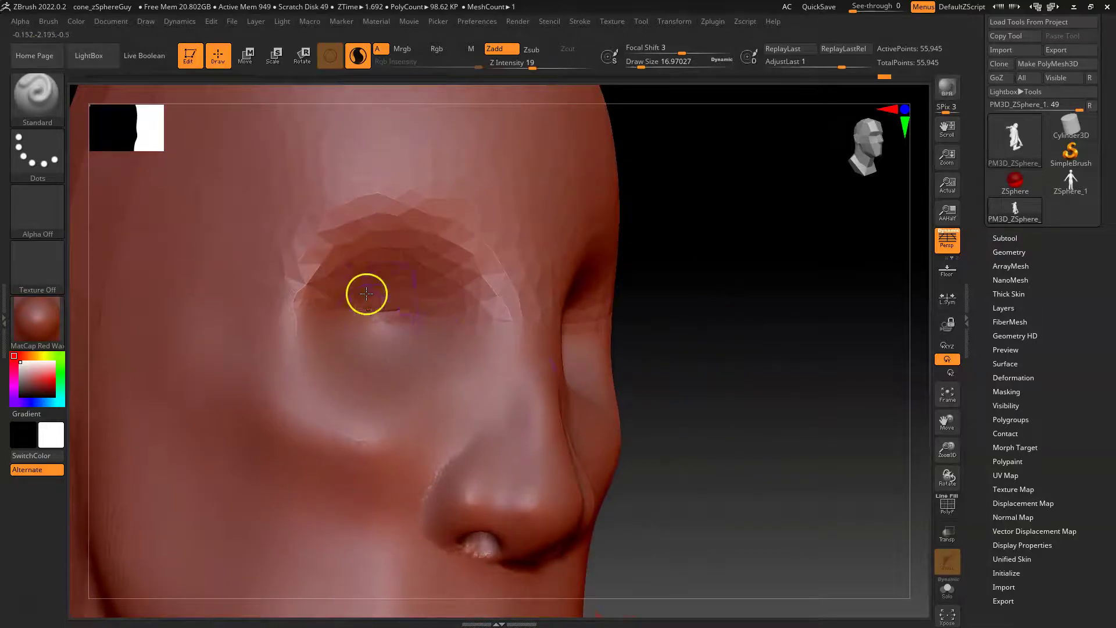
mouse_move(427, 312)
ctrl+mouse_down()
mouse_move(357, 291)
mouse_move(366, 331)
mouse_move(365, 304)
mouse_move(356, 342)
mouse_move(455, 326)
mouse_move(444, 374)
mouse_move(480, 335)
ctrl+mouse_up()
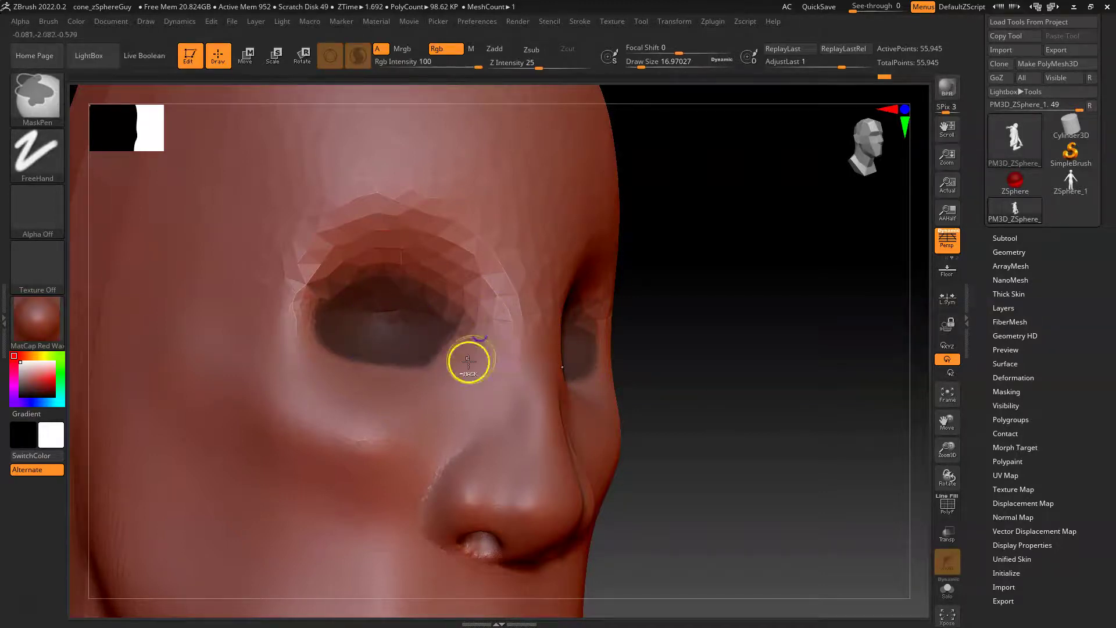
key(ctrl)
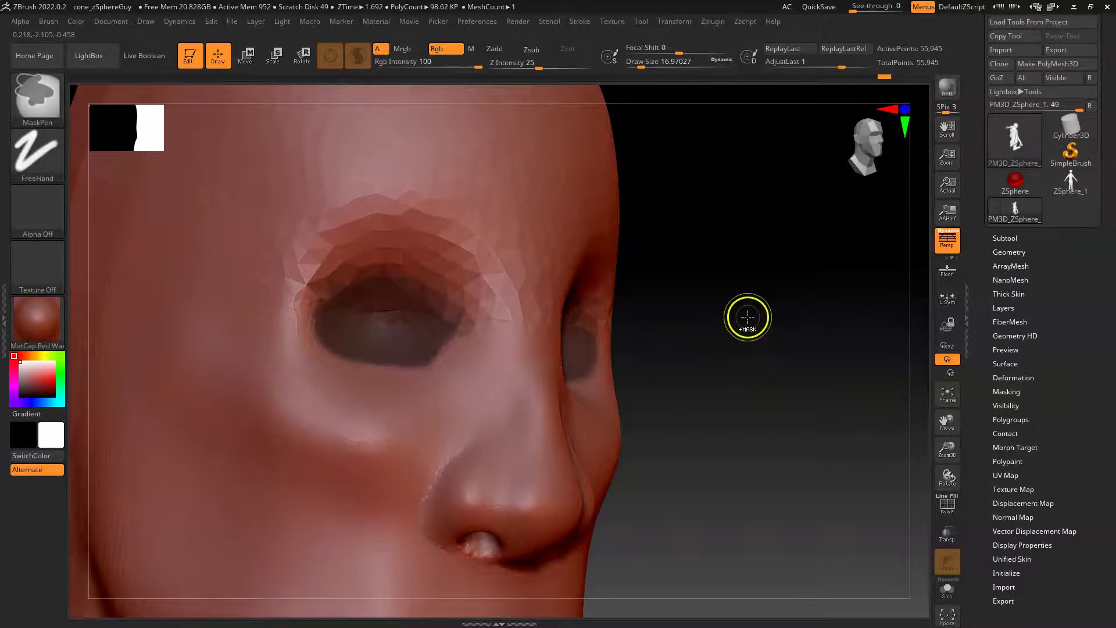
ctrl+click(747, 317)
drag(457, 350, 317, 331)
mouse_move(434, 296)
mouse_down()
mouse_move(326, 300)
mouse_move(472, 319)
mouse_move(308, 295)
mouse_up()
mouse_move(704, 248)
ctrl+mouse_down()
mouse_move(765, 373)
mouse_move(715, 387)
mouse_move(625, 343)
ctrl+mouse_up()
Smooth the eye corners and the brow area around the eyes.
shift+drag(439, 317, 424, 314)
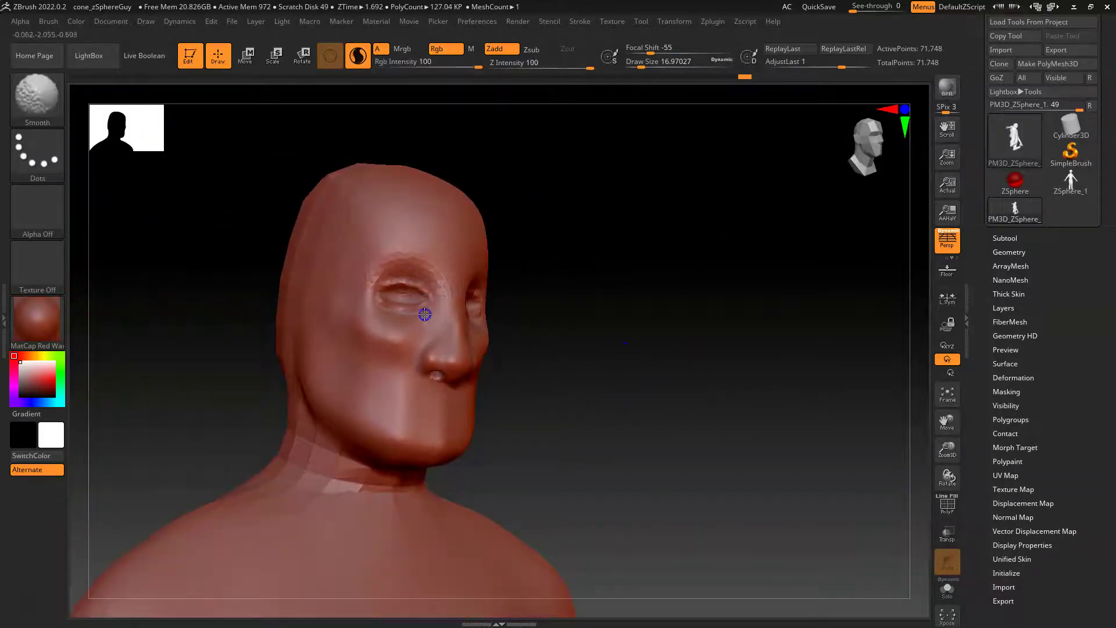
shift+drag(392, 272, 404, 278)
mouse_move(578, 339)
mouse_down()
mouse_move(598, 346)
mouse_move(370, 356)
mouse_up()
drag(649, 333, 599, 384)
Try Focal Shift values of 81 and -100 for the mouth, set the Draw Size to about 31 and undo the test stroke.
mouse_move(745, 416)
alt+mouse_down()
mouse_move(605, 344)
mouse_move(710, 374)
mouse_move(727, 346)
mouse_move(668, 333)
mouse_move(757, 359)
mouse_move(428, 367)
alt+mouse_up()
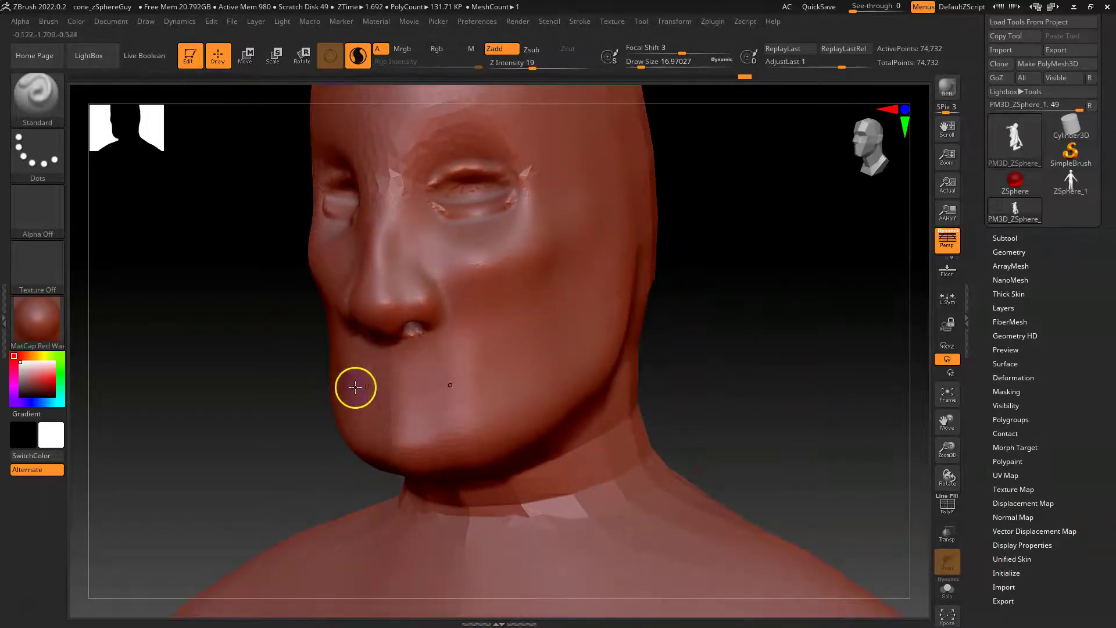
key(space)
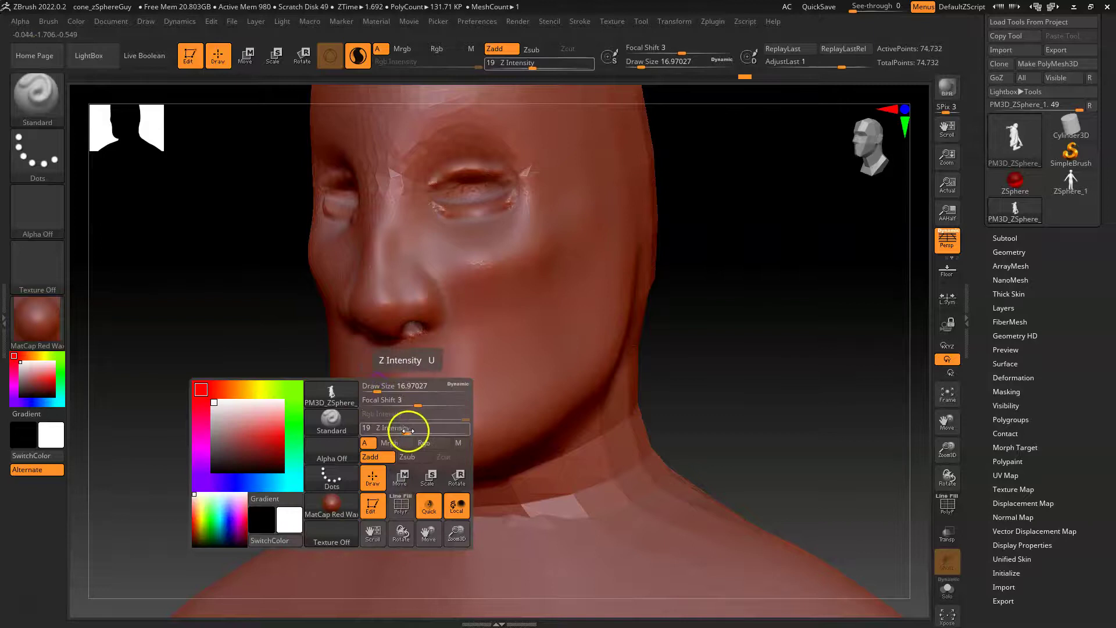
drag(408, 404, 459, 404)
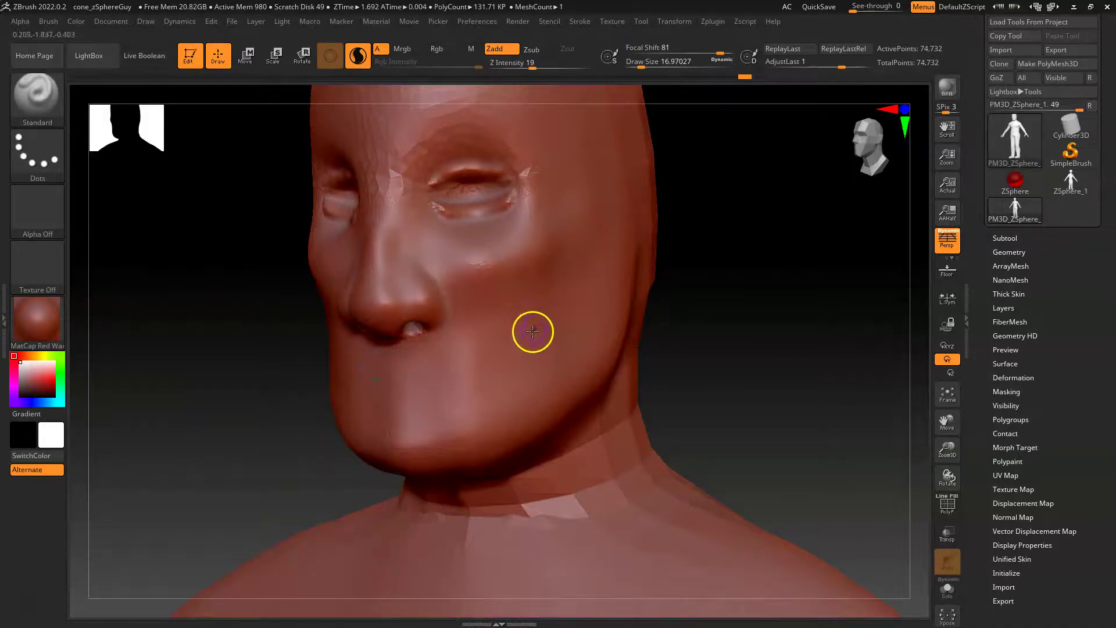
key(space)
drag(568, 374, 486, 374)
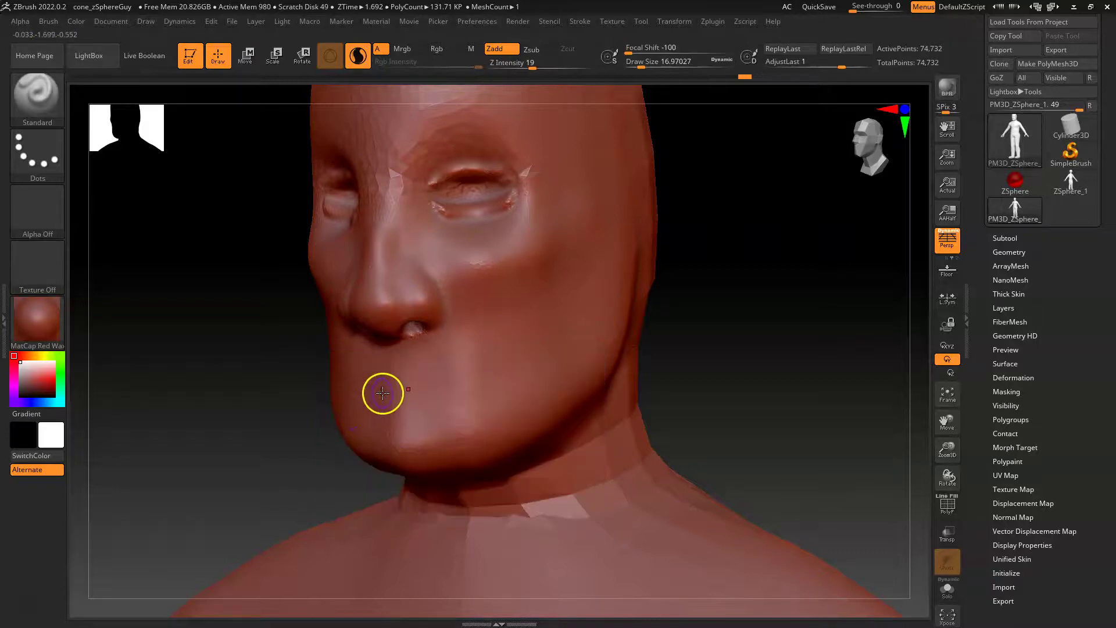
key(space)
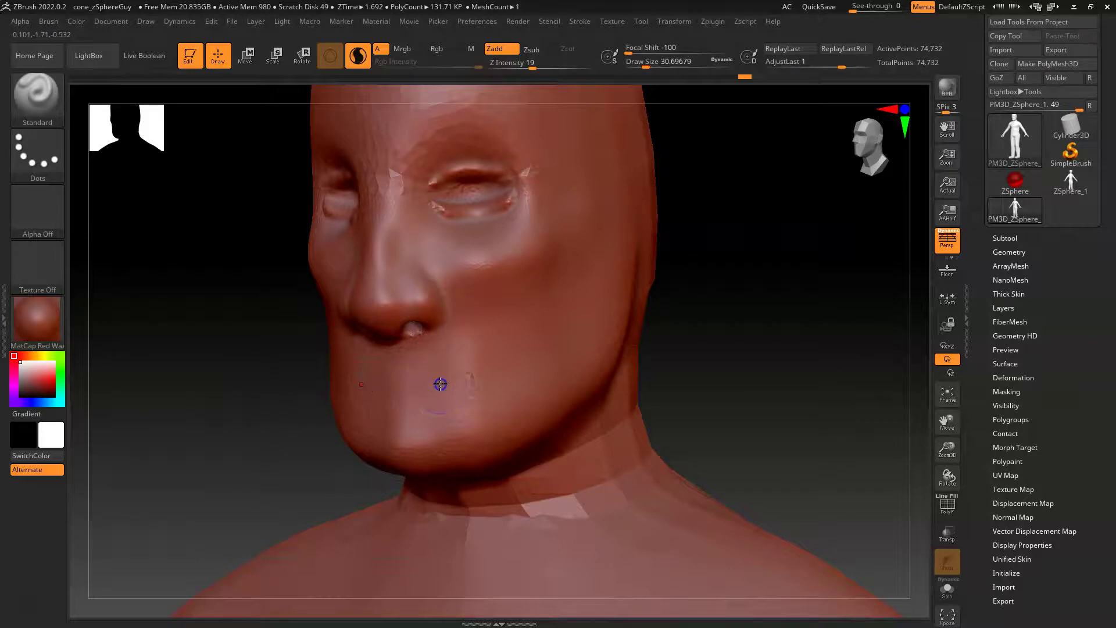
key(ctrl+z)
Set the Focal Shift to 78 and carve a straight mouth line below the nose.
key(space)
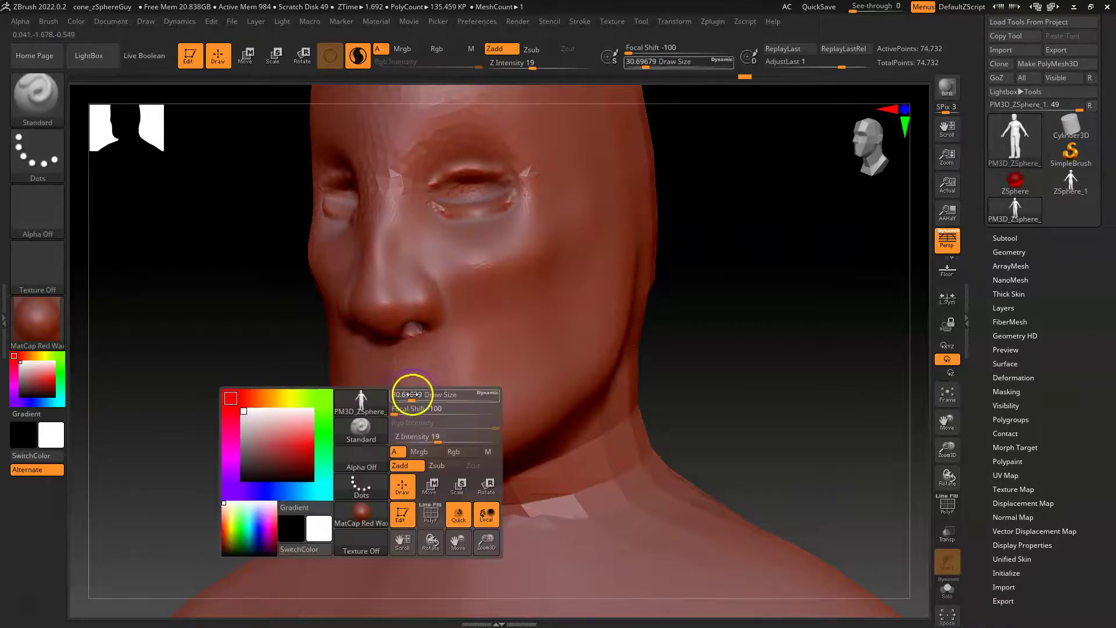
drag(427, 409, 459, 414)
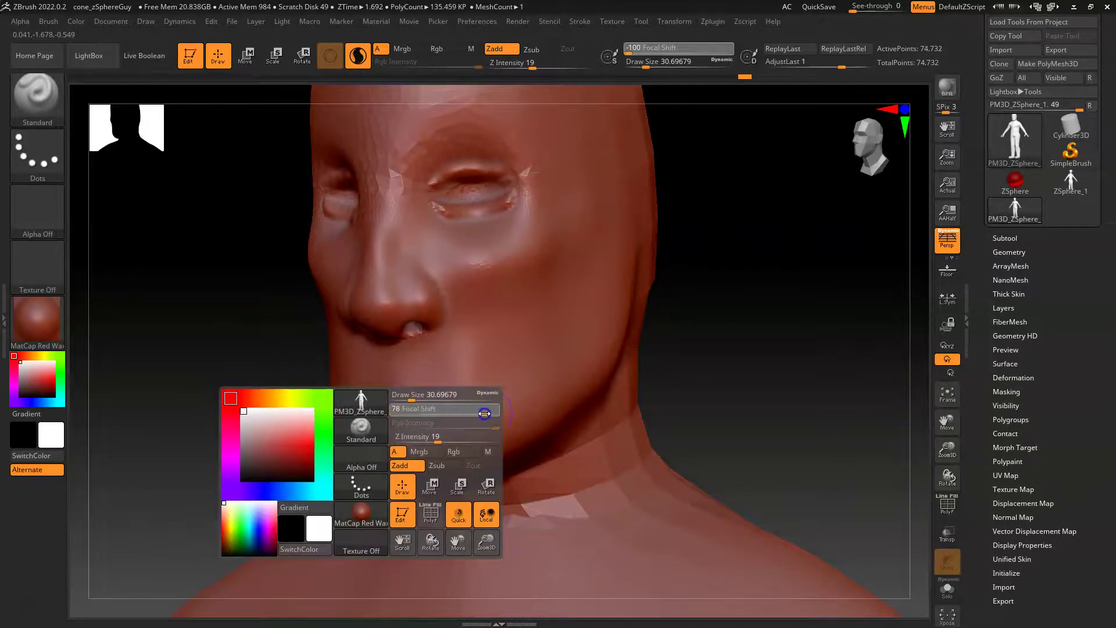
mouse_move(349, 381)
mouse_down()
mouse_move(439, 396)
mouse_move(363, 379)
mouse_up()
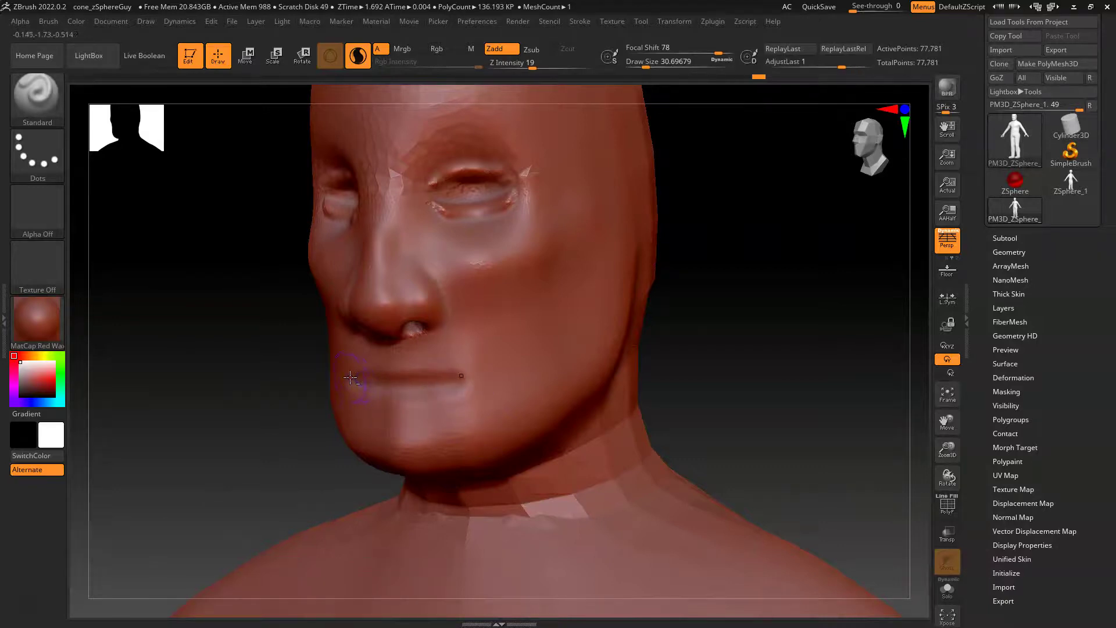
drag(435, 384, 470, 387)
drag(738, 385, 778, 370)
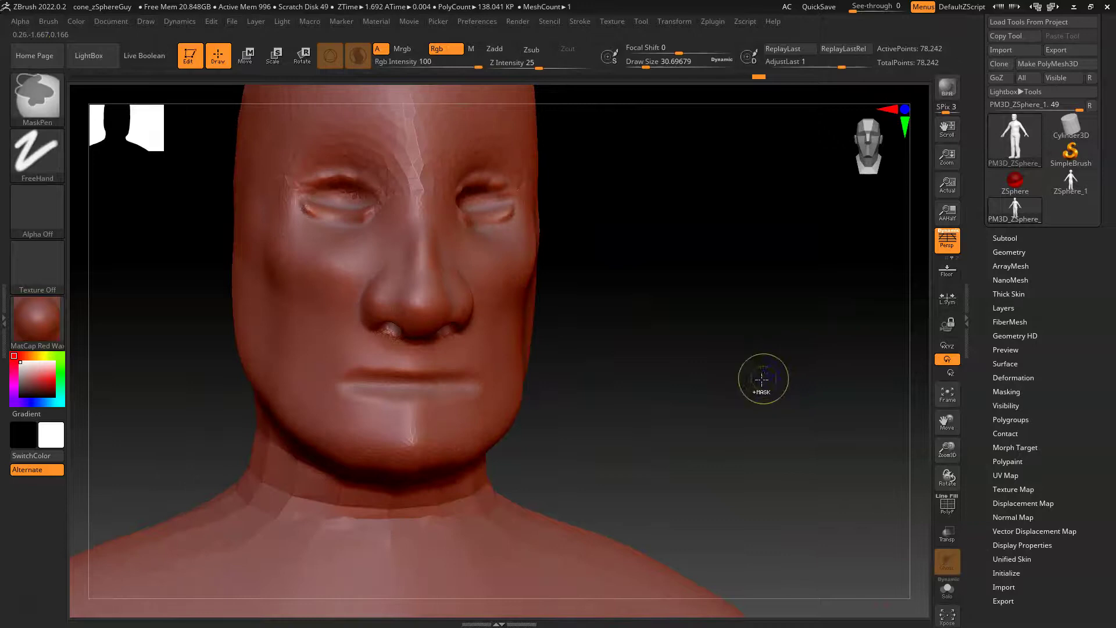
Undo the straight mouth line and sculpt a curved mouth with a central dip in the upper lip.
key(ctrl+z)
key(ctrl+z)
key(ctrl+z)
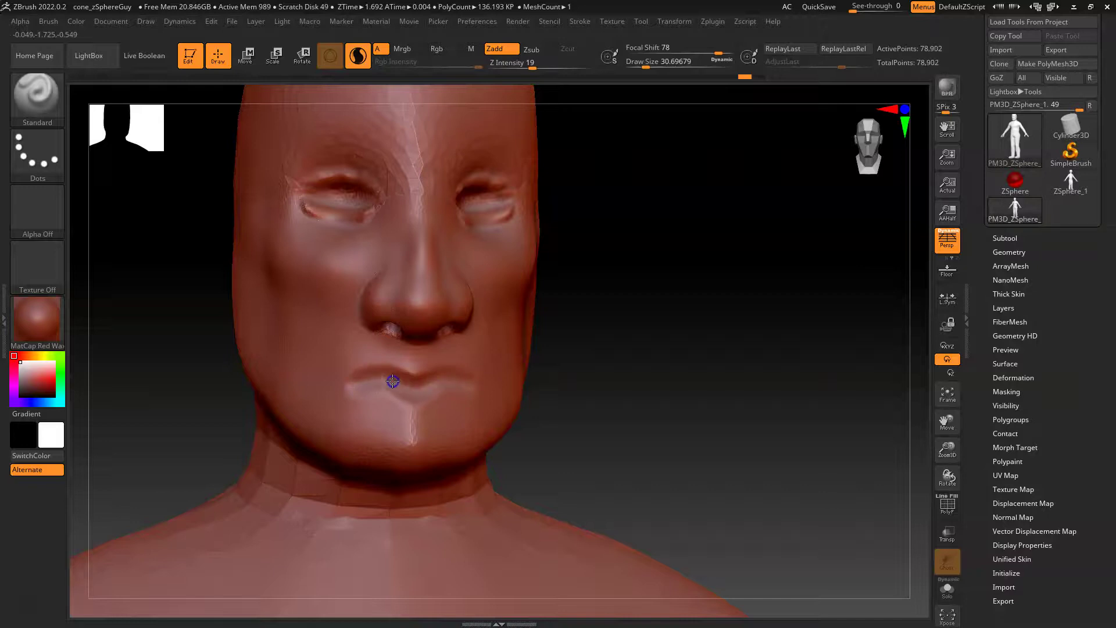
alt+drag(345, 393, 464, 398)
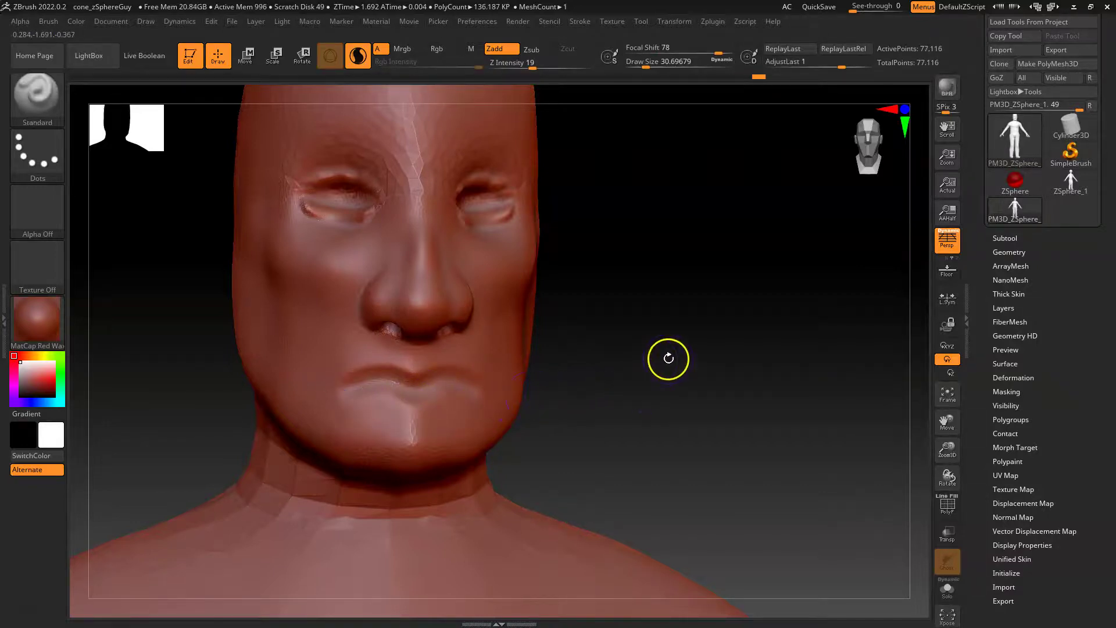
Switch to the Pinch brush at a Draw Size of about 62, then sharpen the line between the lips and smooth the area below.
key(b)
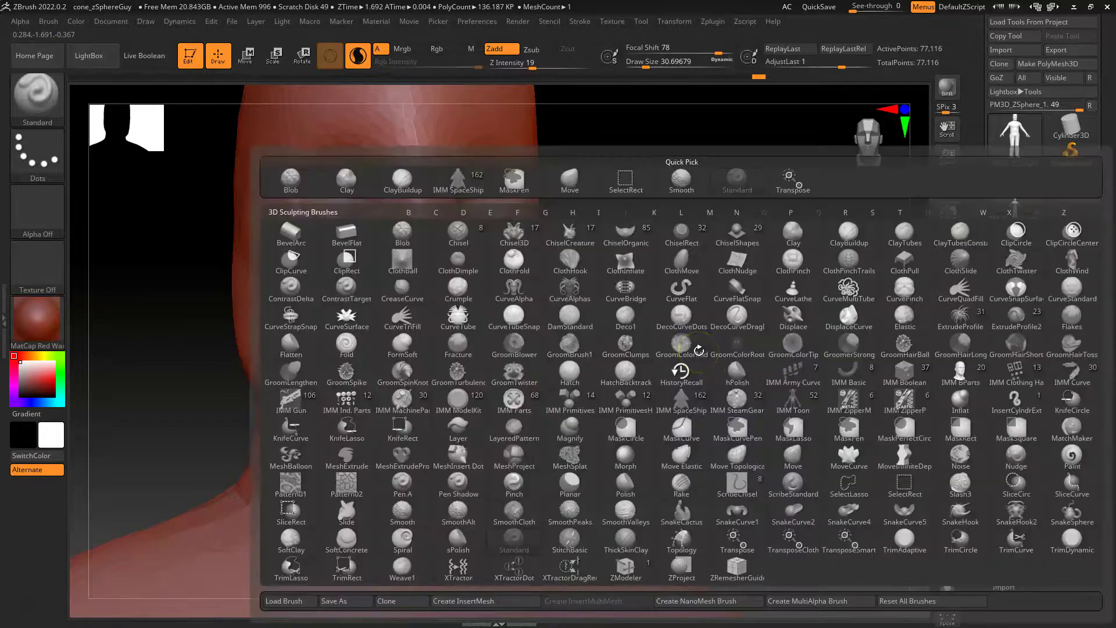
key(p)
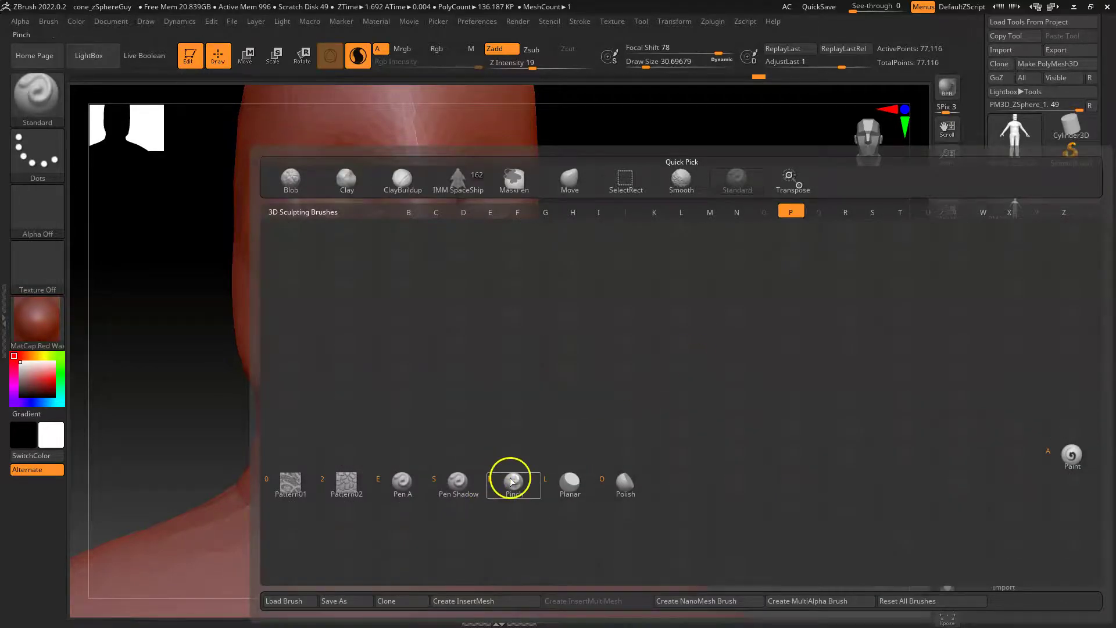
click(511, 481)
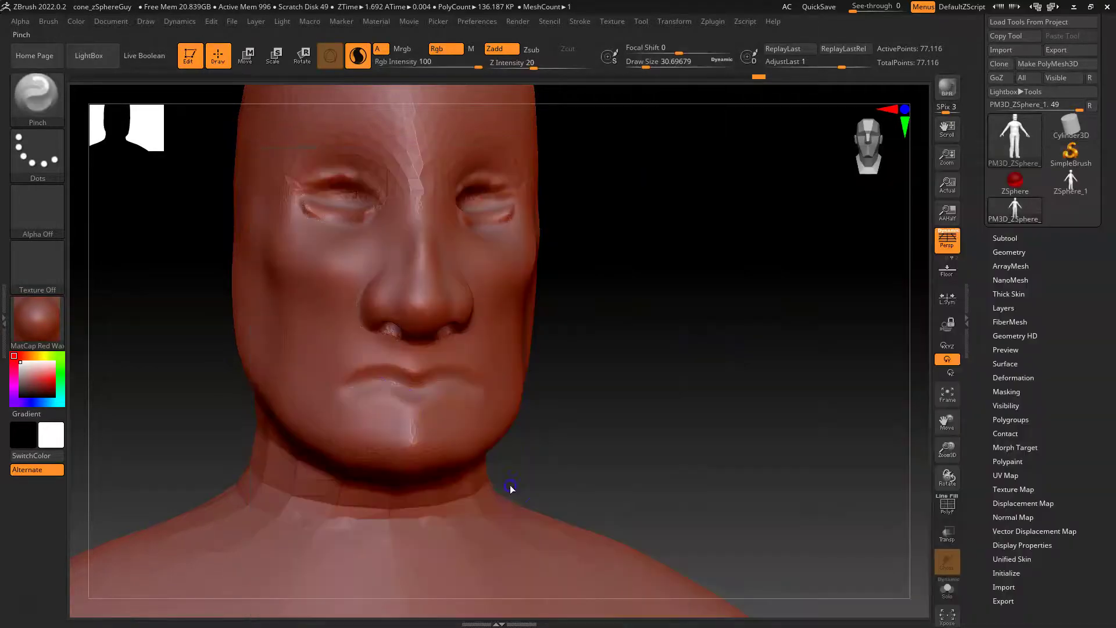
right_click(374, 400)
mouse_move(374, 402)
mouse_down()
mouse_move(391, 381)
mouse_move(459, 393)
mouse_up()
key(ctrl+z)
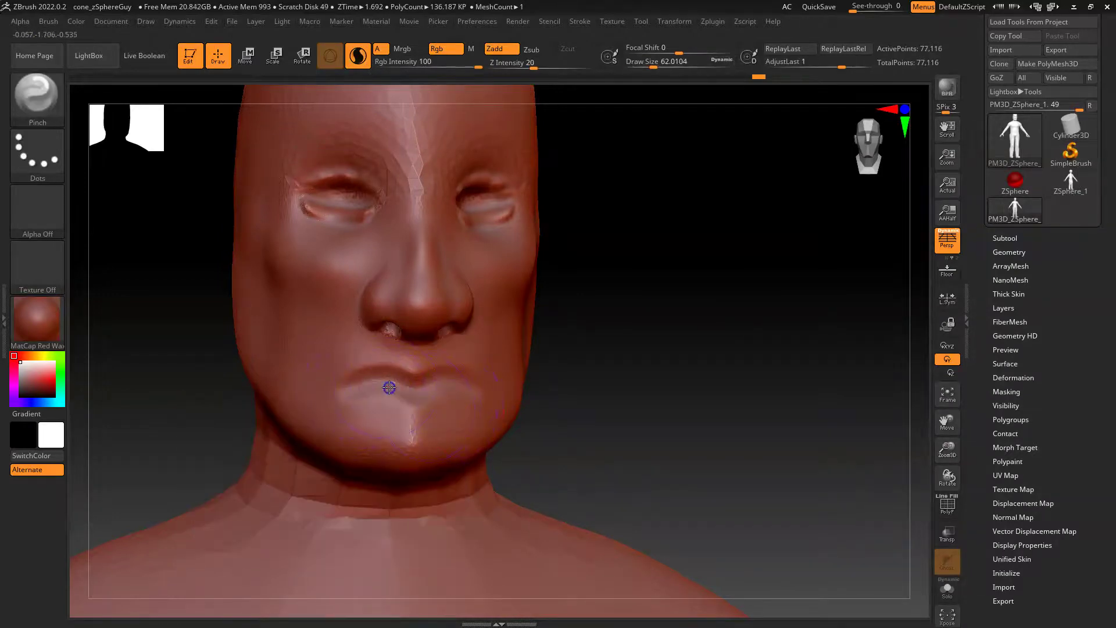
mouse_move(406, 393)
shift+mouse_down()
mouse_move(473, 393)
mouse_move(425, 405)
shift+mouse_up()
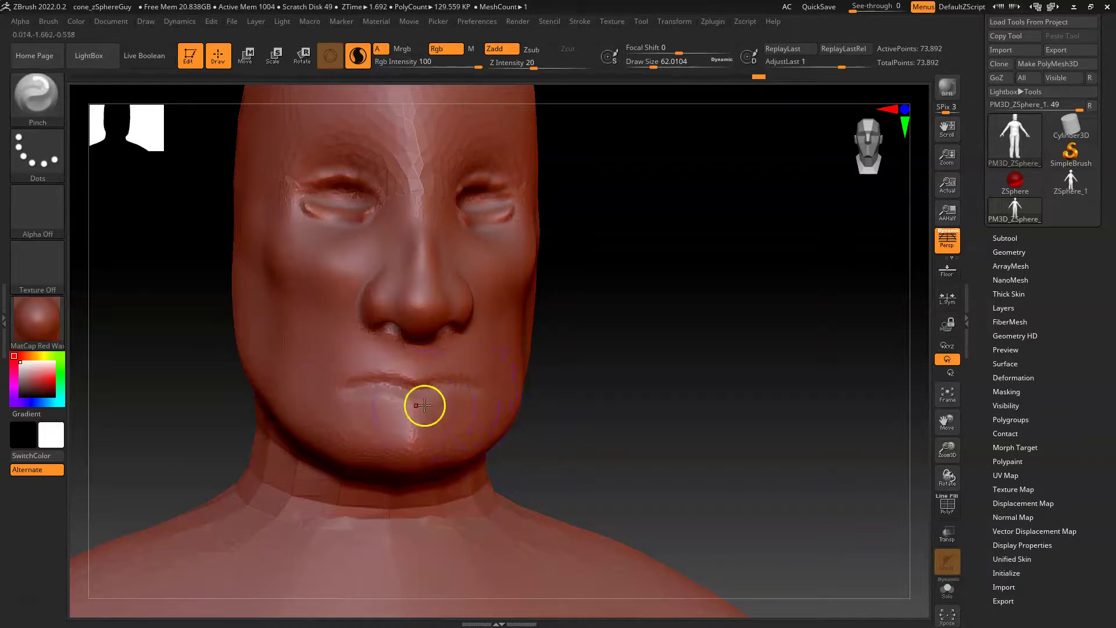
drag(587, 396, 646, 416)
With the Standard brush at a Draw Size of about 27 and a Focal Shift of -16, build up the lips.
key(b)
key(s)
key(t)
key(space)
mouse_move(411, 411)
mouse_down()
mouse_move(439, 417)
mouse_move(312, 386)
mouse_move(372, 415)
mouse_move(344, 398)
mouse_up()
alt+drag(611, 387, 530, 376)
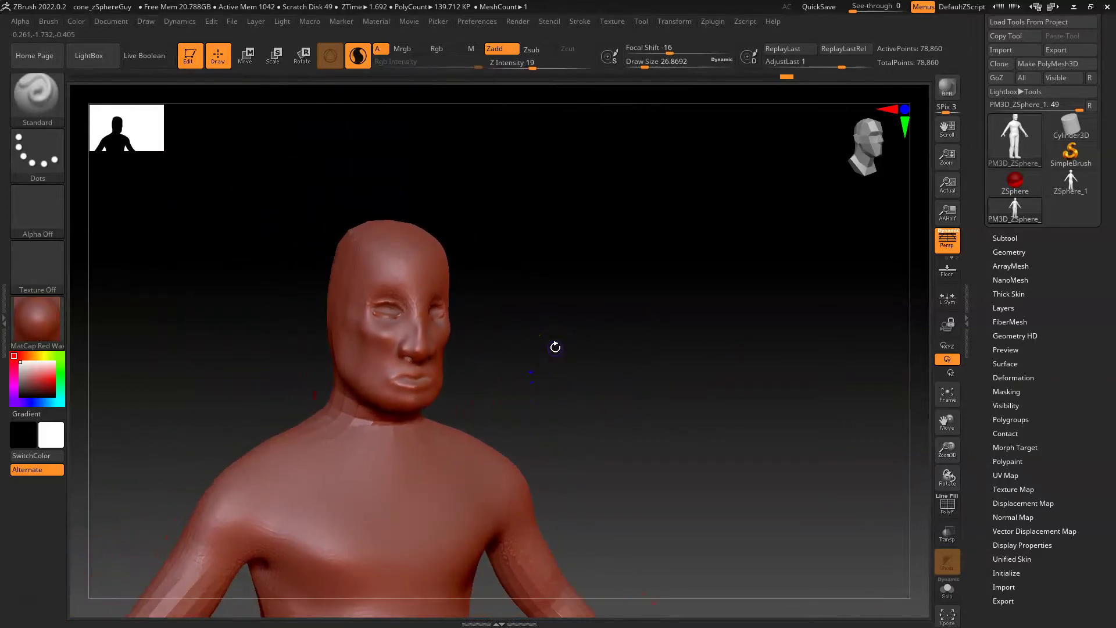